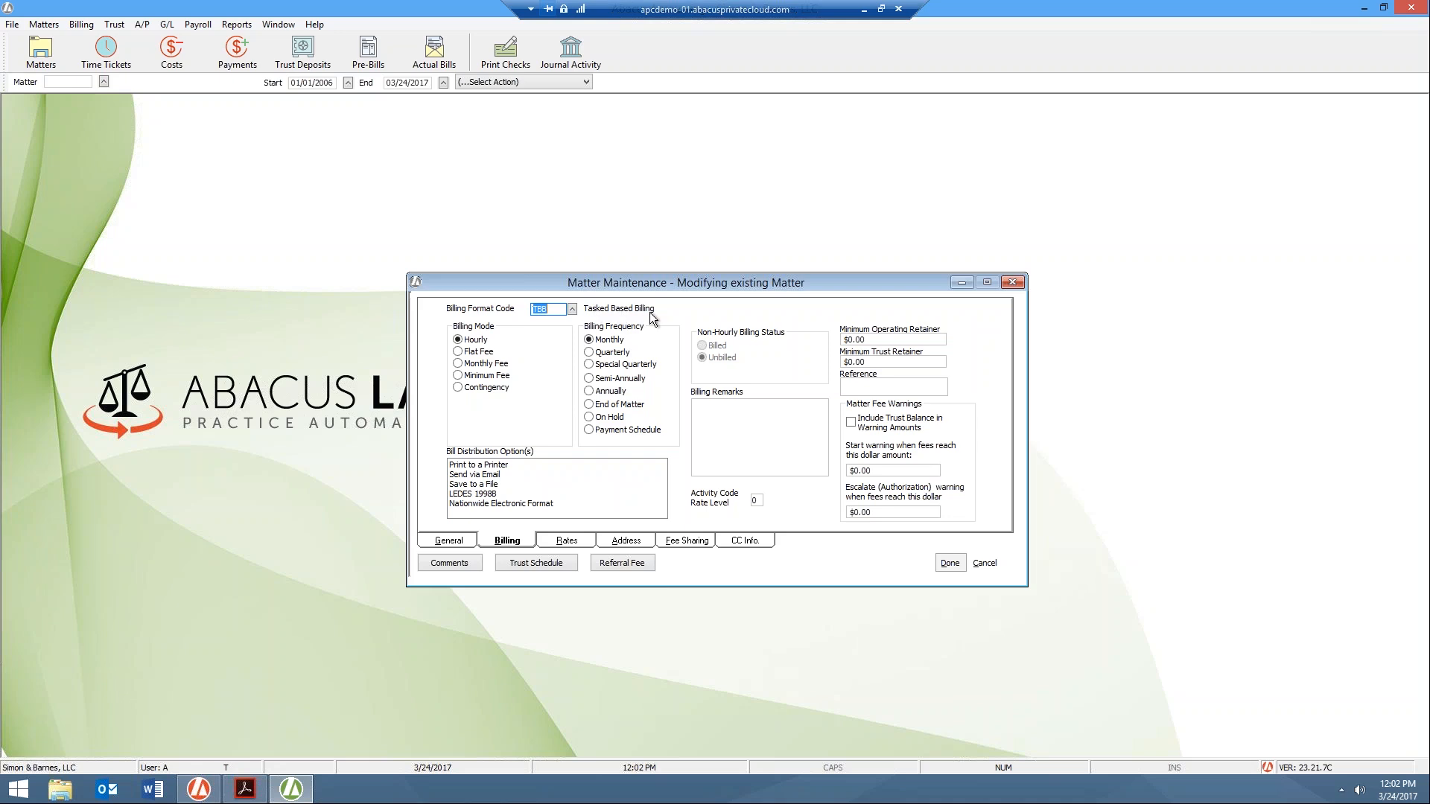
- Choose the Tasked Based Billing format code (TBB) for the matter, and close the matter without saving
left_click(572, 308)
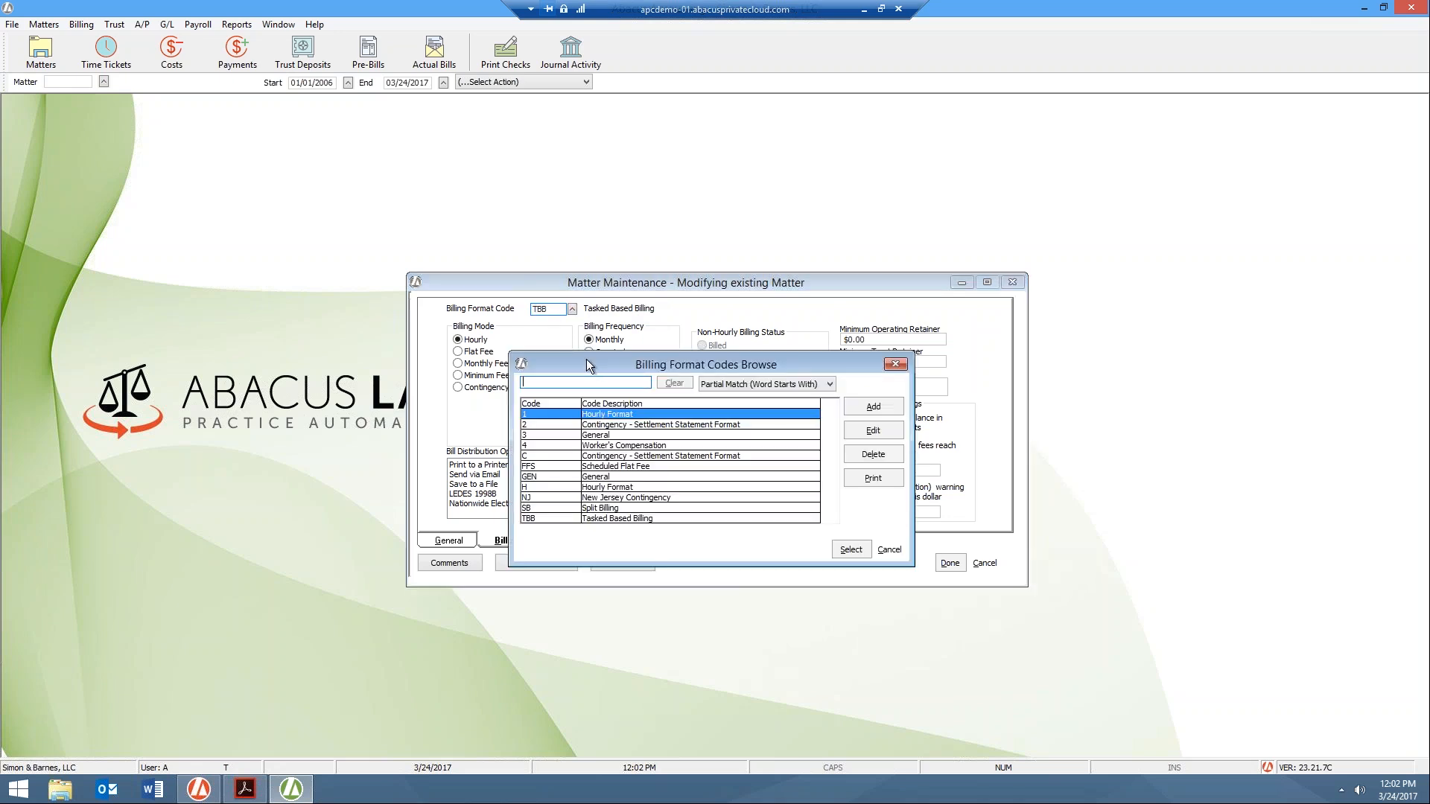
left_click_drag(590, 364, 543, 300)
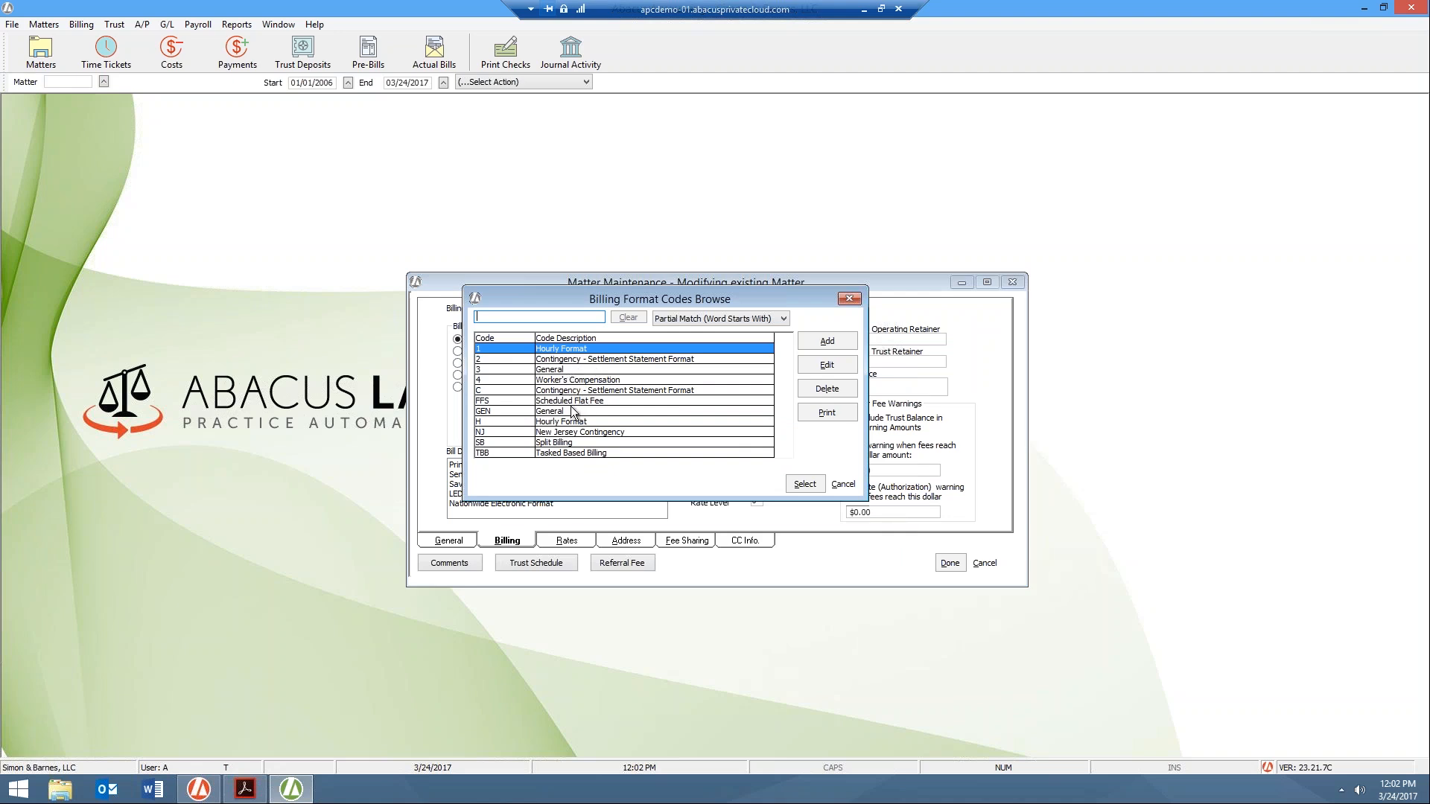
left_click(556, 453)
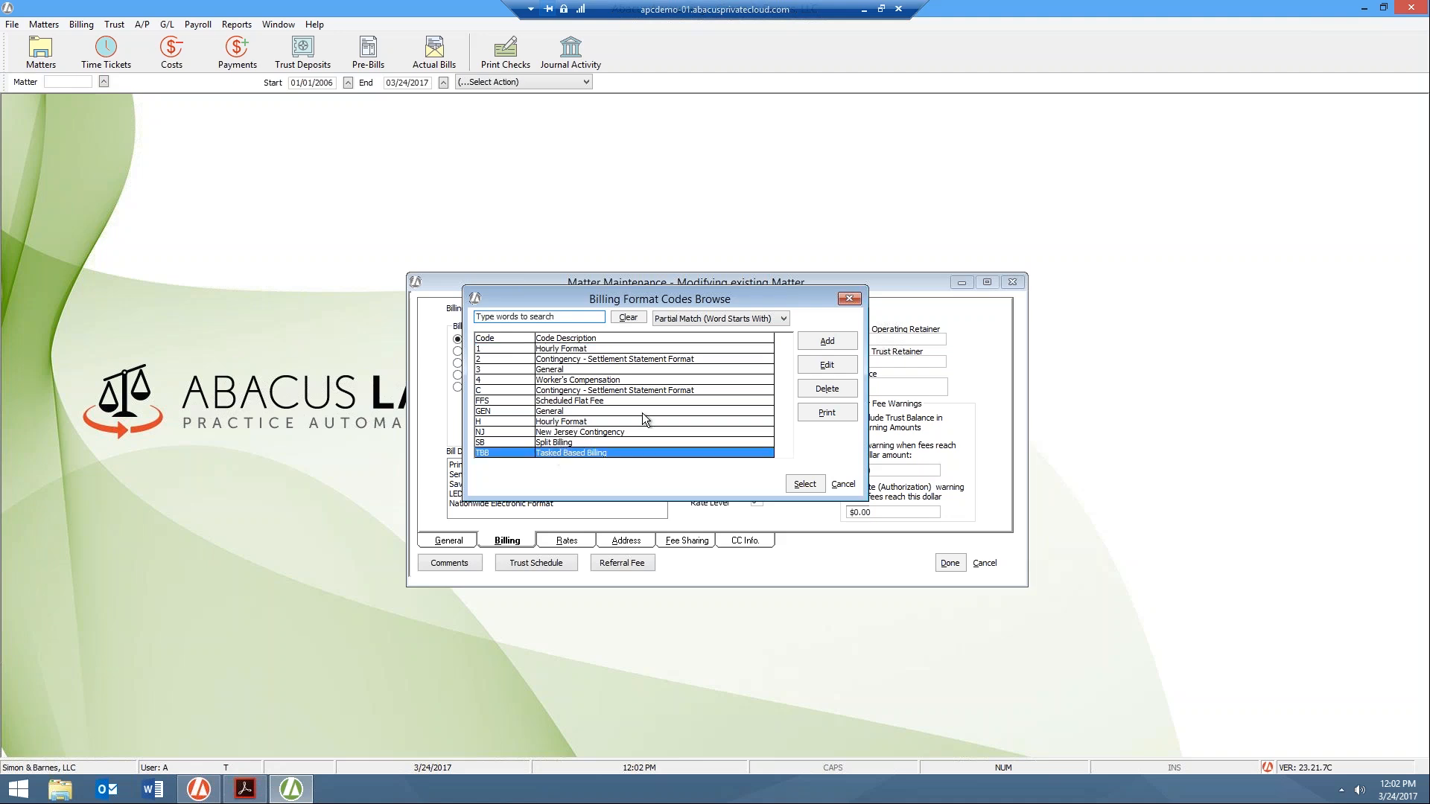
left_click(806, 485)
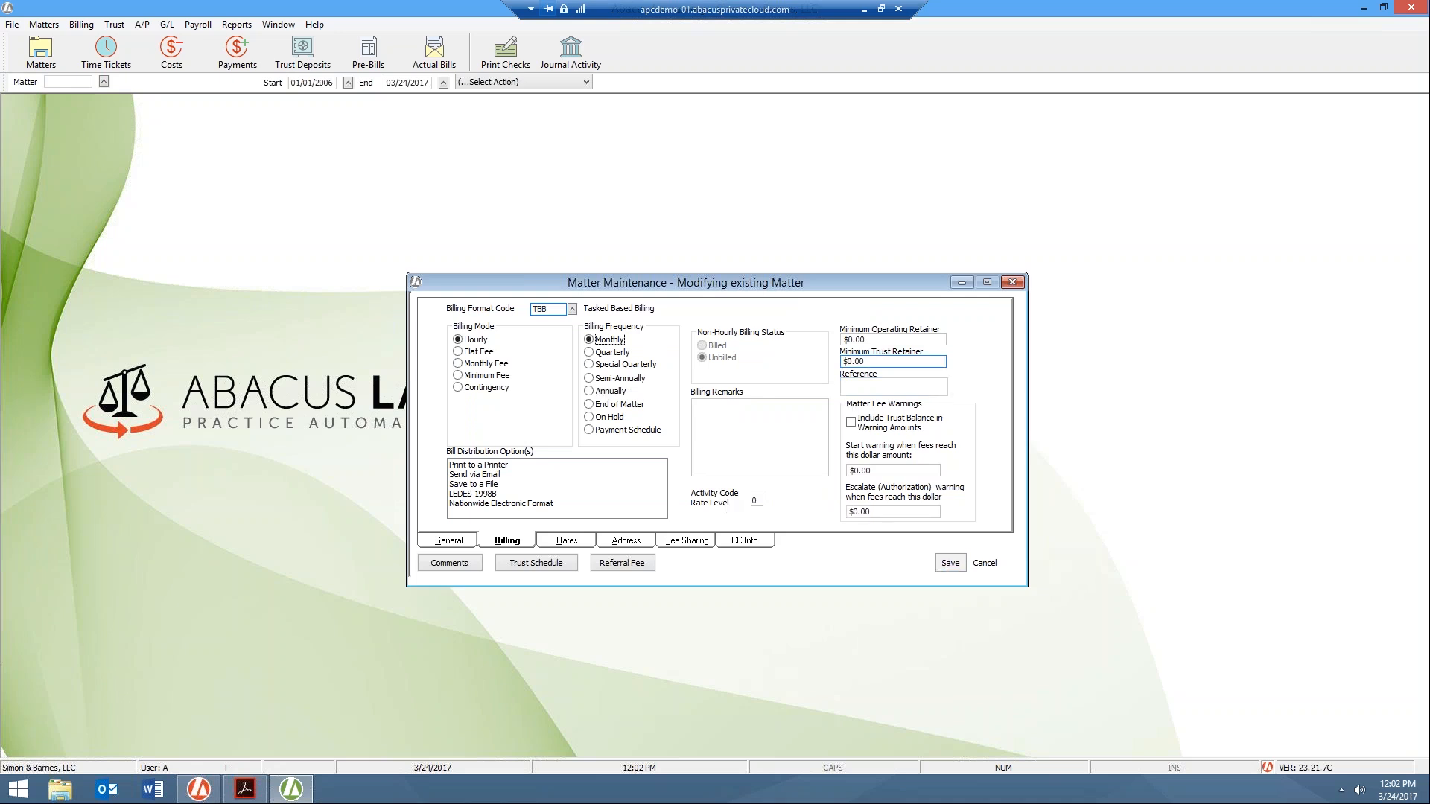
left_click(1010, 283)
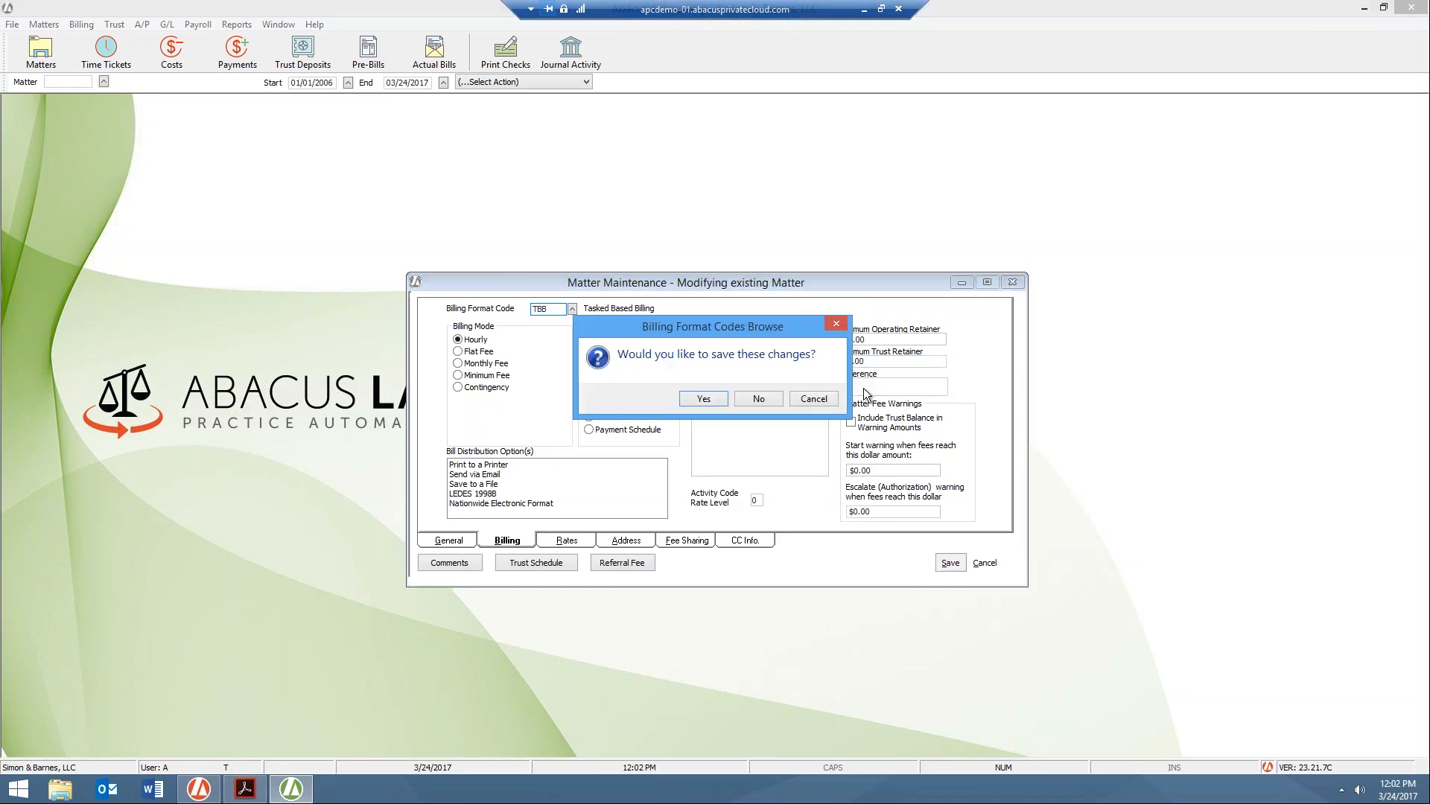
left_click(760, 400)
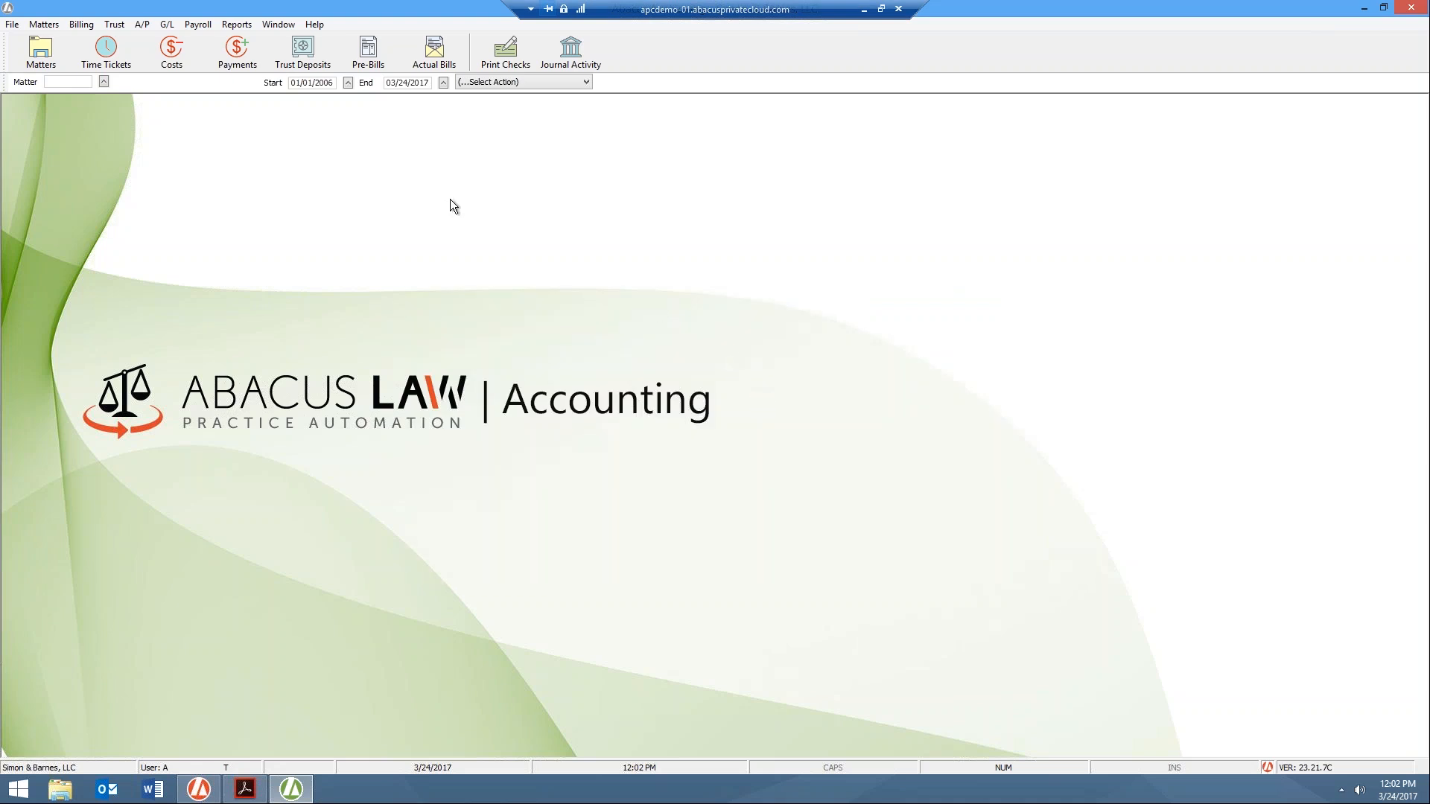
- Start a new time ticket for the Adj of Status matter with timekeeper code 34
left_click(104, 60)
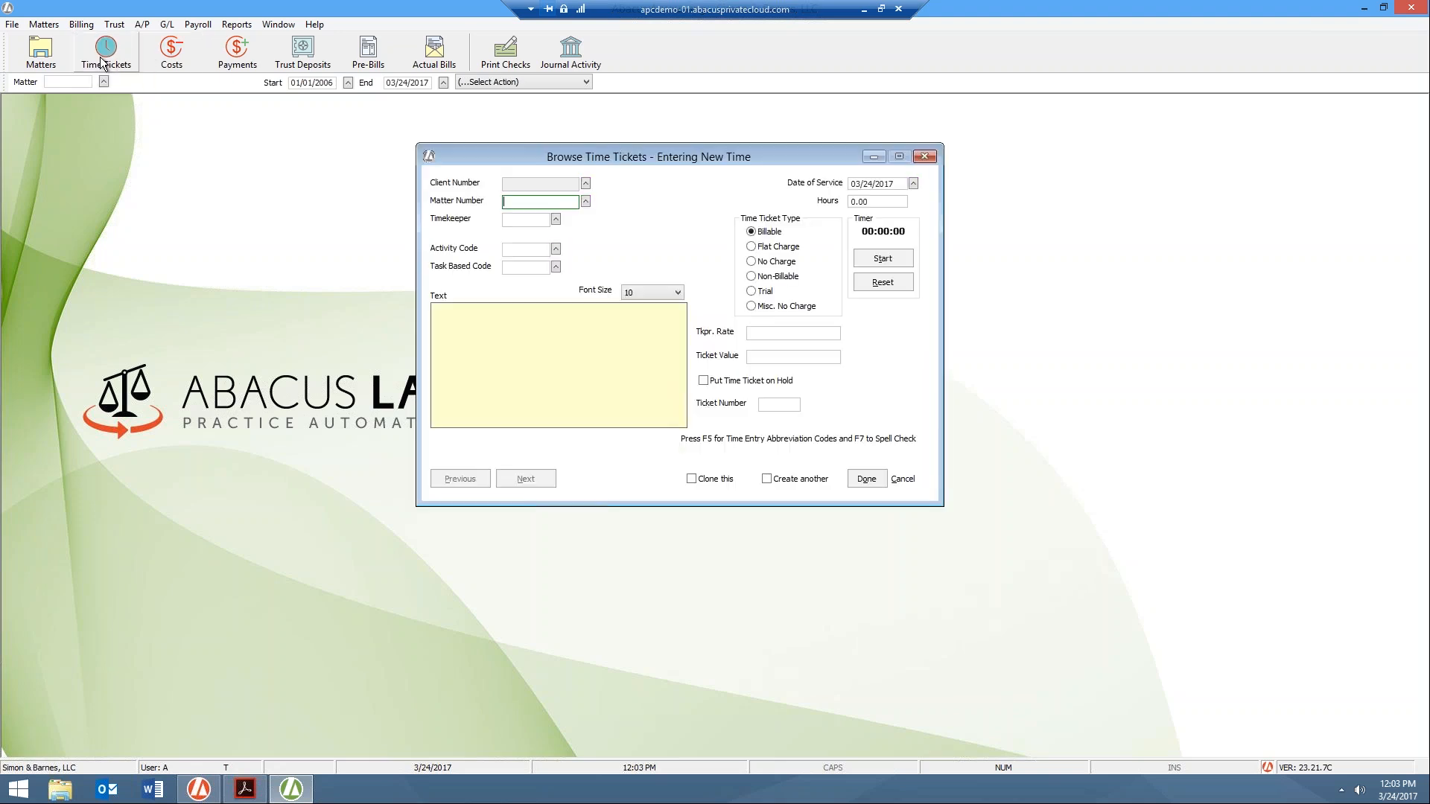
left_click(585, 203)
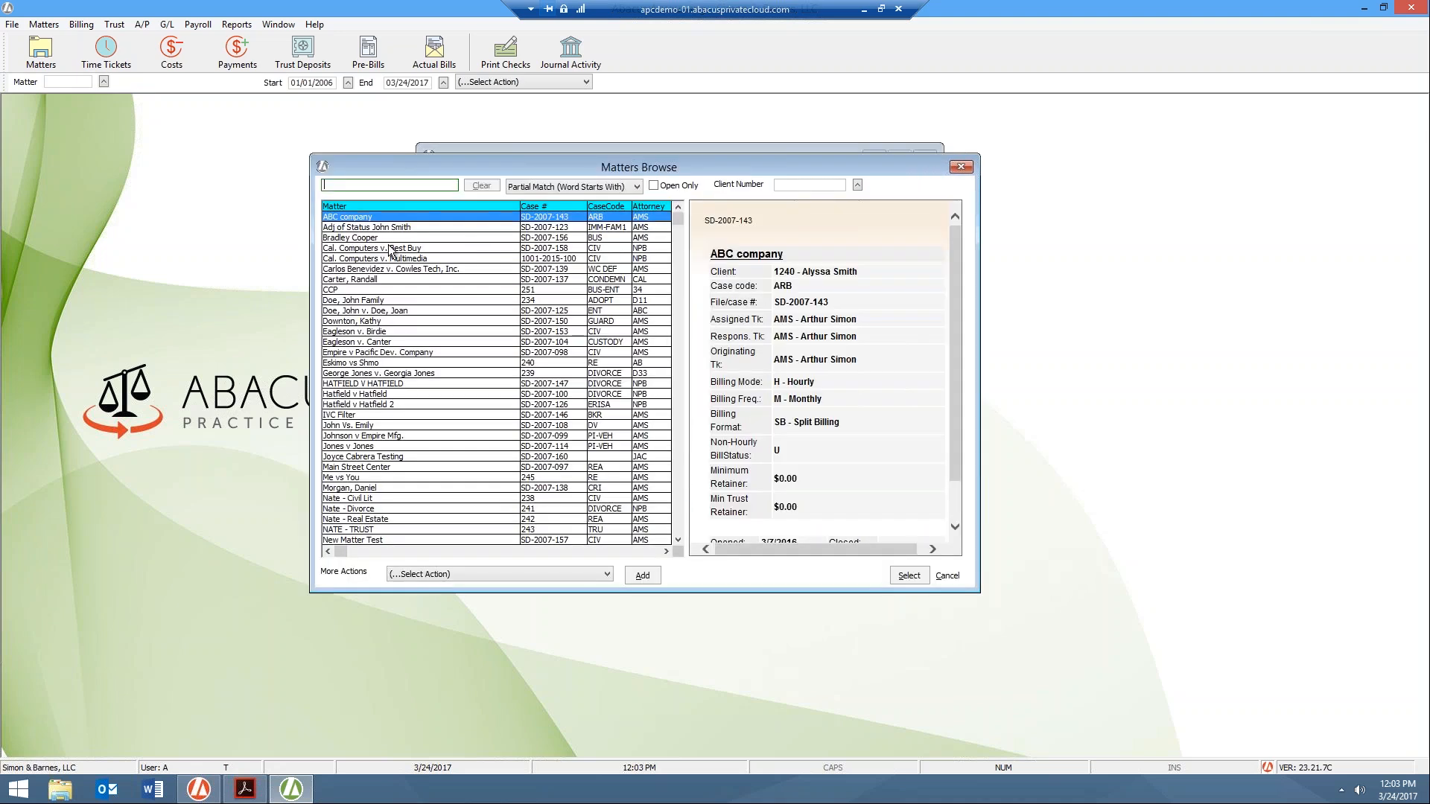
double_click(377, 228)
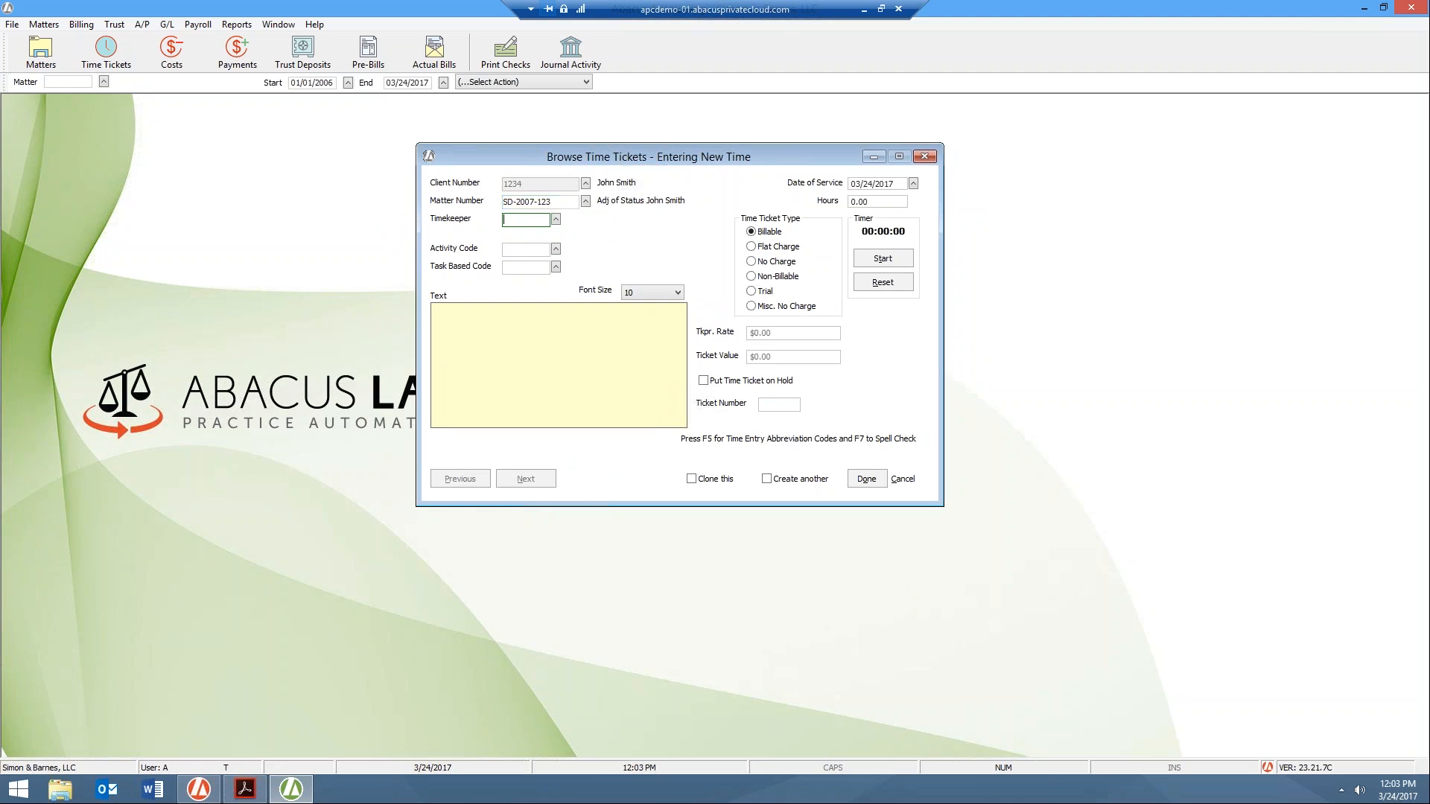
left_click(555, 221)
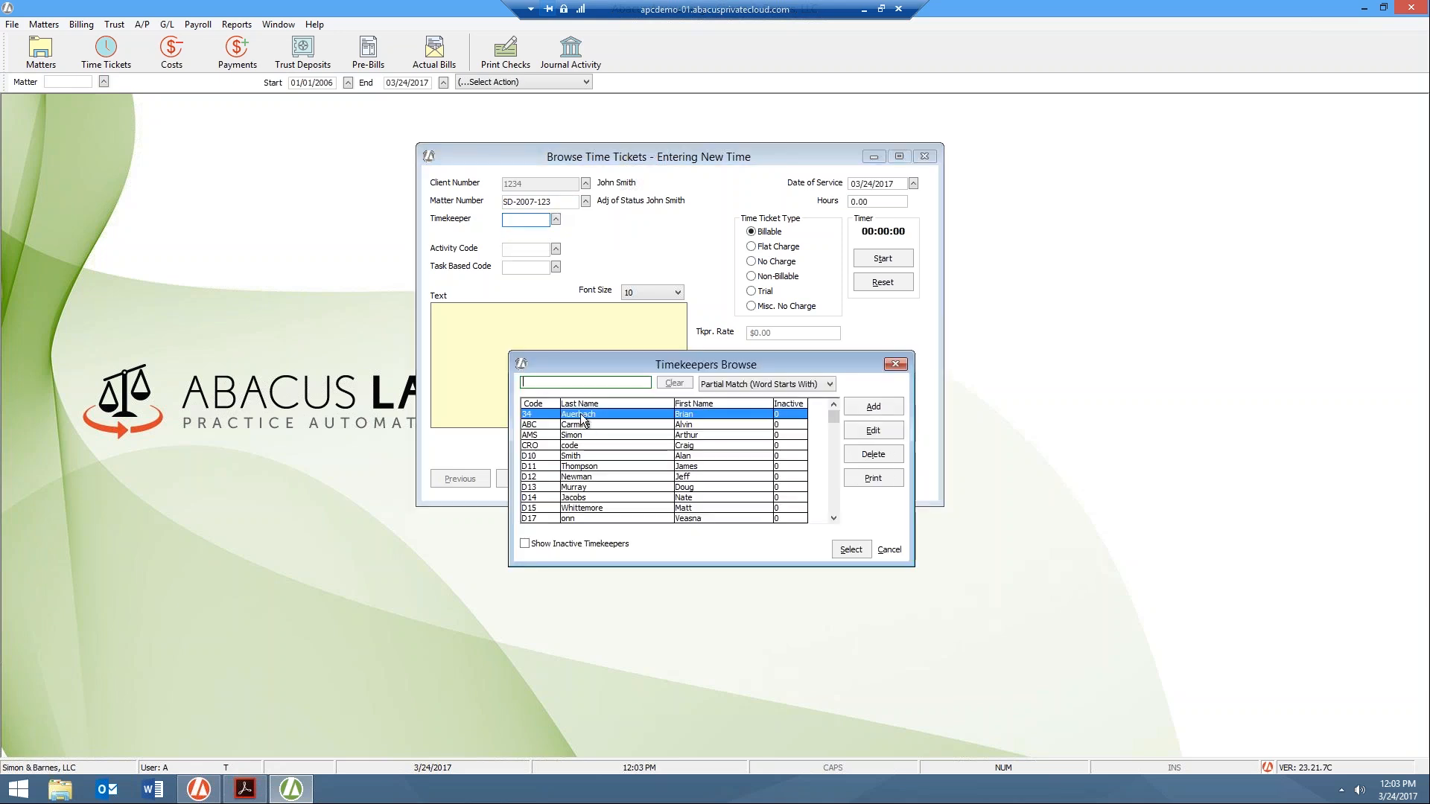
double_click(582, 416)
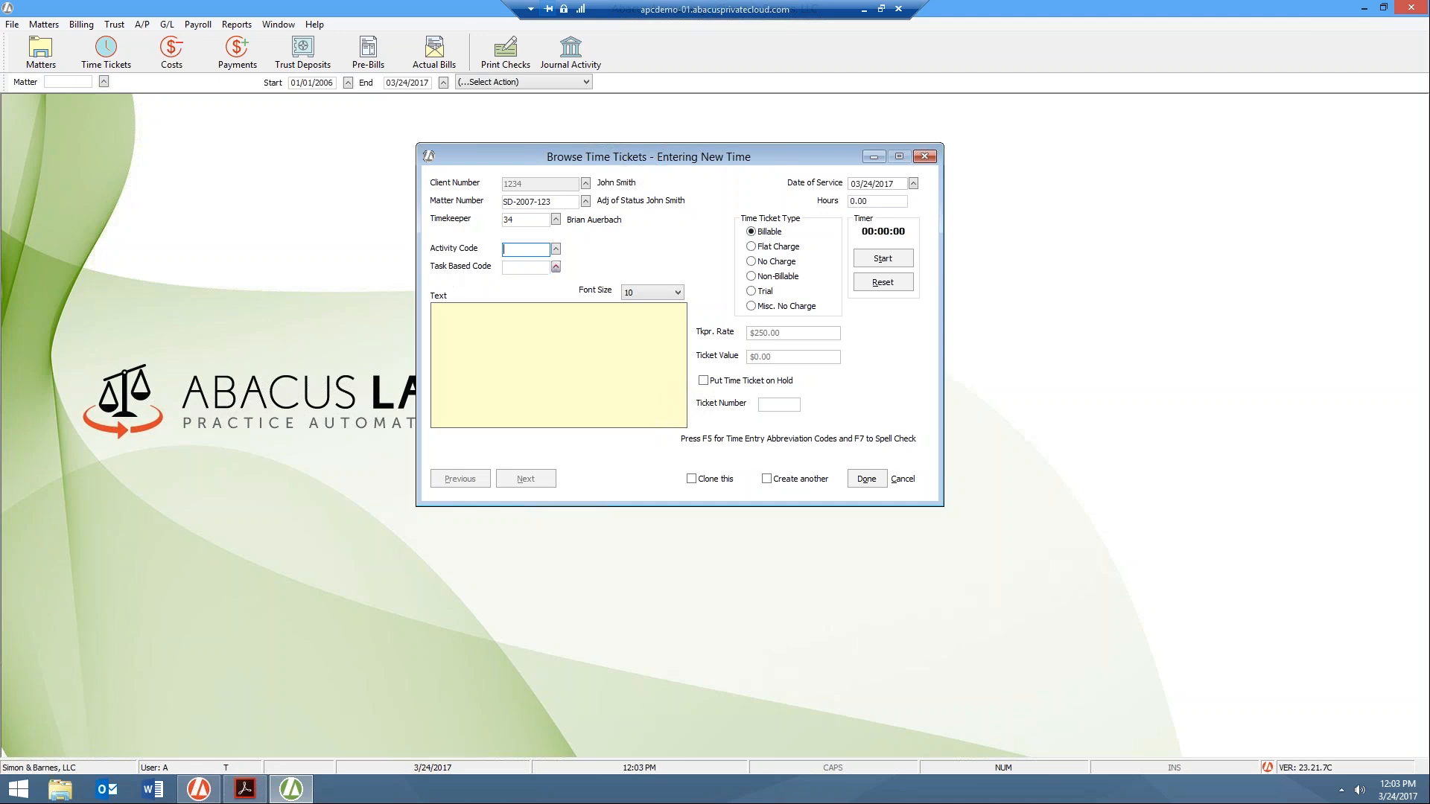
- Assign the task based code L110 Fact Investigation/Development to the time ticket
left_click(556, 267)
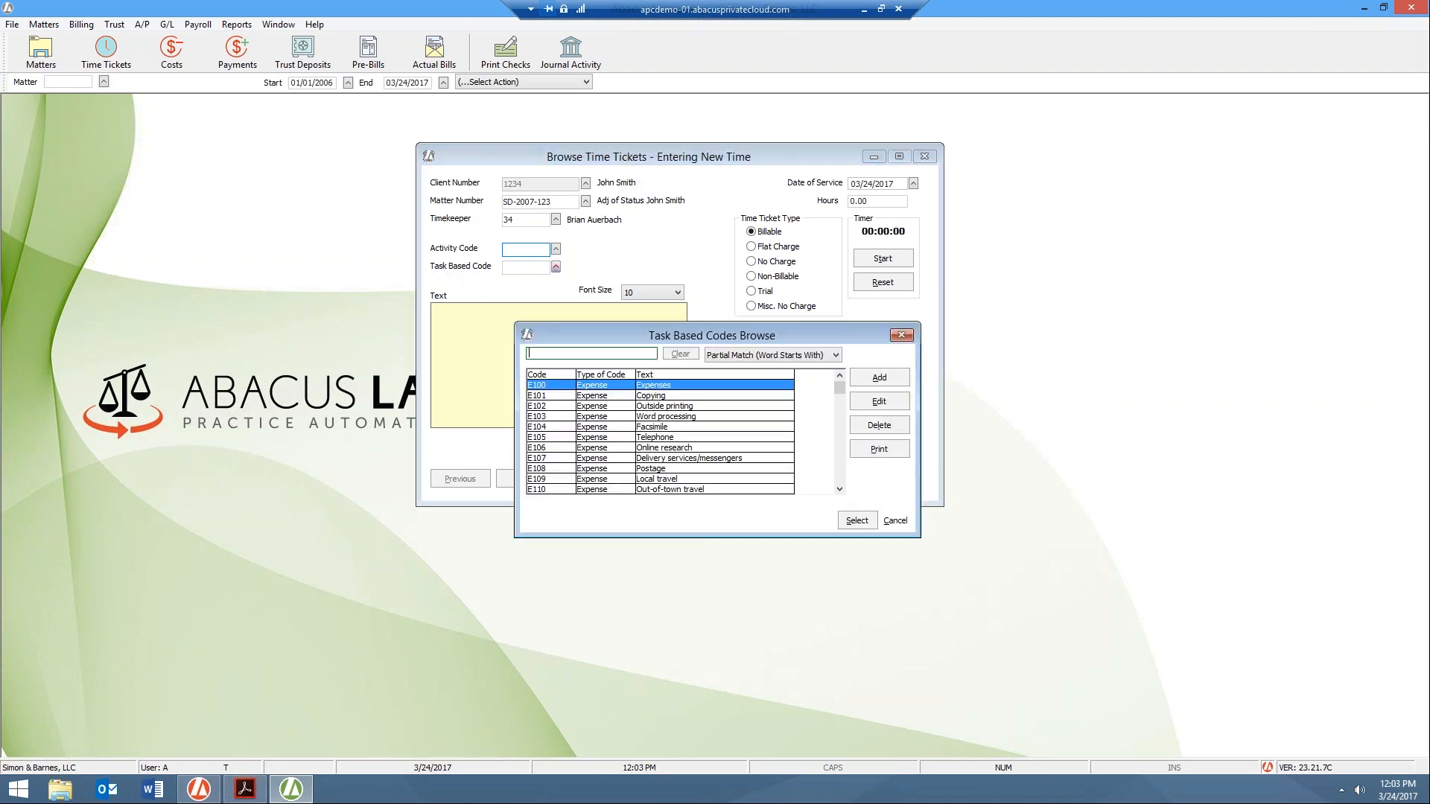
left_click_drag(563, 338, 518, 252)
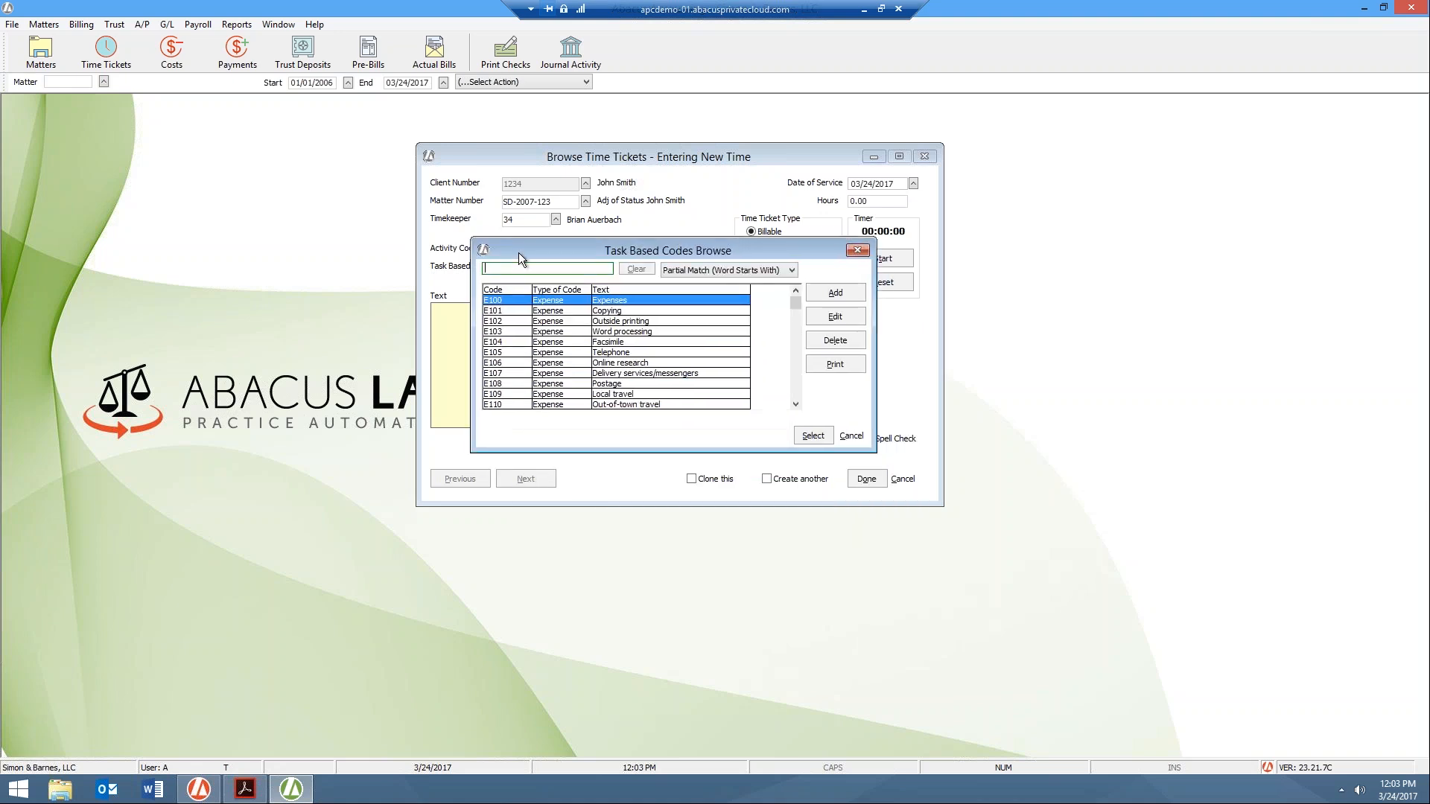
left_click(798, 404)
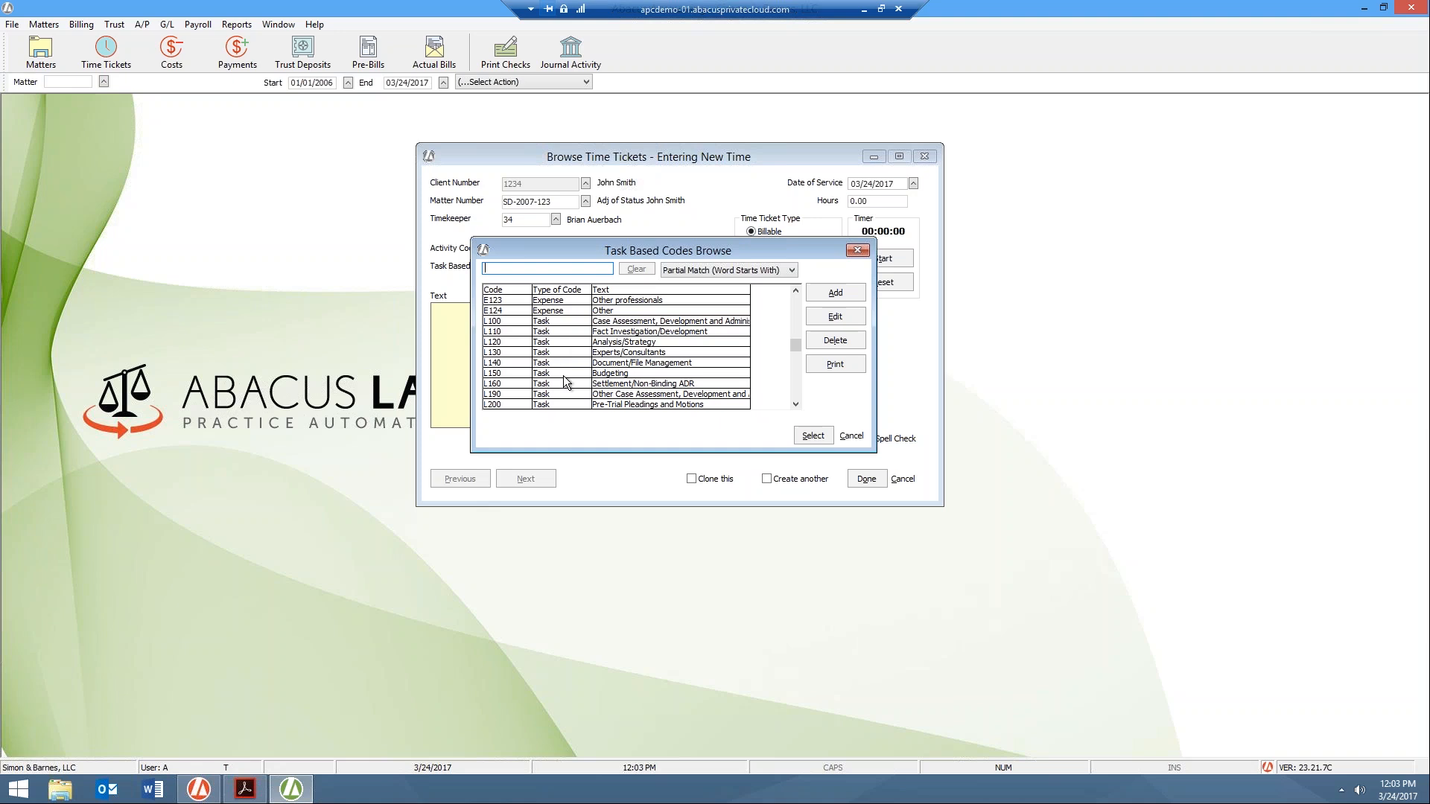
left_click(578, 321)
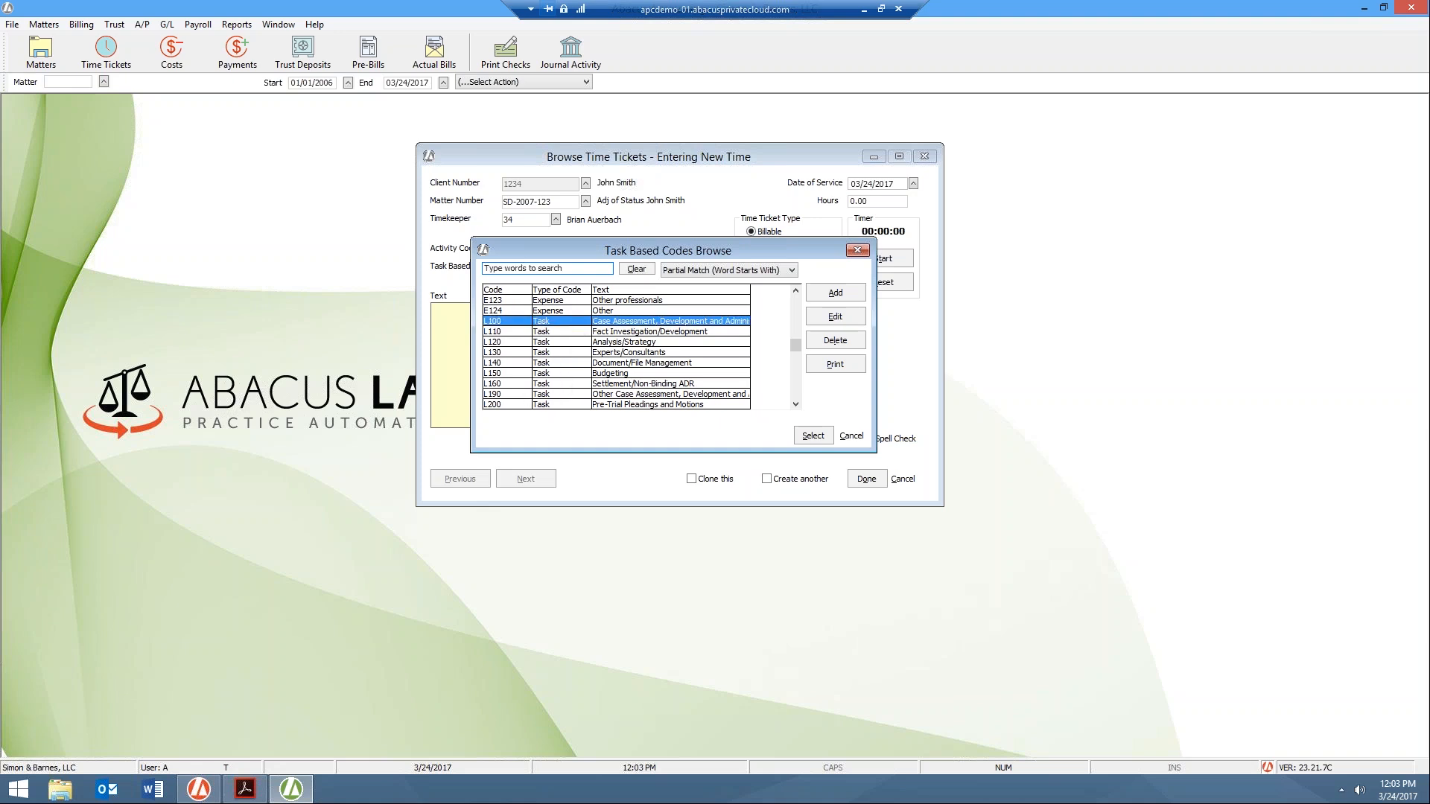
double_click(613, 334)
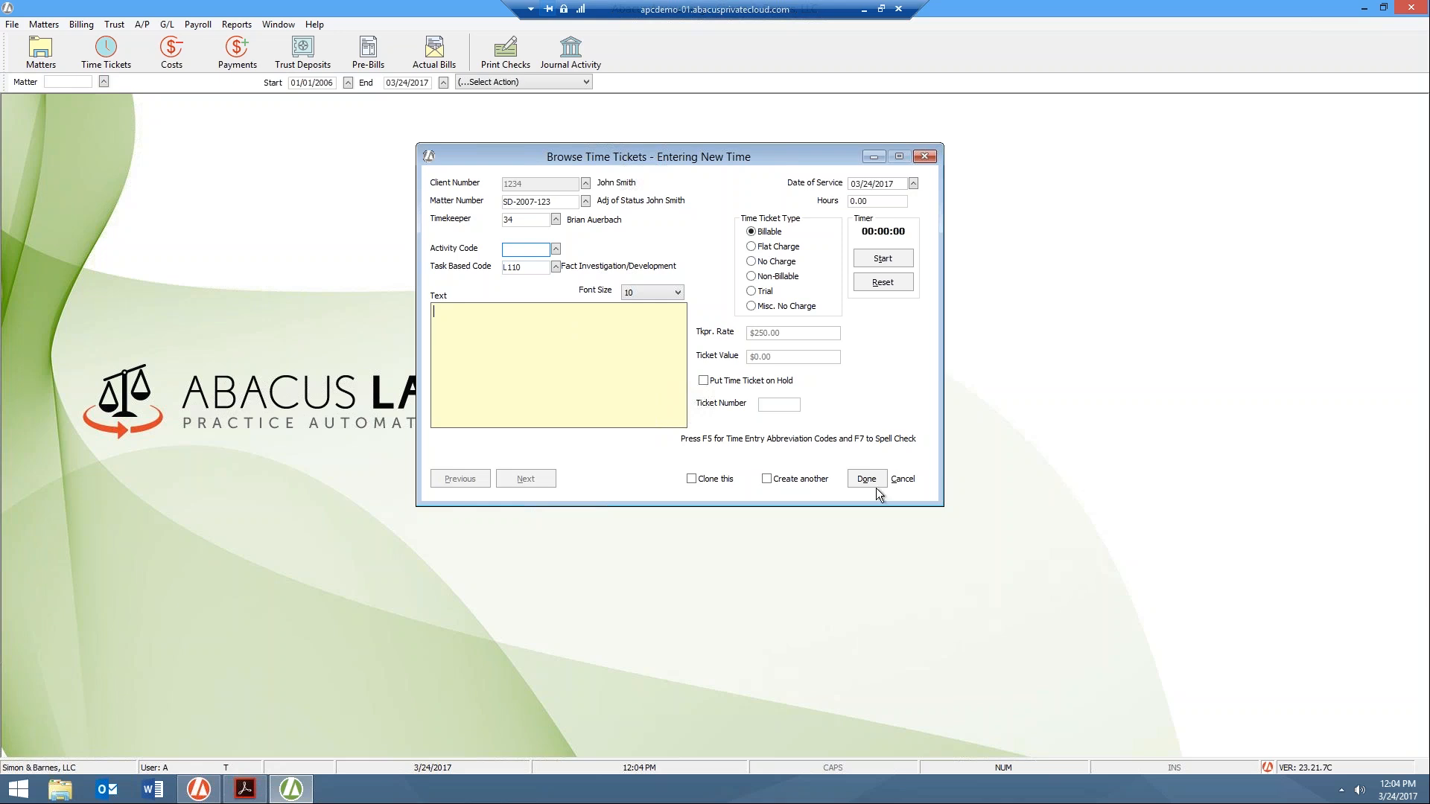
- Look through the task based codes from the expense entries to the L500 series, and discard the time ticket
left_click(556, 266)
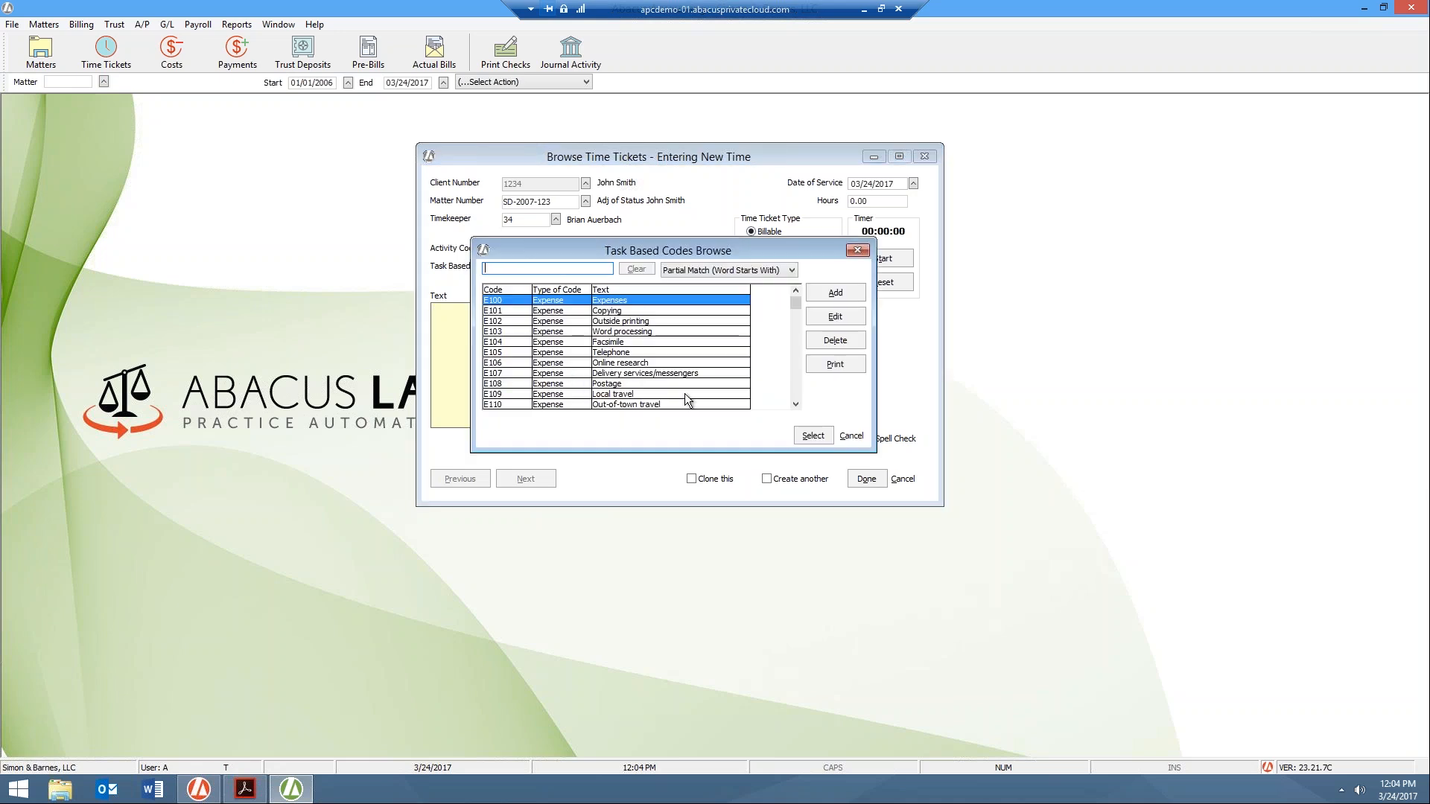
left_click_drag(794, 307, 798, 356)
left_click(795, 403)
left_click(795, 404)
left_click(796, 403)
left_click(795, 404)
left_click(795, 404)
left_click(796, 404)
left_click(795, 404)
left_click(796, 404)
left_click(795, 404)
left_click(795, 403)
left_click(795, 404)
left_click(792, 405)
left_click(791, 406)
left_click(791, 406)
left_click(791, 406)
left_click(792, 406)
left_click(791, 406)
left_click(791, 405)
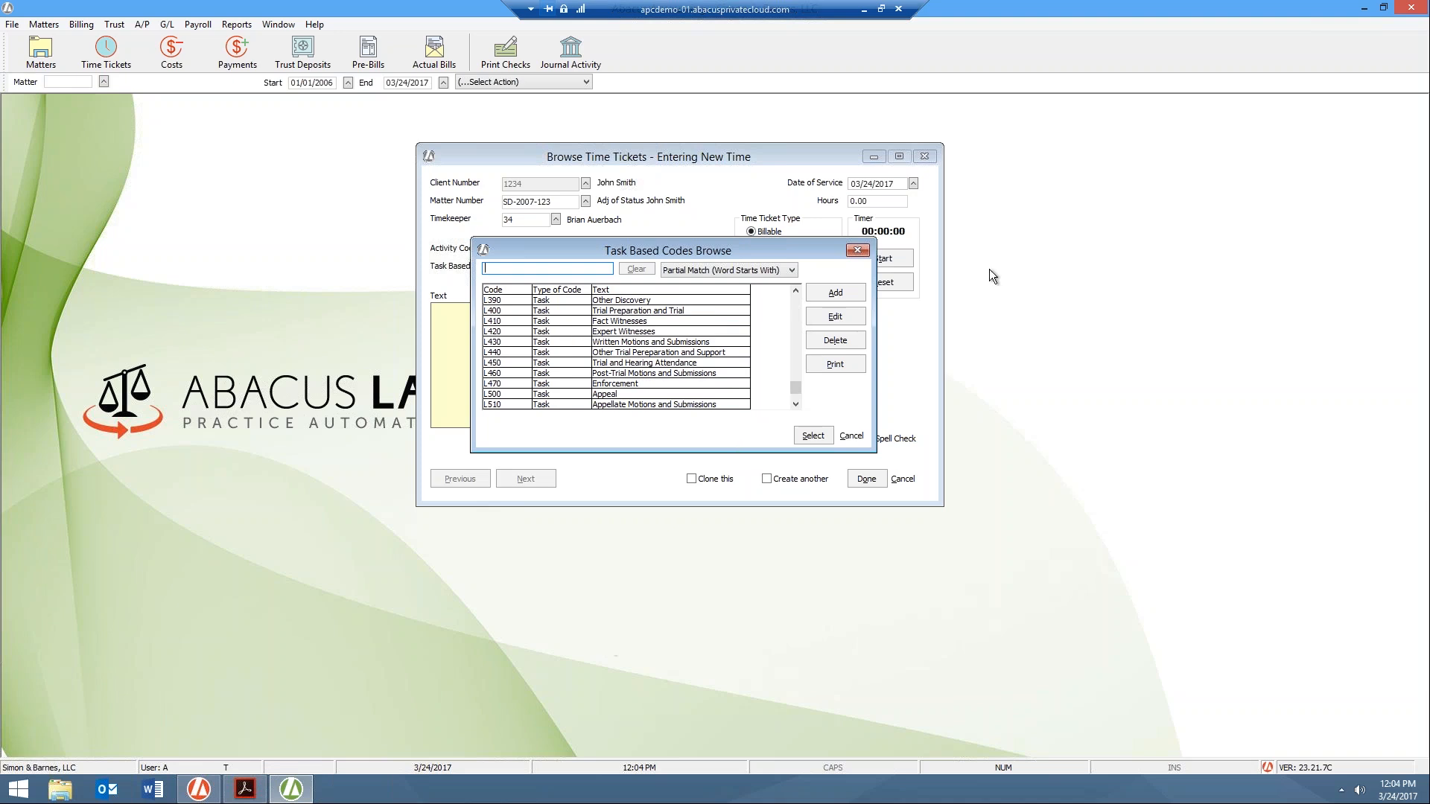
left_click(854, 251)
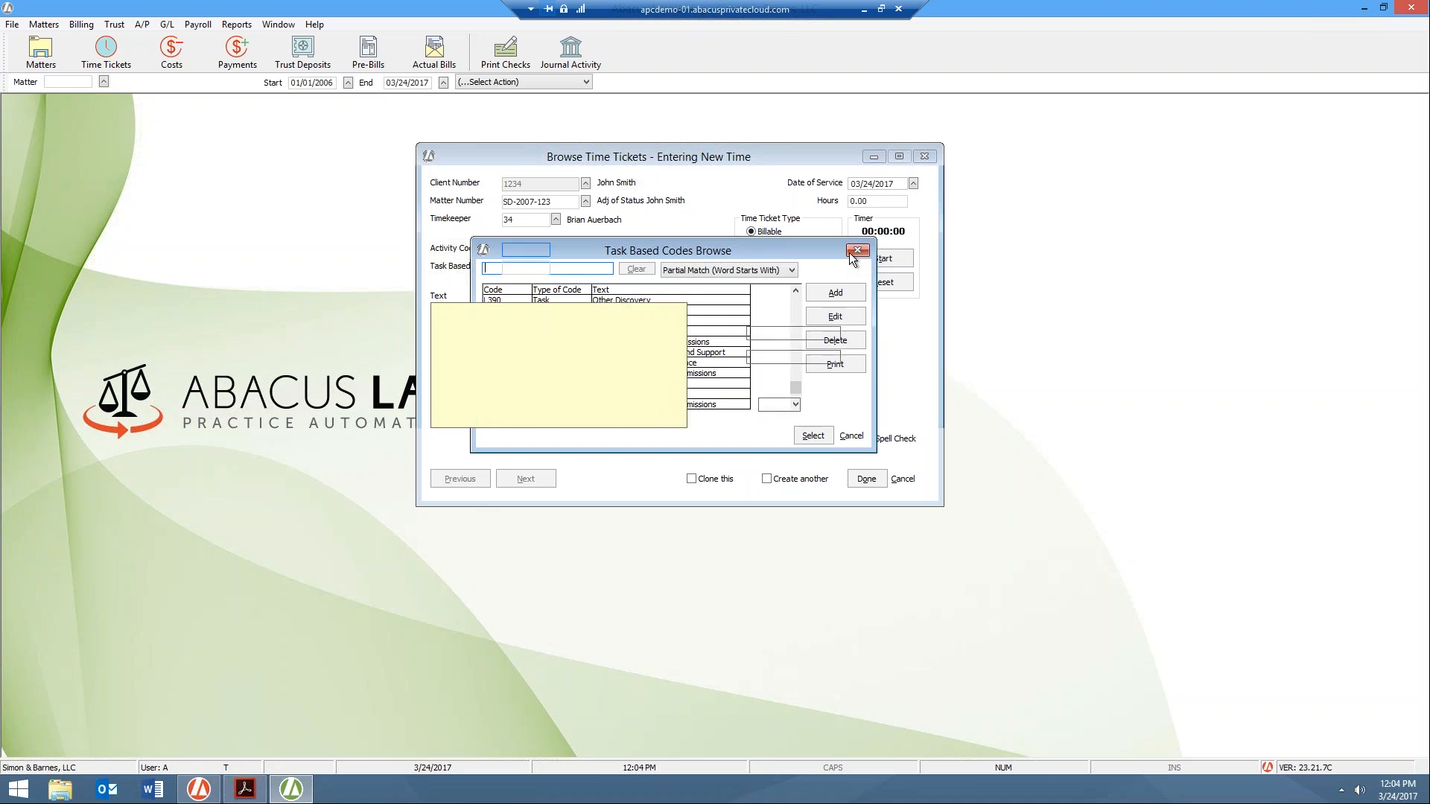
left_click(925, 157)
left_click(760, 401)
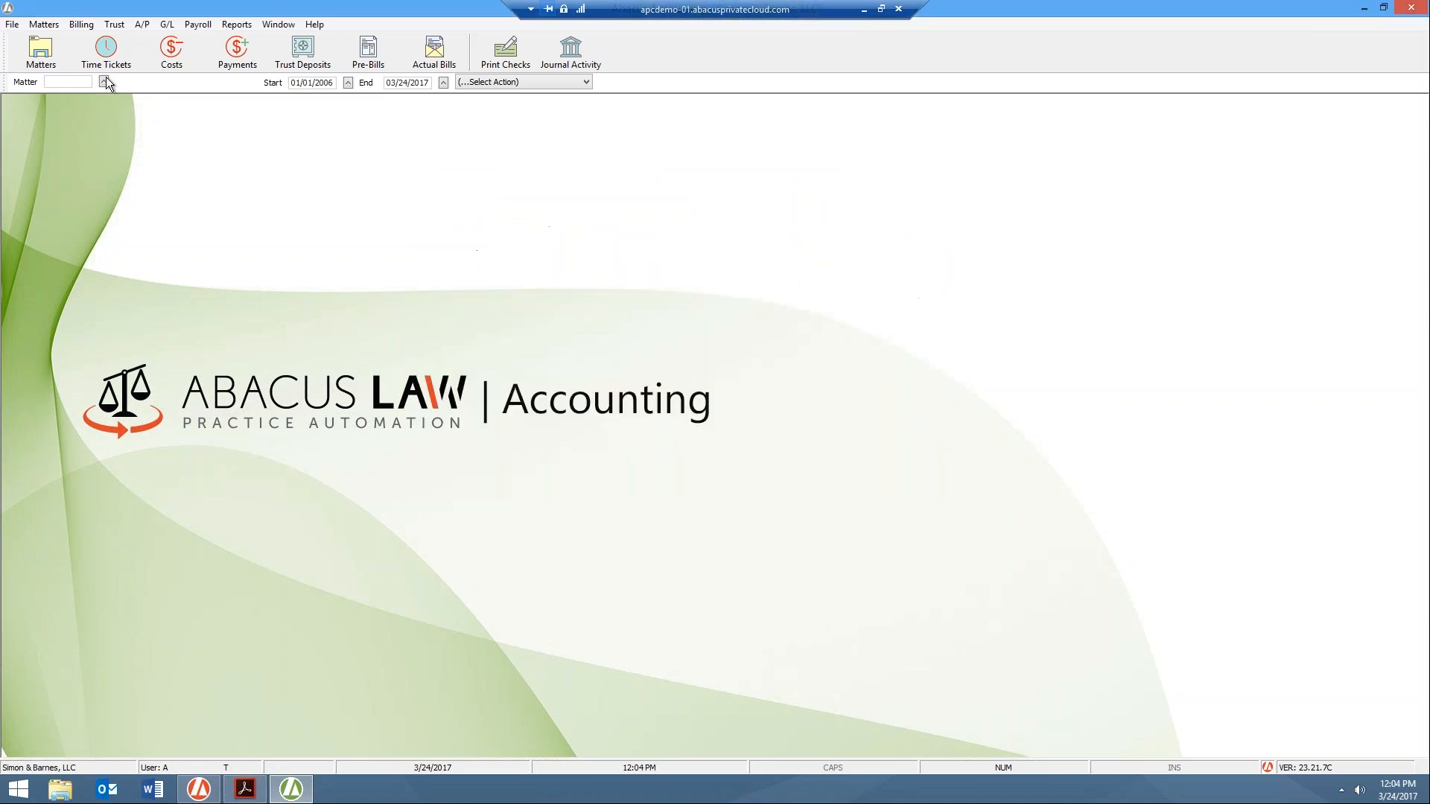
- Switch to Invoice Sample.pdf in Adobe Acrobat and examine the header and fee entries on page 1
left_click(74, 24)
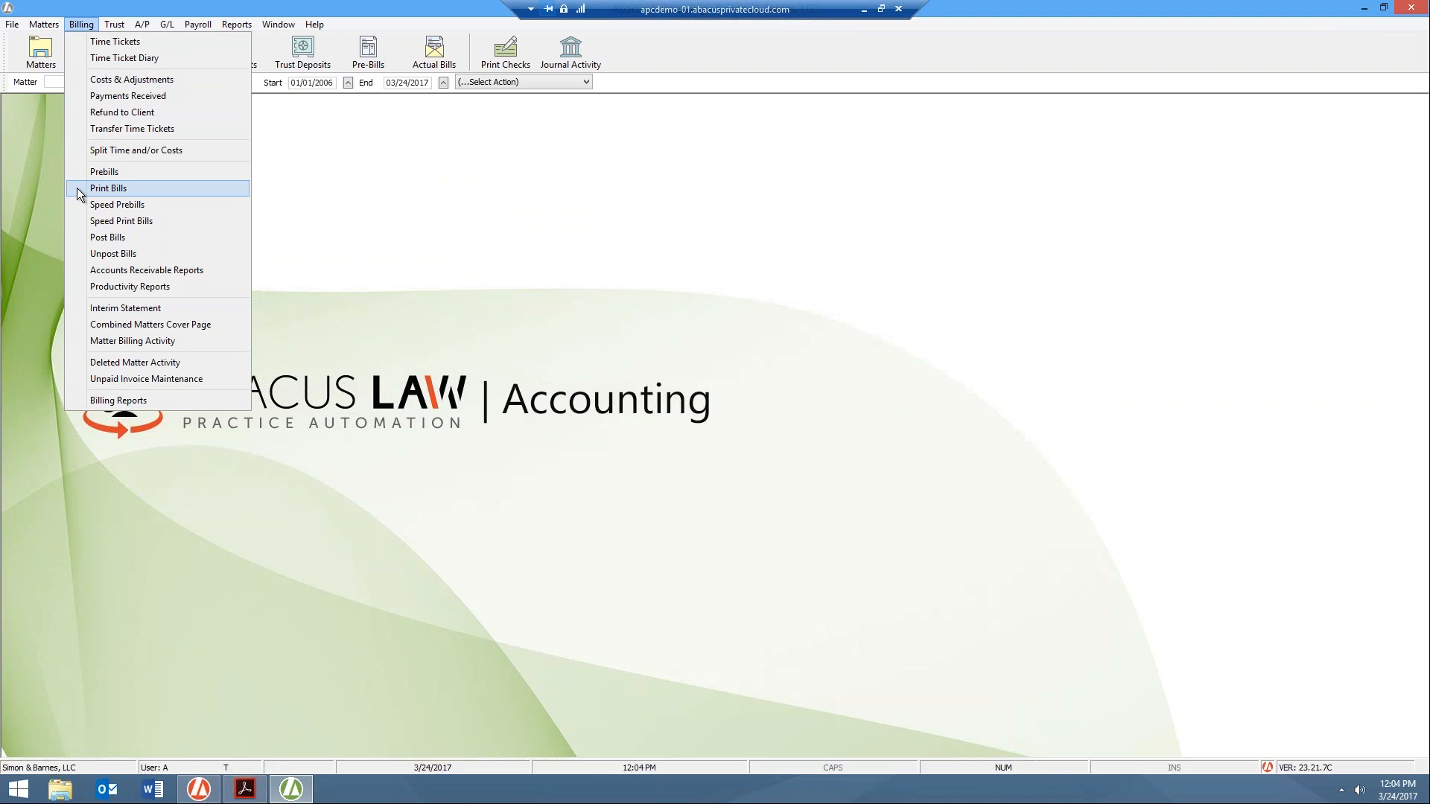
left_click(244, 796)
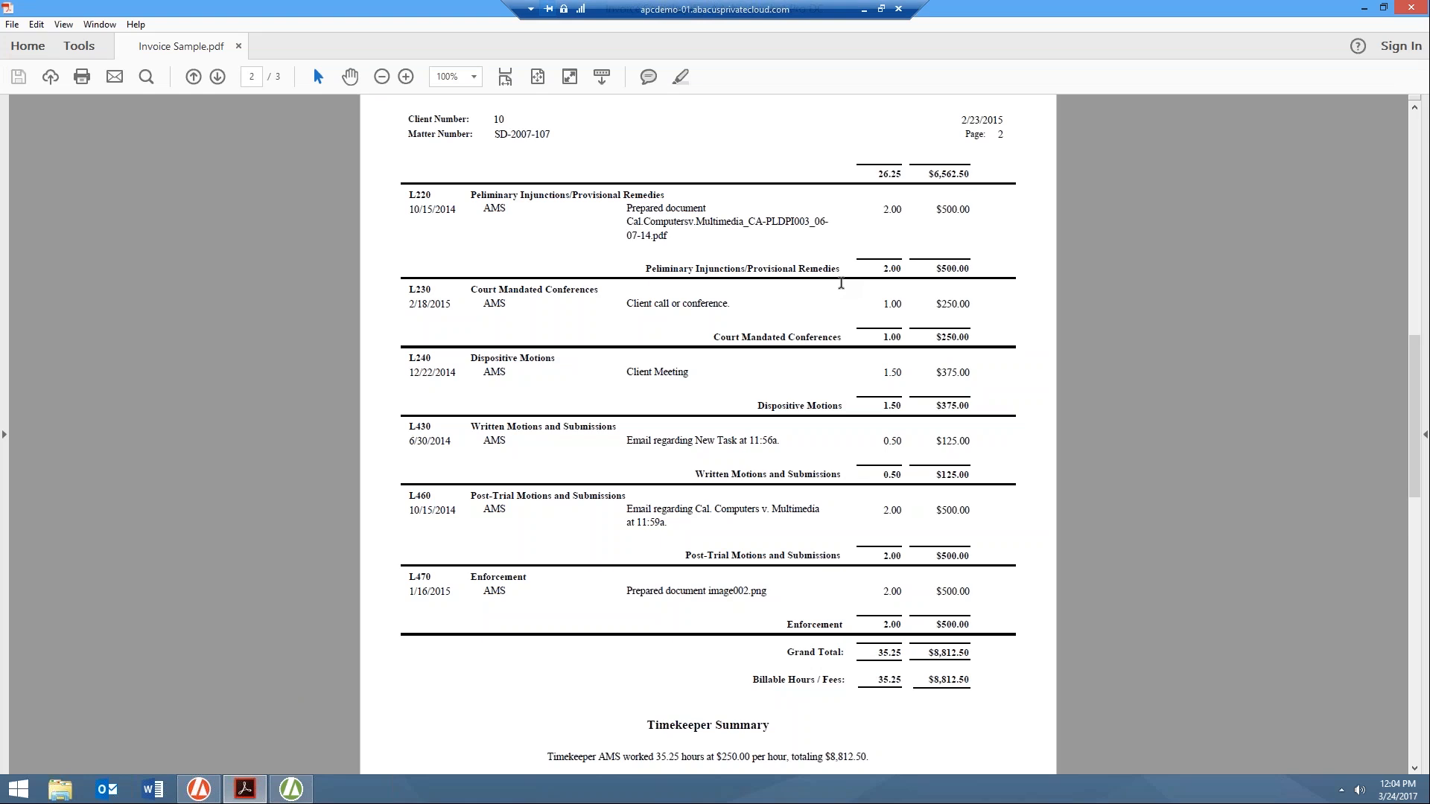
scroll(841, 283, "up", 10)
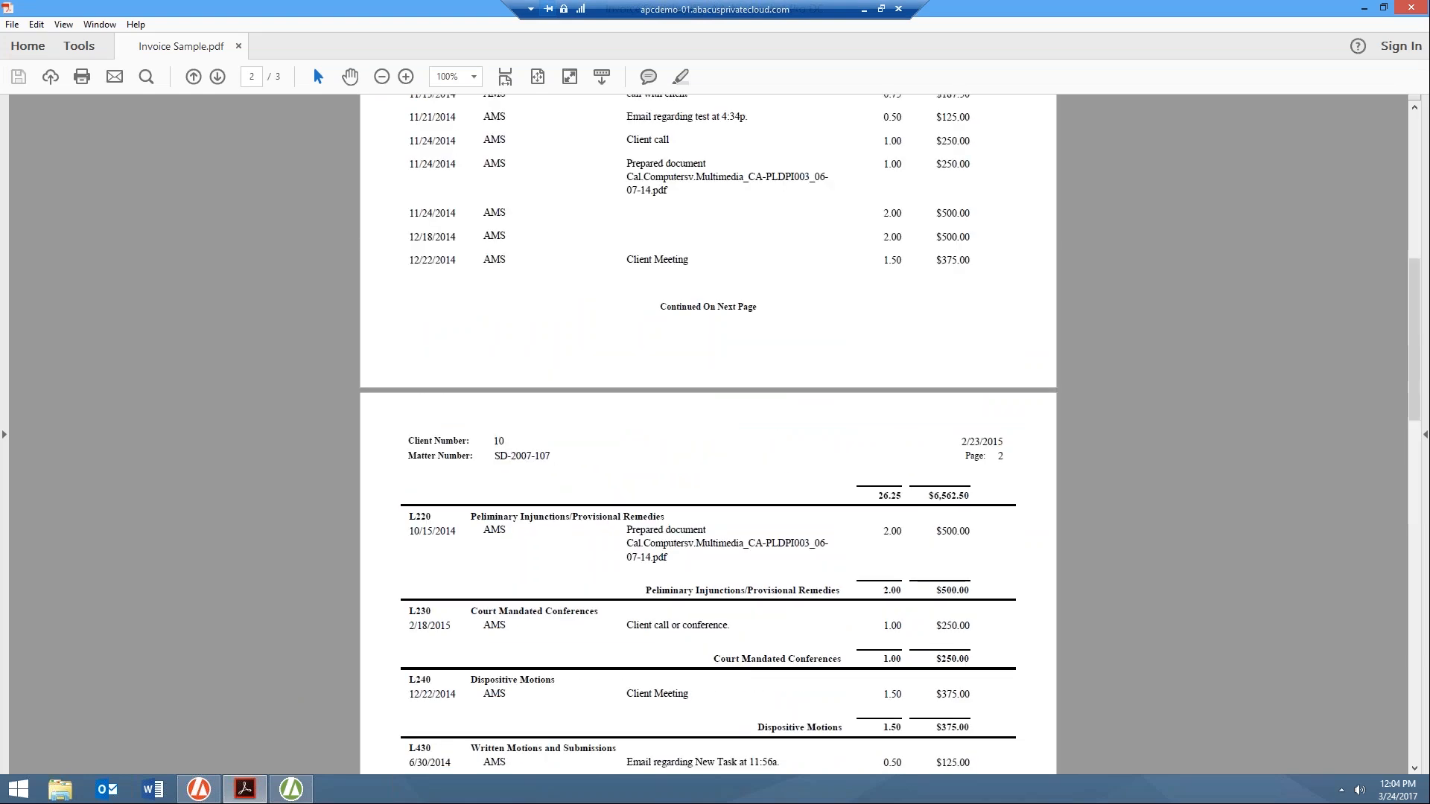
scroll(841, 283, "up", 5)
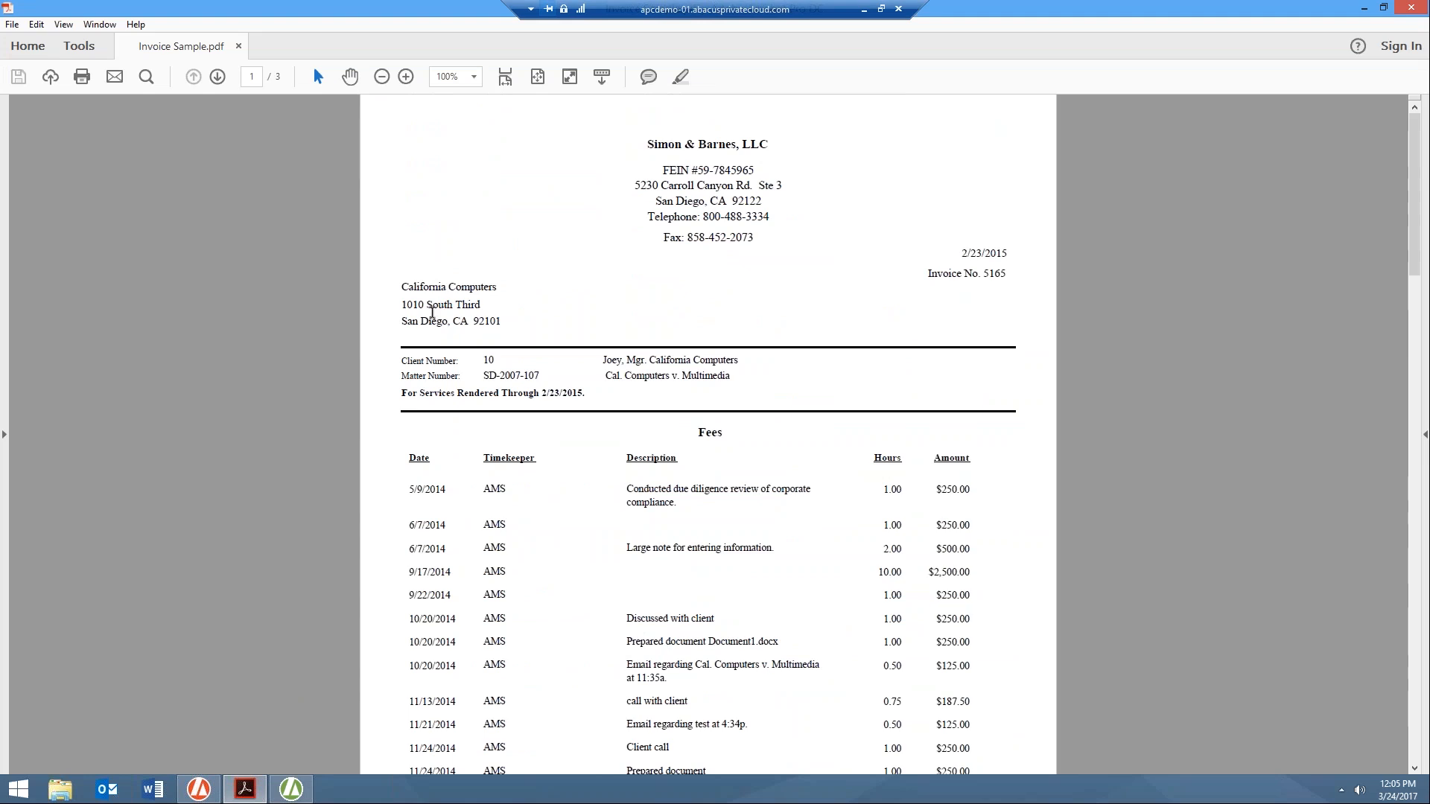
scroll(432, 313, "down", 4)
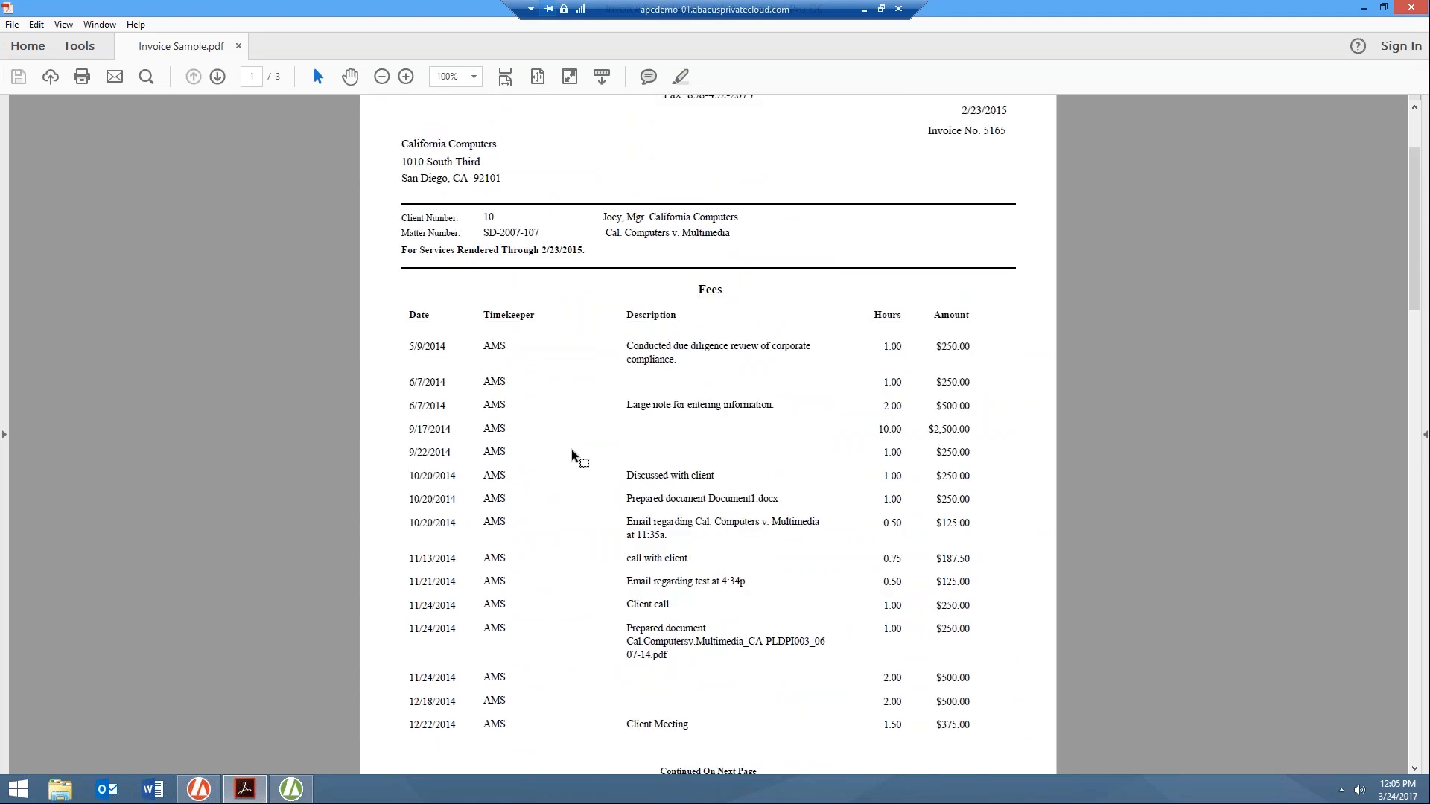
scroll(575, 453, "down", 5)
scroll(574, 453, "down", 5)
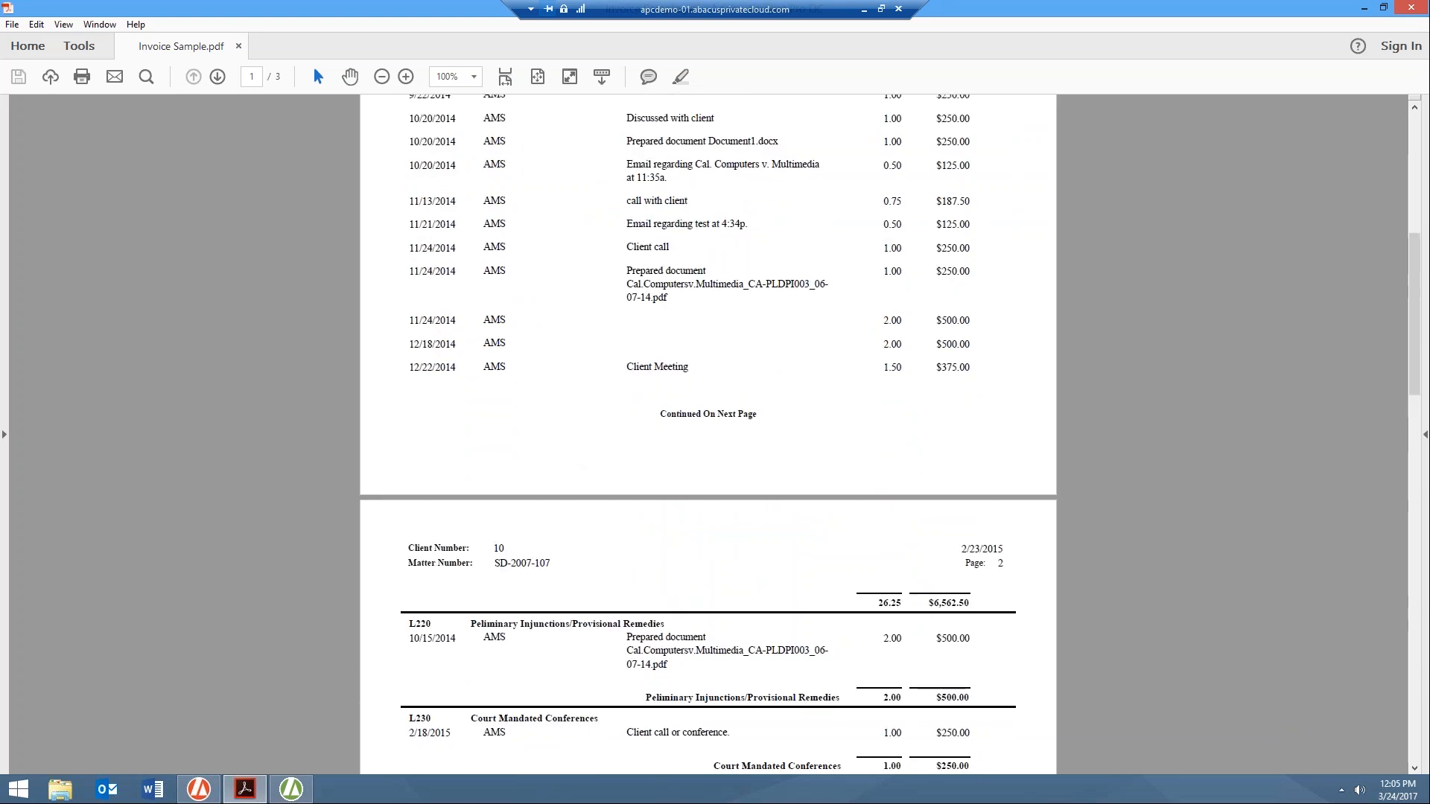
- Examine the invoice's fees grouped by task code, the timekeeper summary and the current invoice summary on pages 2 and 3
scroll(574, 453, "down", 10)
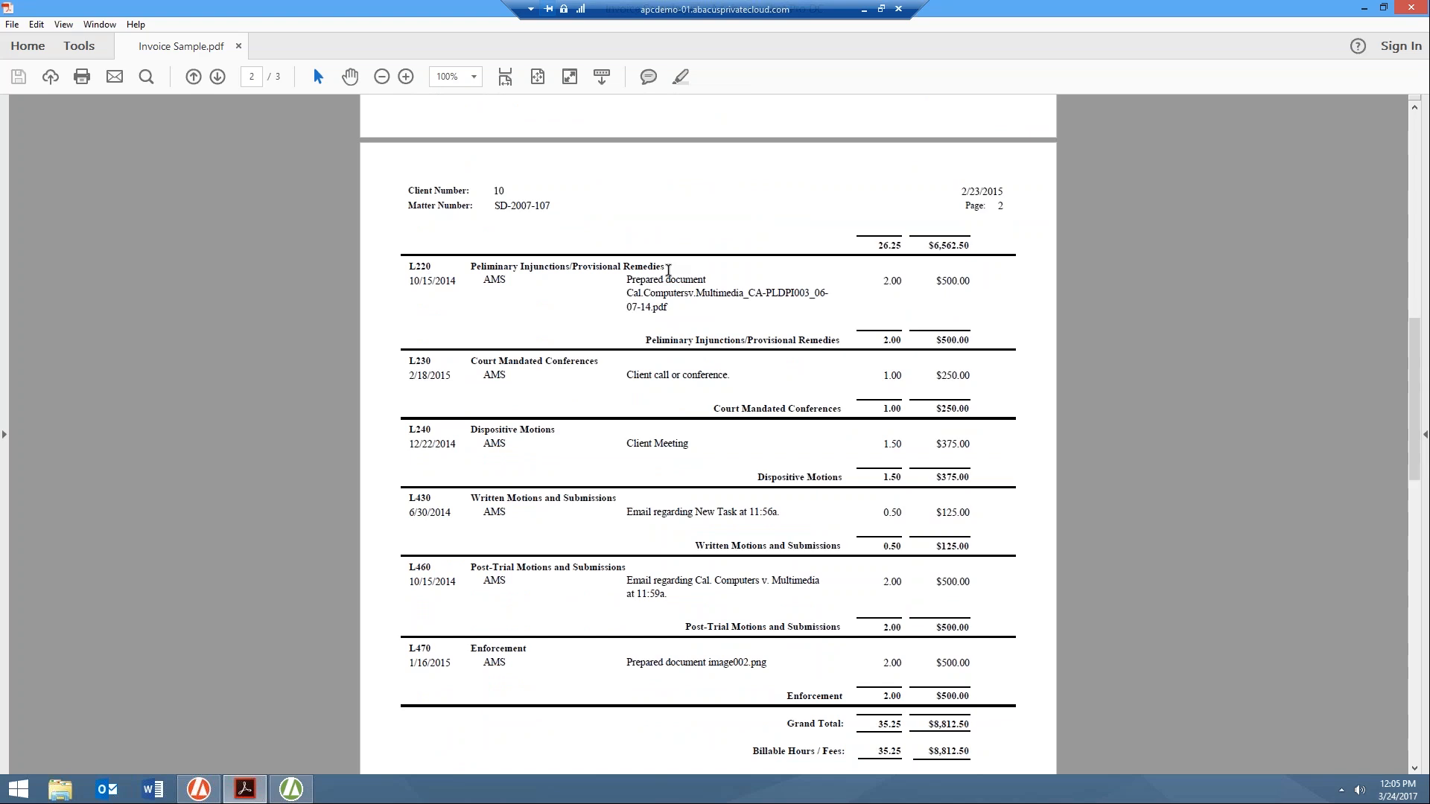
scroll(495, 363, "down", 2)
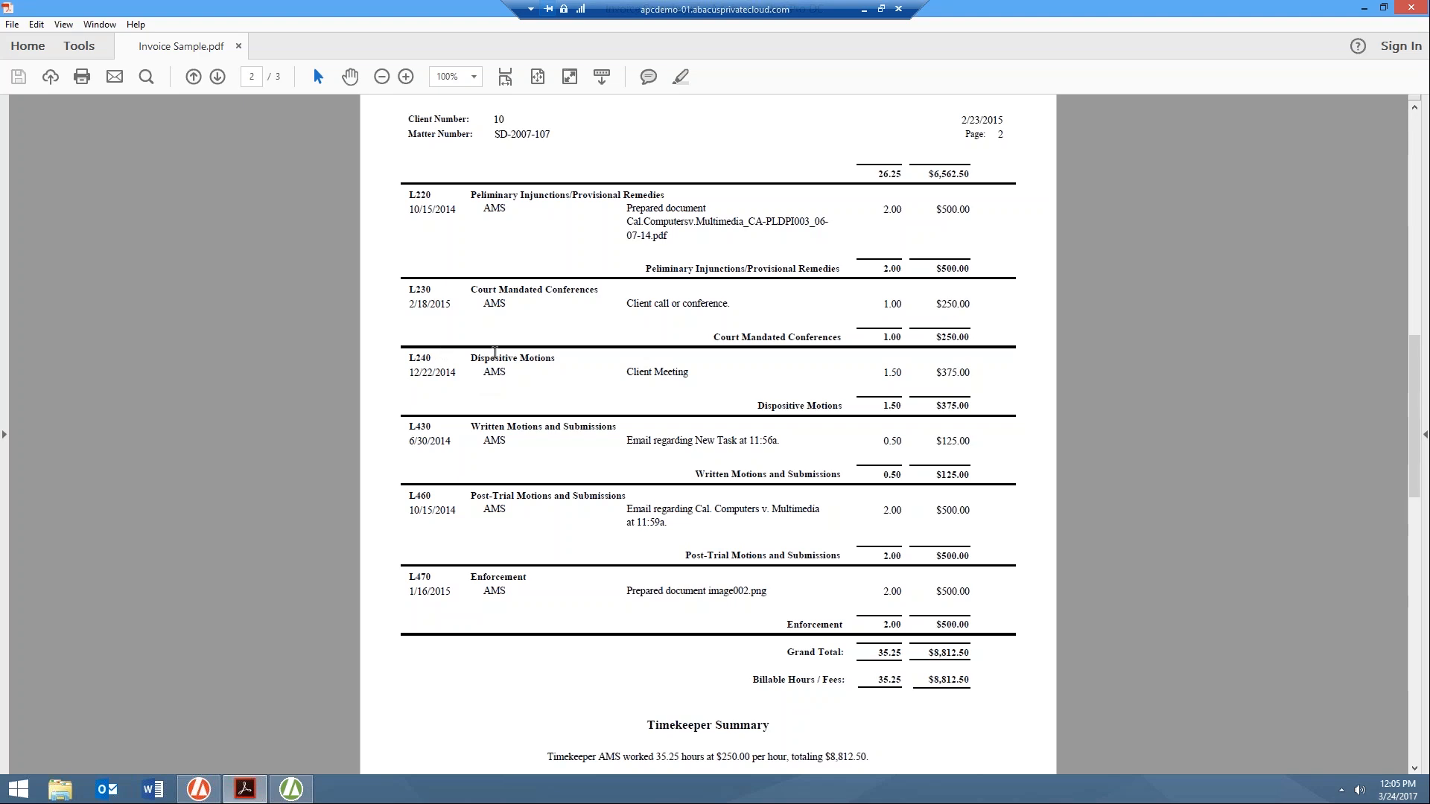
scroll(495, 353, "down", 3)
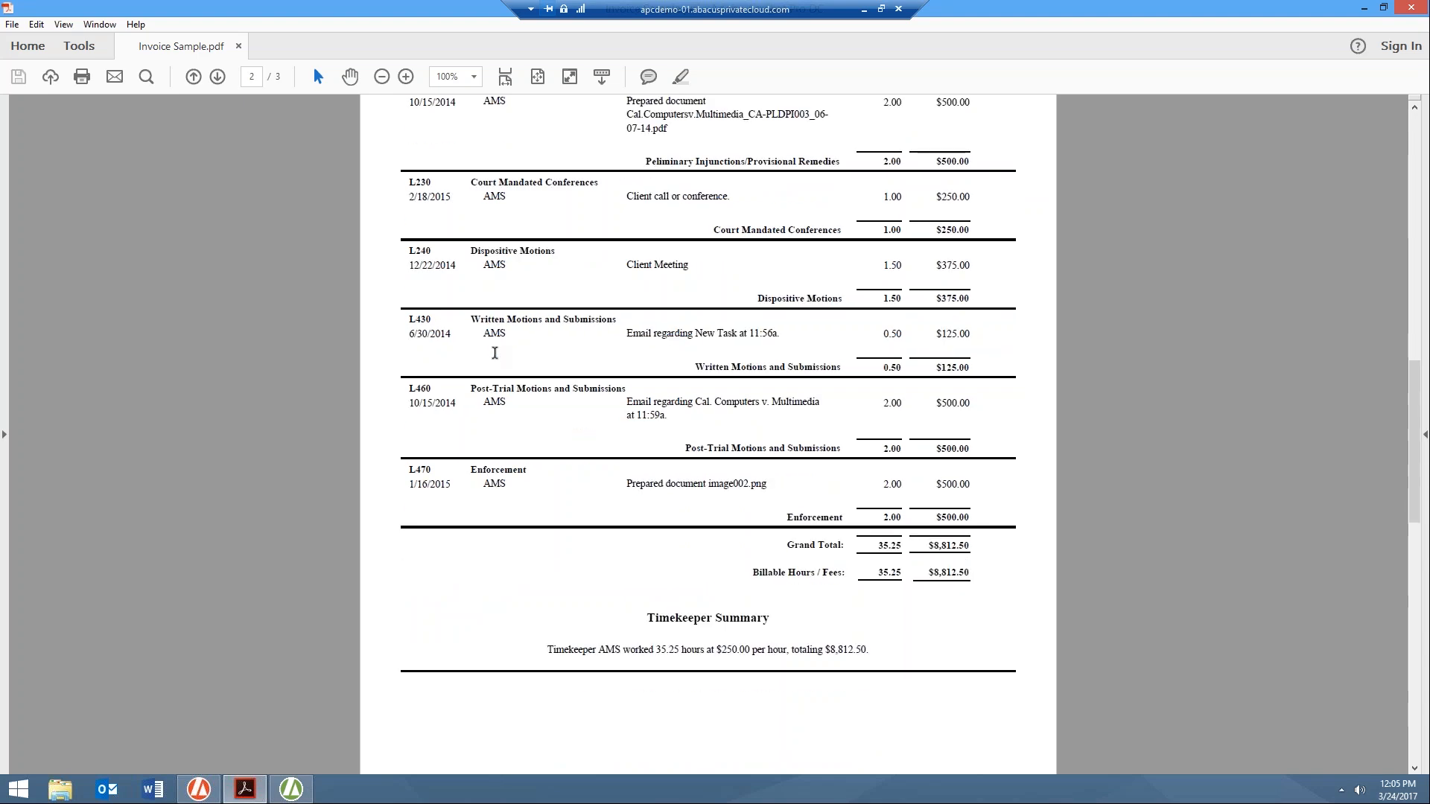
scroll(494, 353, "down", 2)
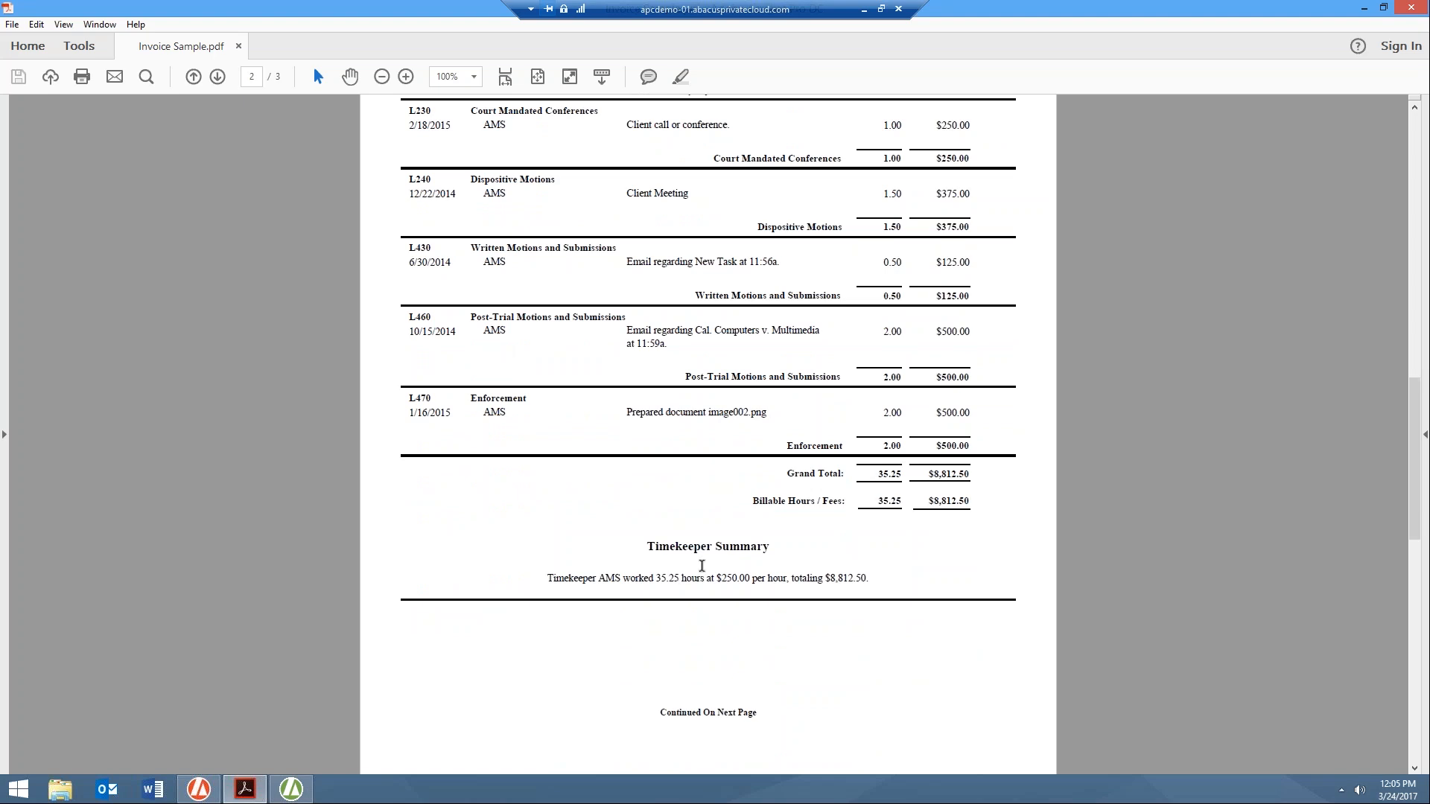
scroll(833, 556, "down", 1)
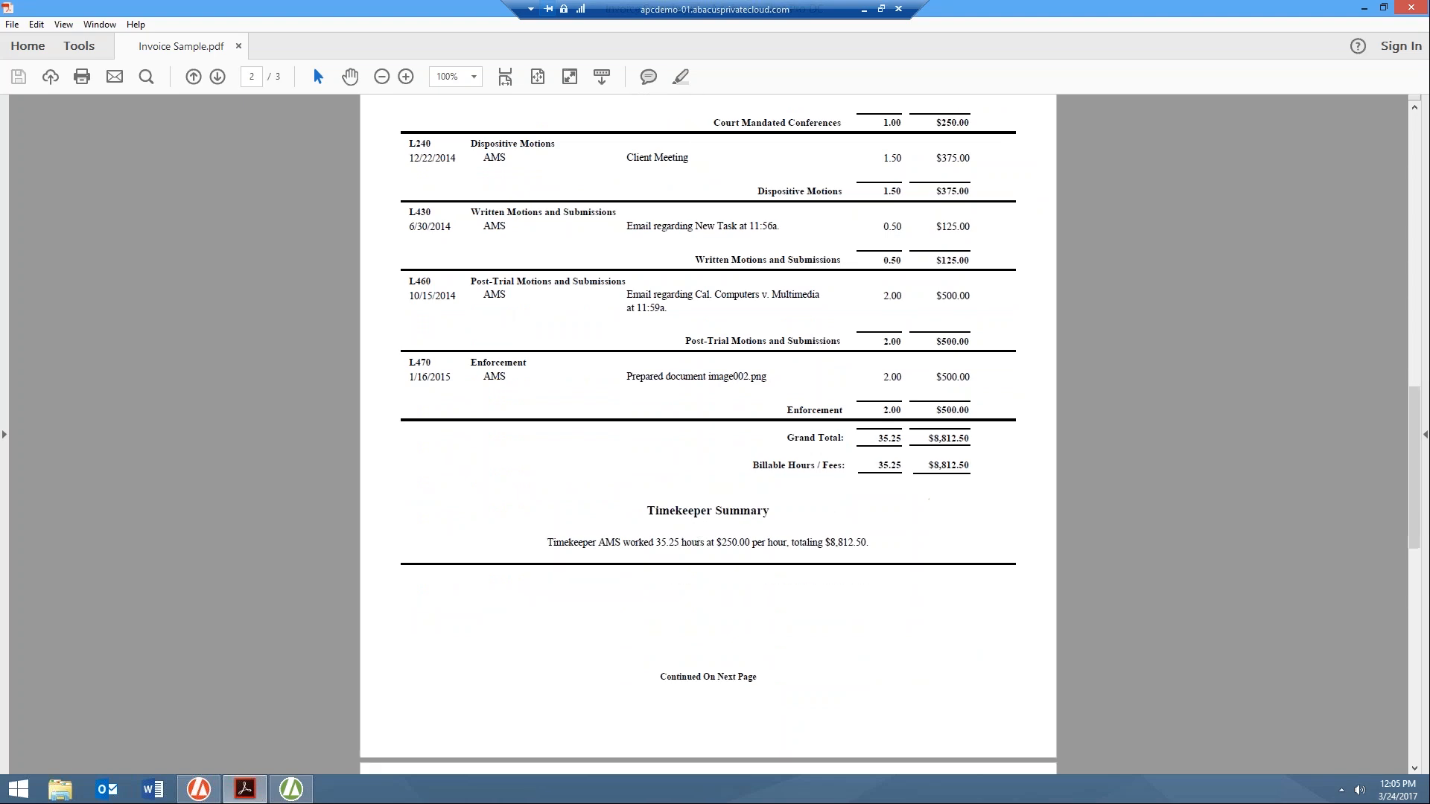
scroll(834, 561, "down", 2)
scroll(833, 560, "down", 2)
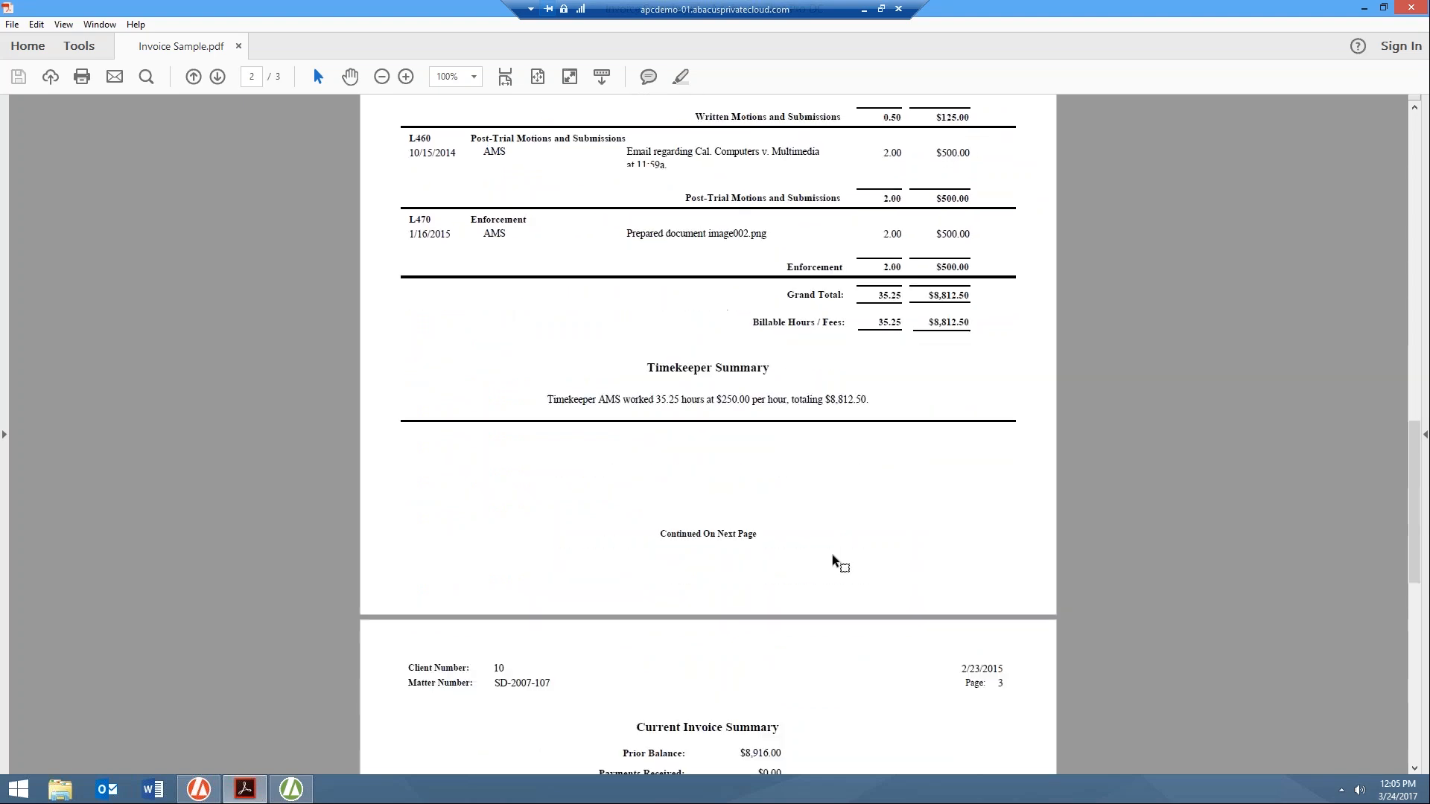
scroll(833, 560, "down", 2)
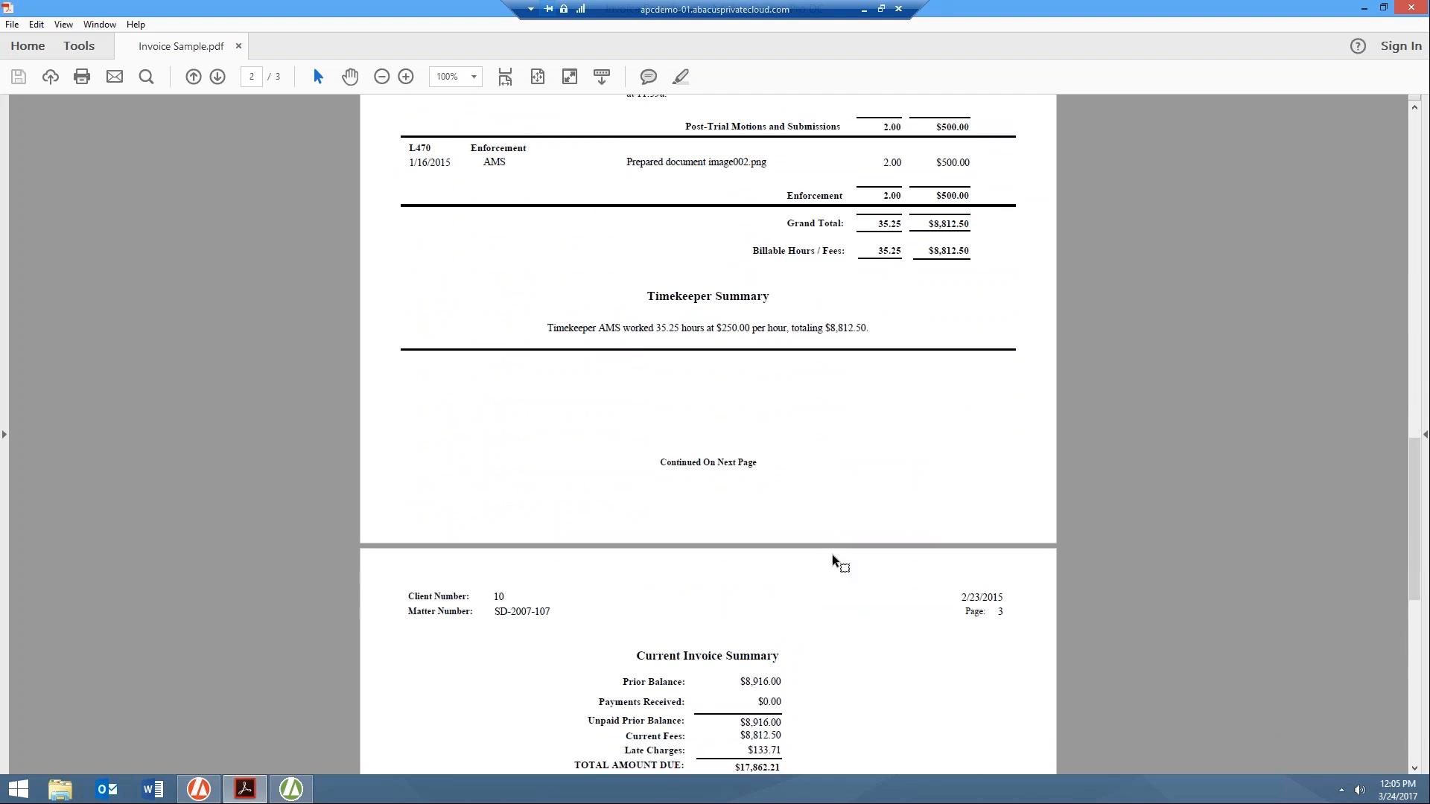
scroll(833, 560, "up", 3)
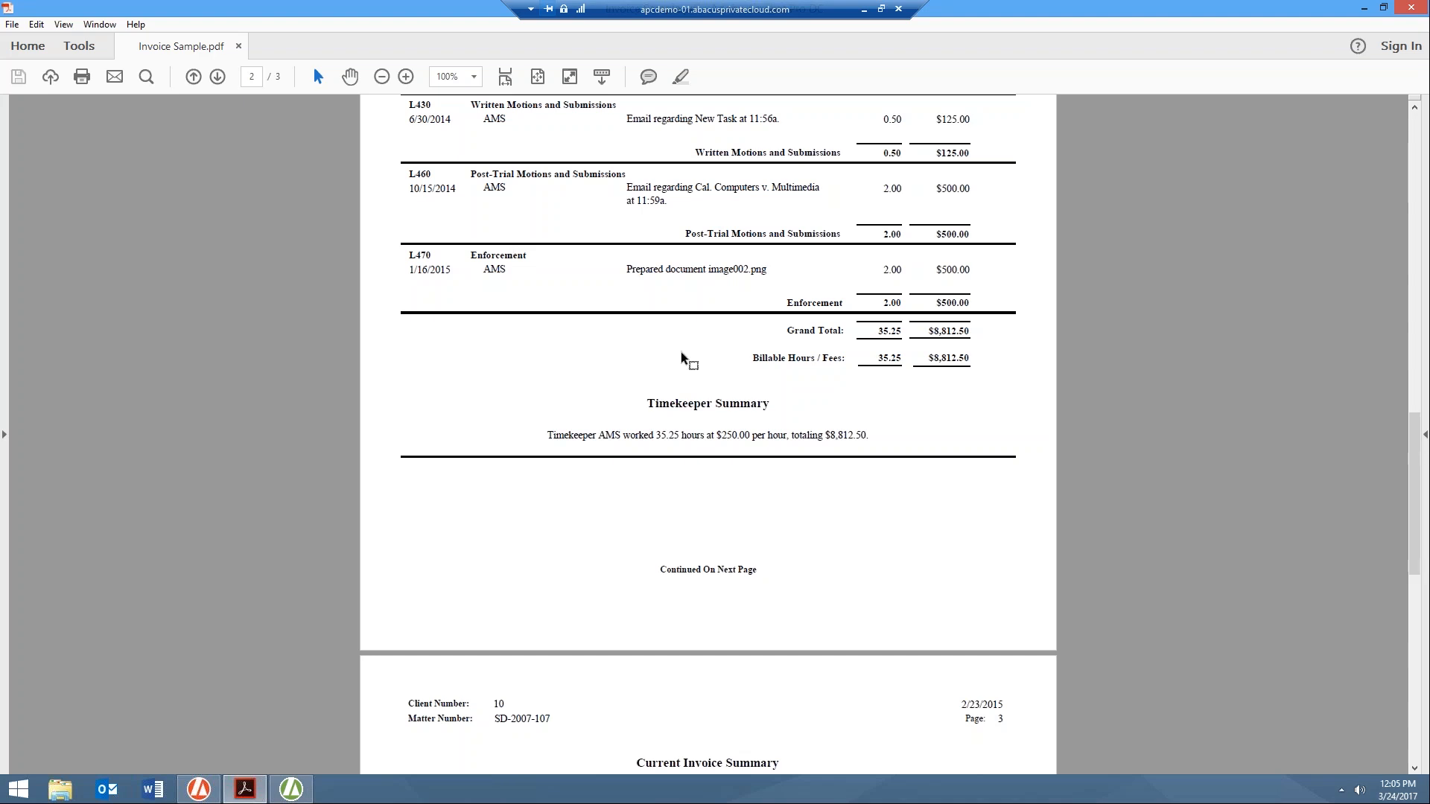
scroll(680, 358, "down", 6)
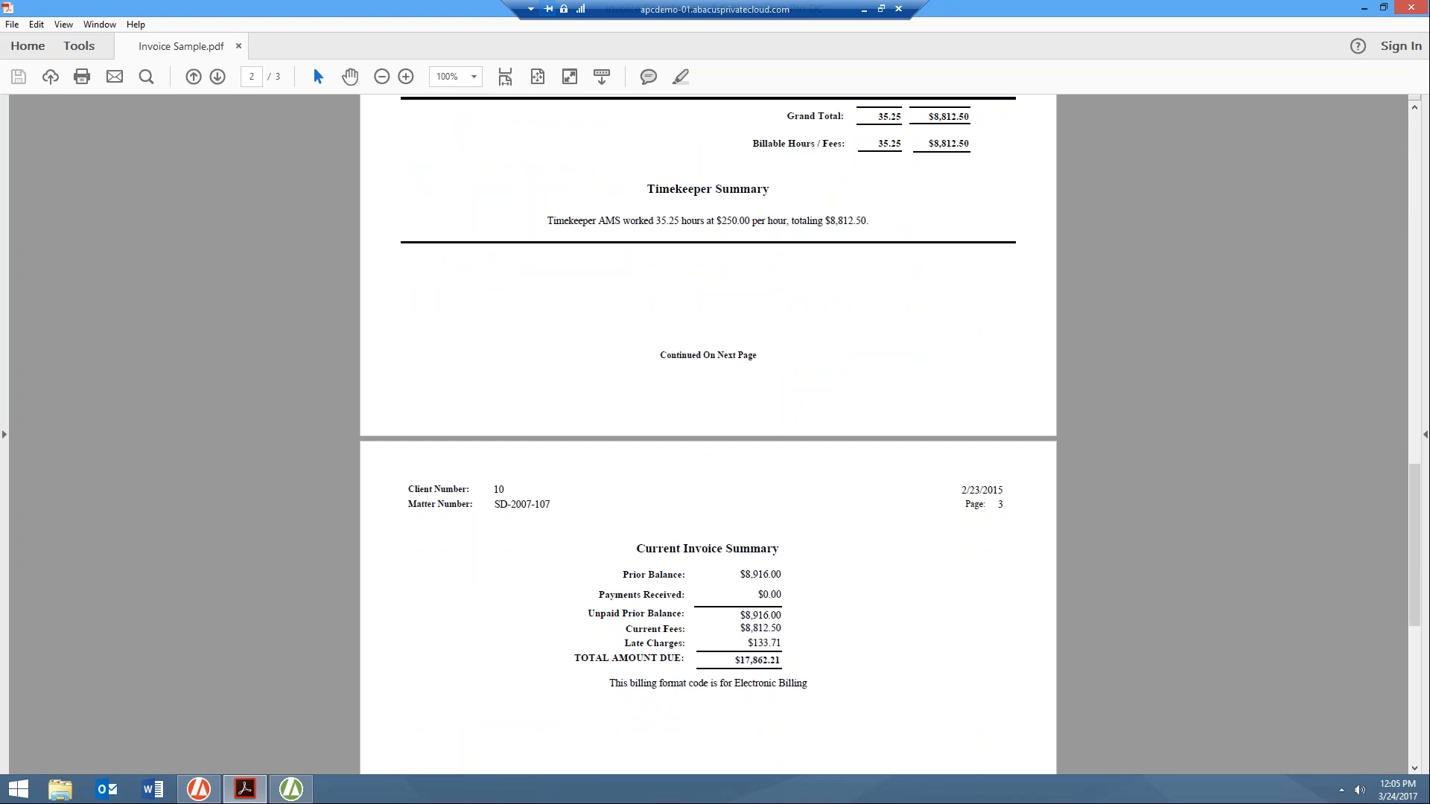
- Return to Abacus Accounting, bring up the task based billing codes from the setup options and examine the L300 to L500 task codes
left_click(1365, 11)
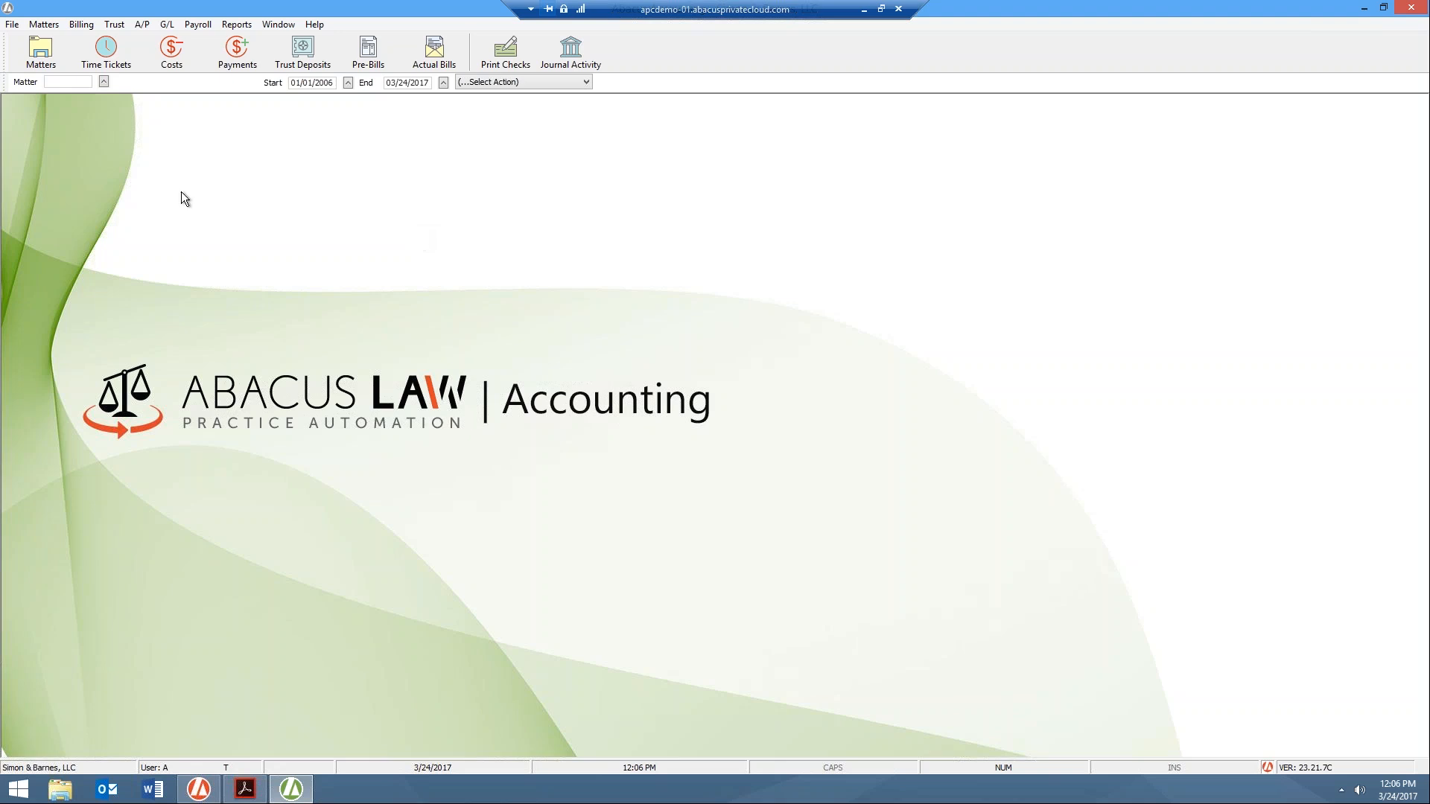
left_click(15, 29)
mouse_move(16, 41)
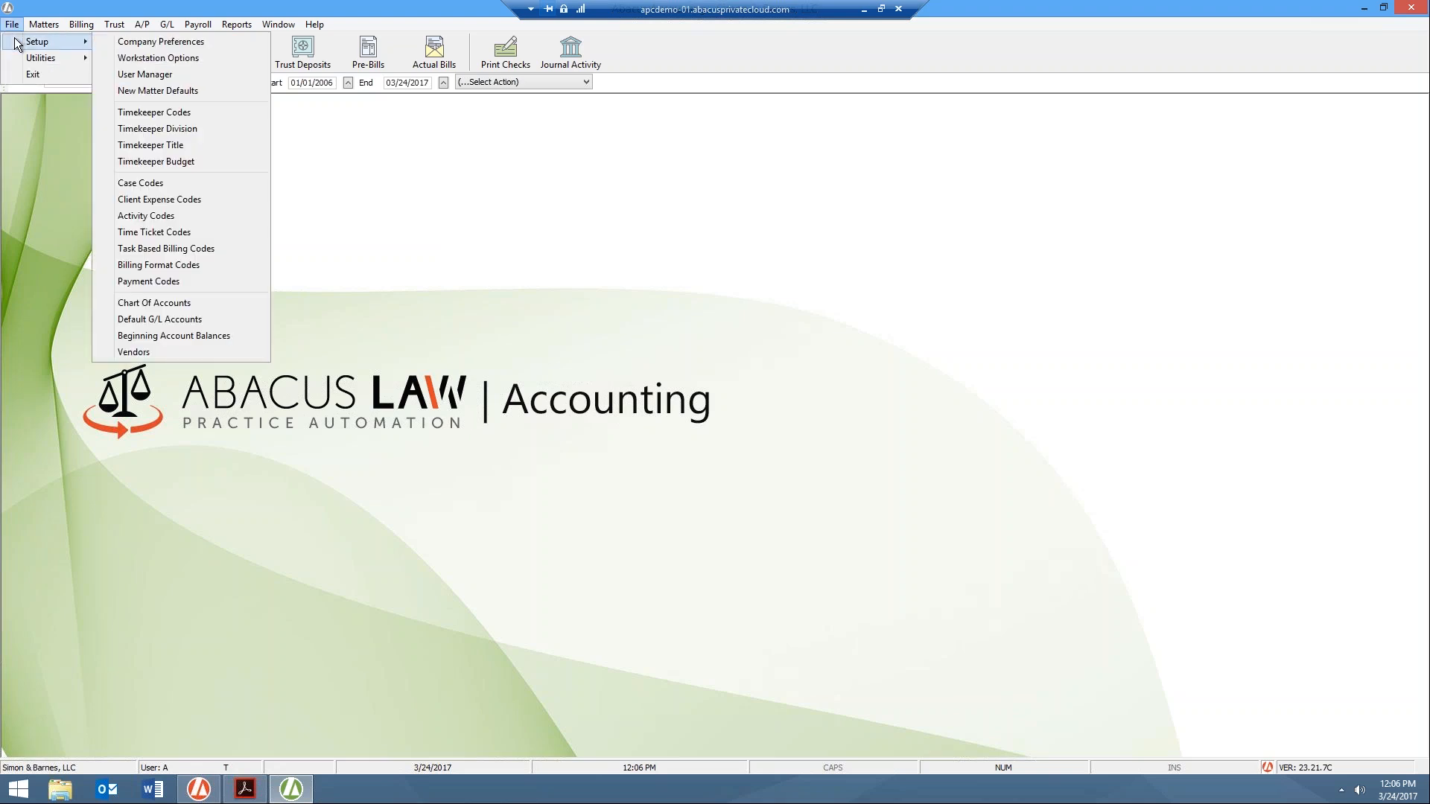
left_click(171, 248)
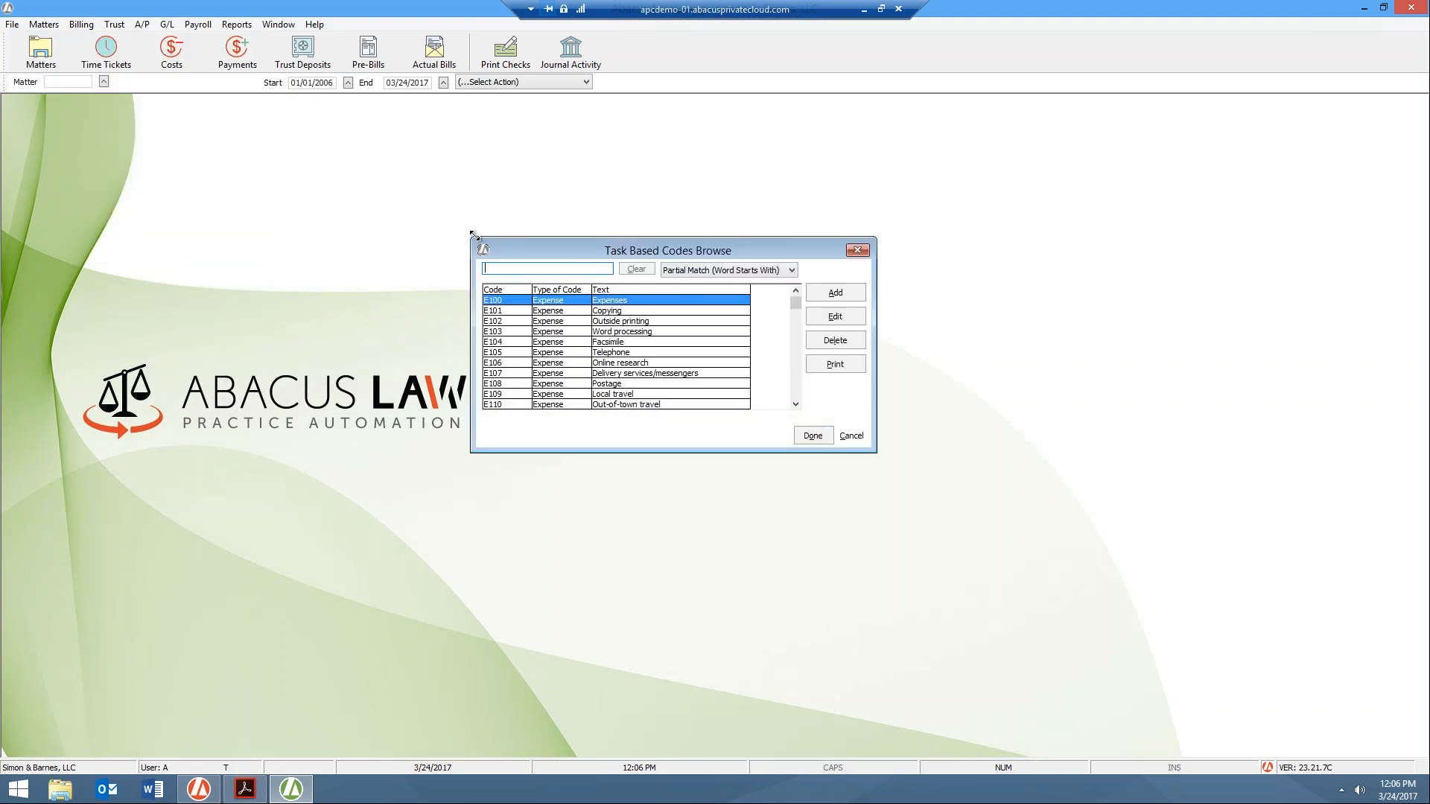
left_click_drag(471, 239, 365, 163)
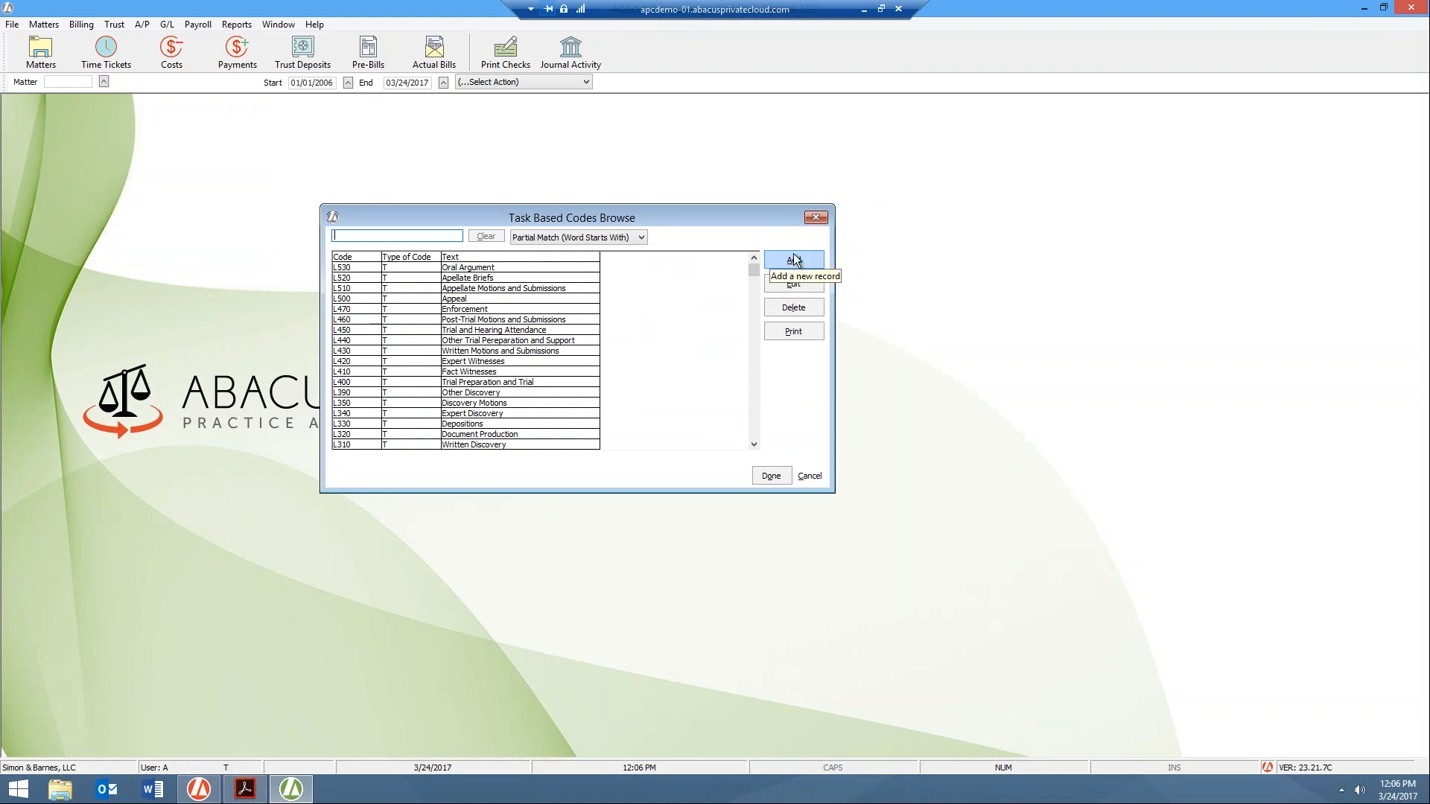
left_click(506, 291)
- Start a new task based billing code marked as Summary Level, discard it unsaved and close the code list
left_click(784, 261)
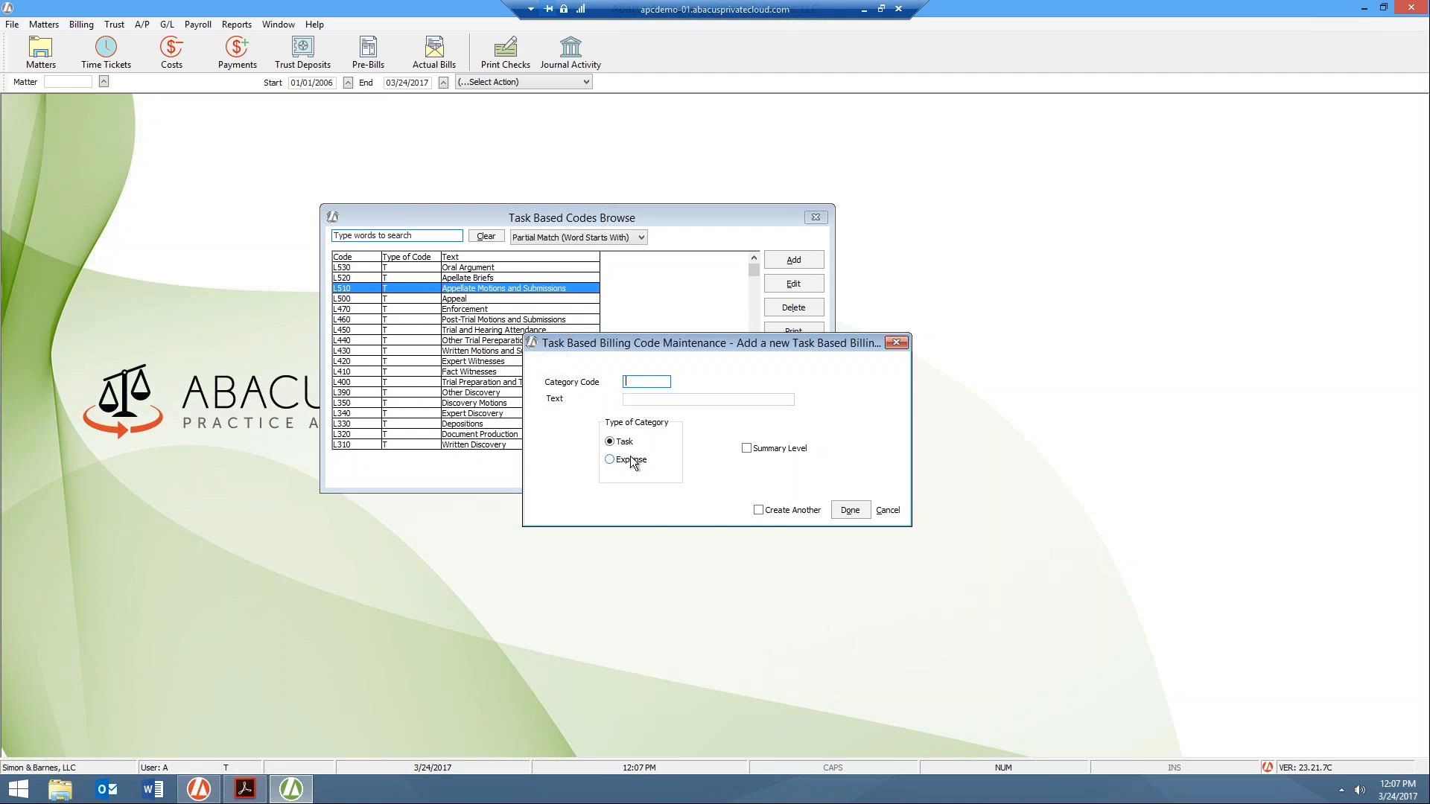
left_click(780, 449)
left_click(888, 511)
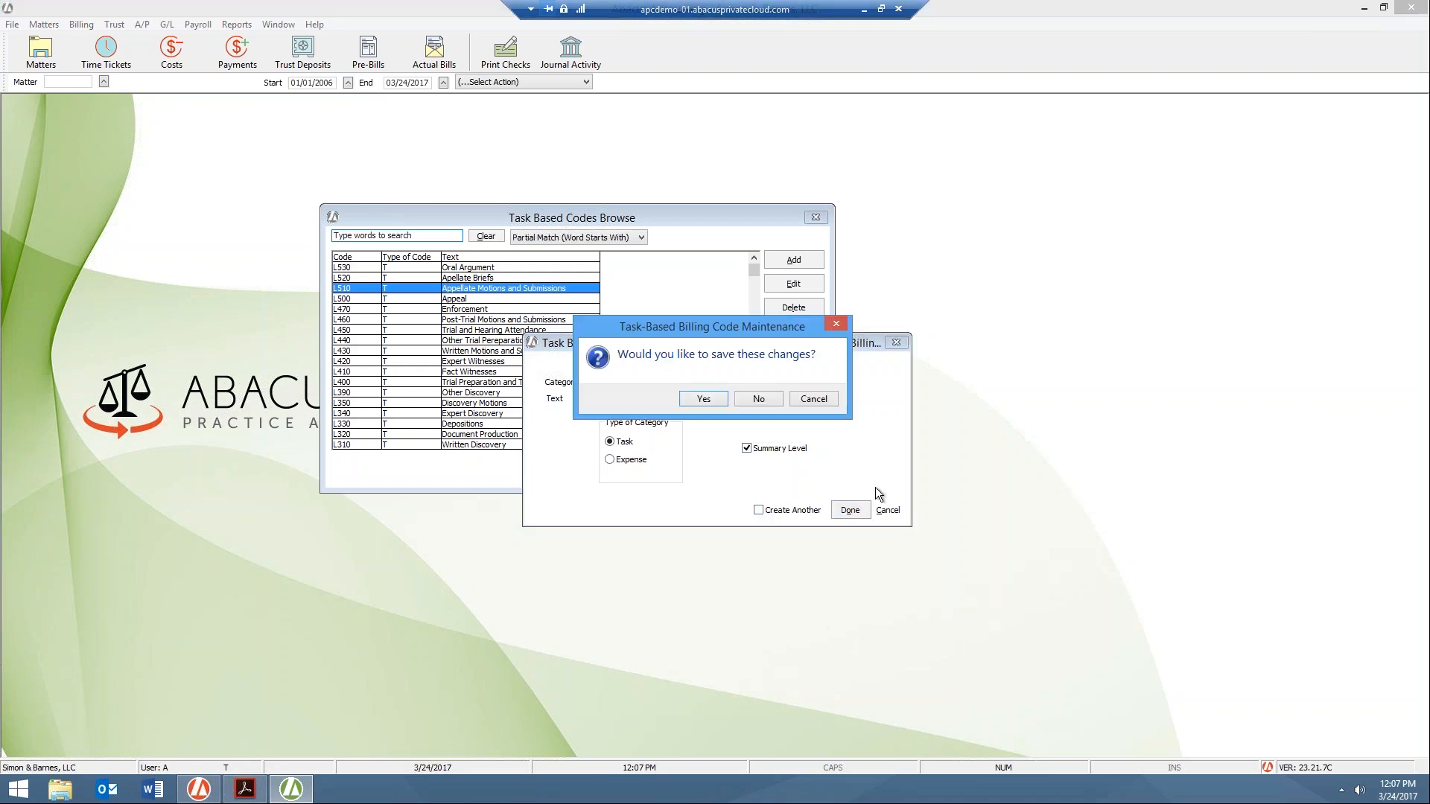
left_click(759, 402)
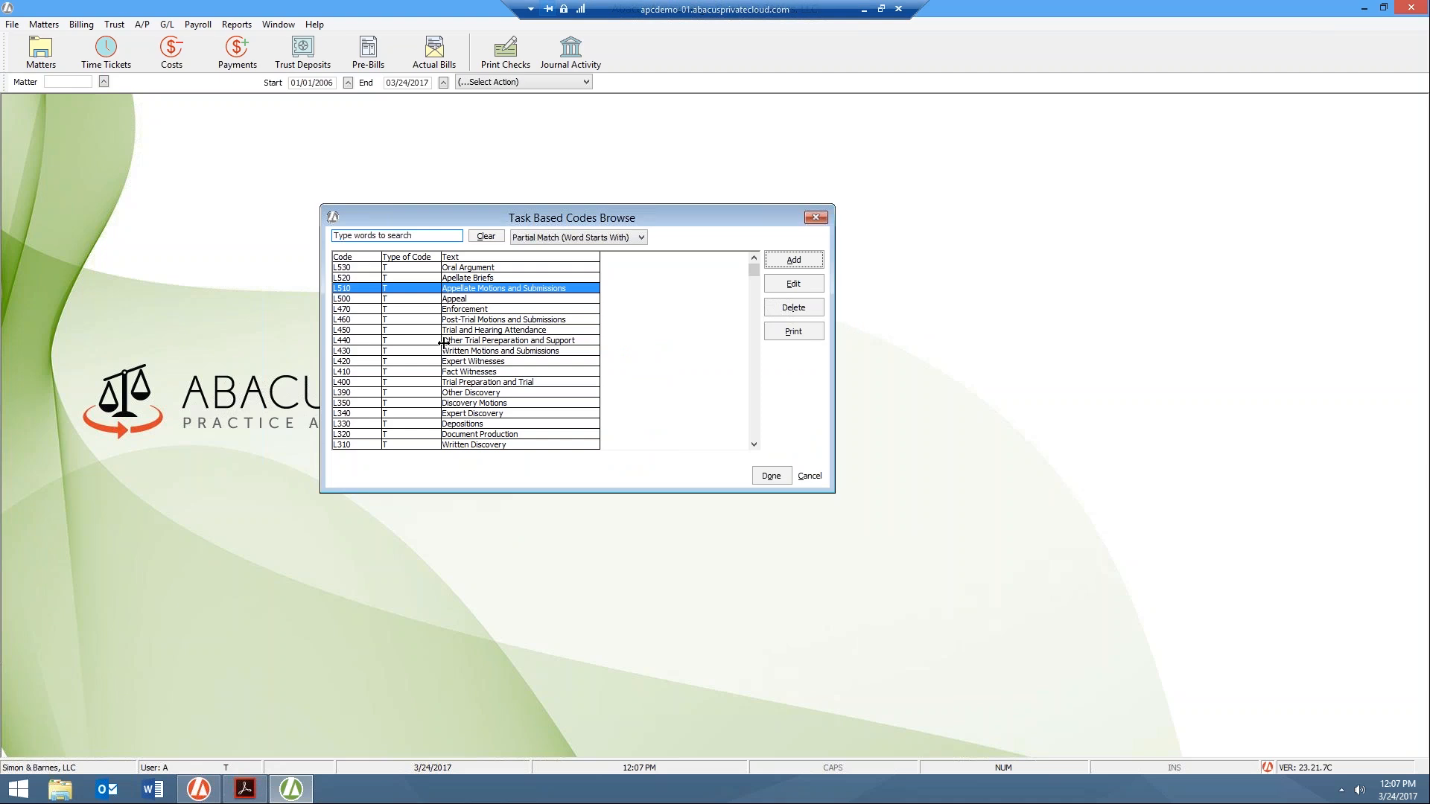
left_click(818, 223)
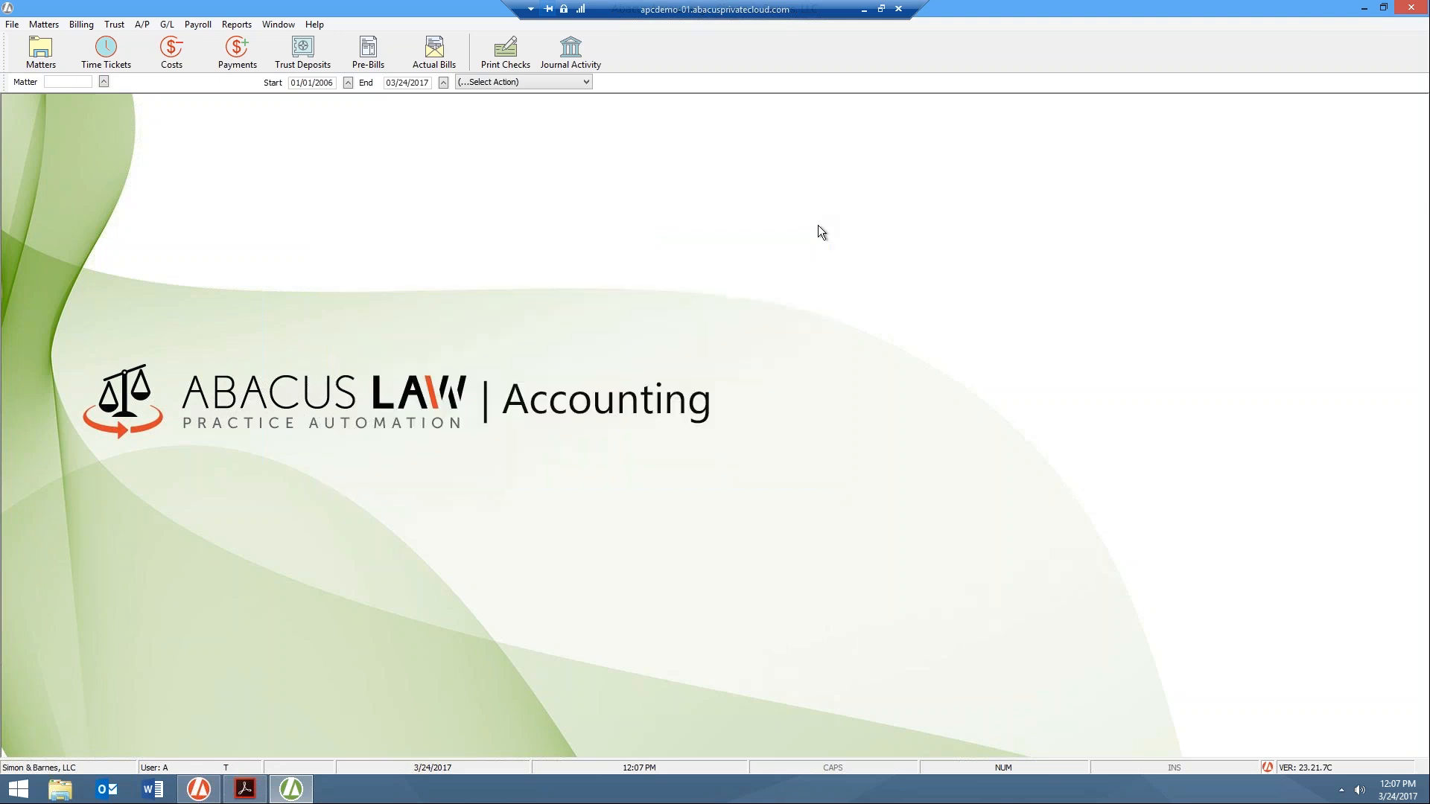
- Look through the activity codes available for a new time ticket, and close the blank ticket without saving
left_click(102, 55)
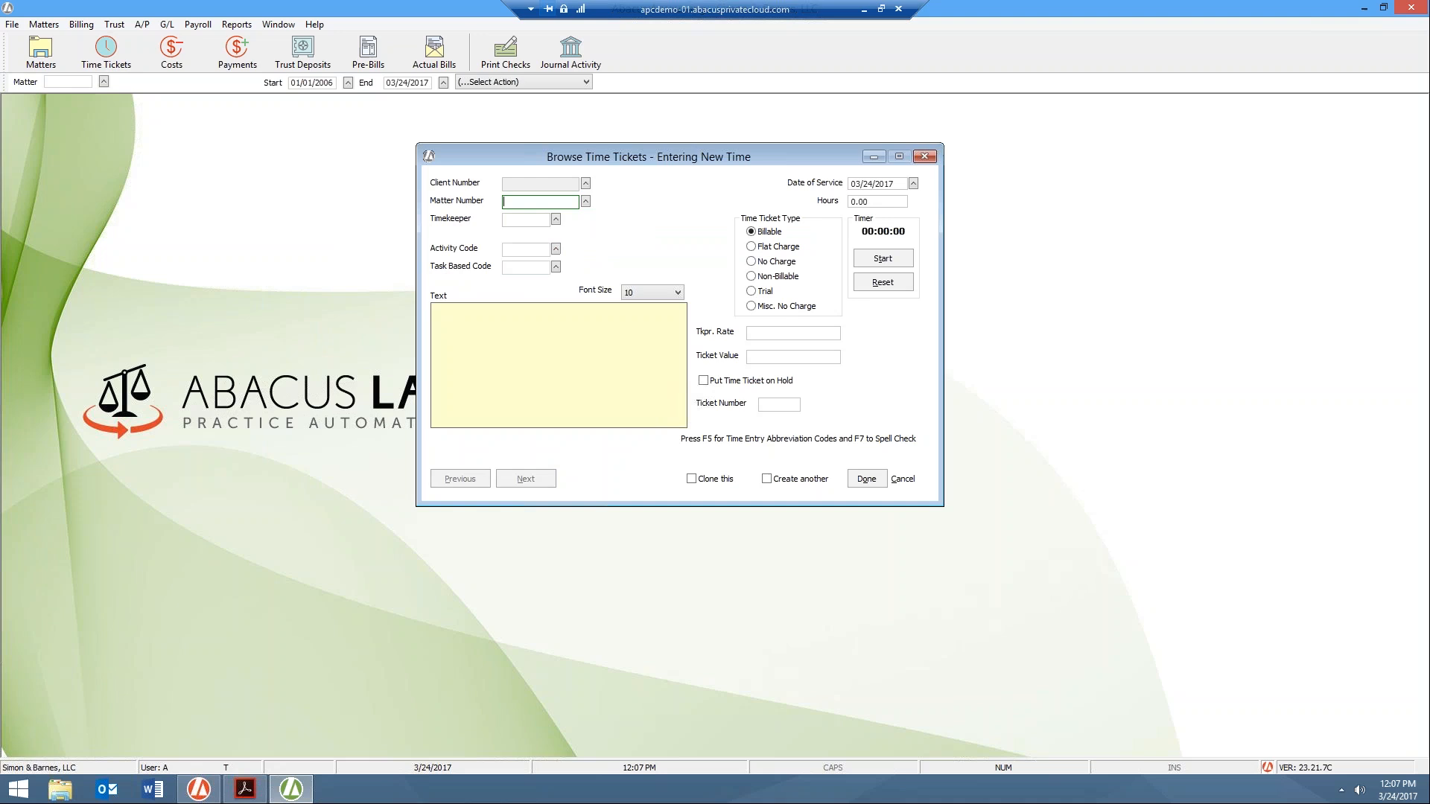
left_click(559, 248)
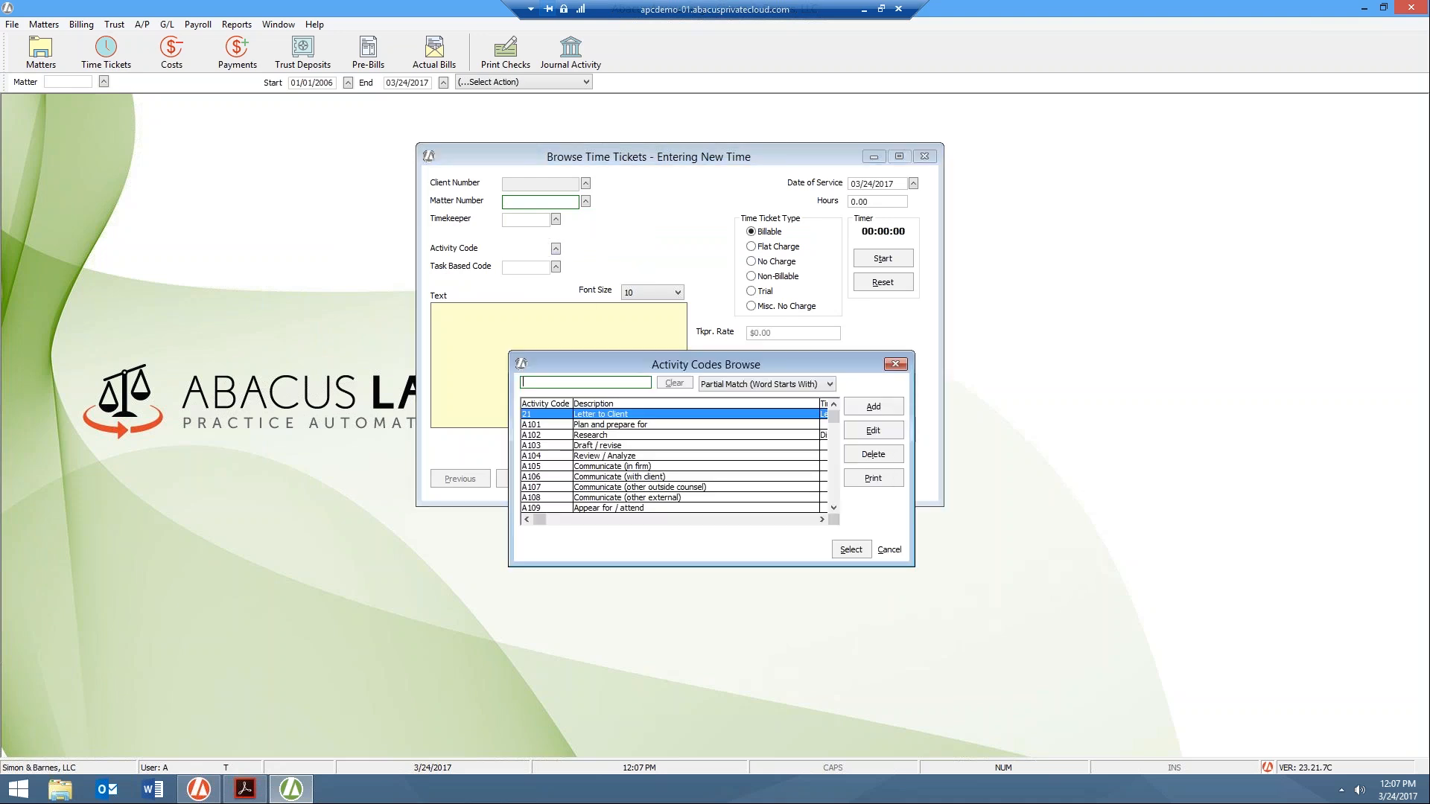
left_click_drag(593, 364, 520, 279)
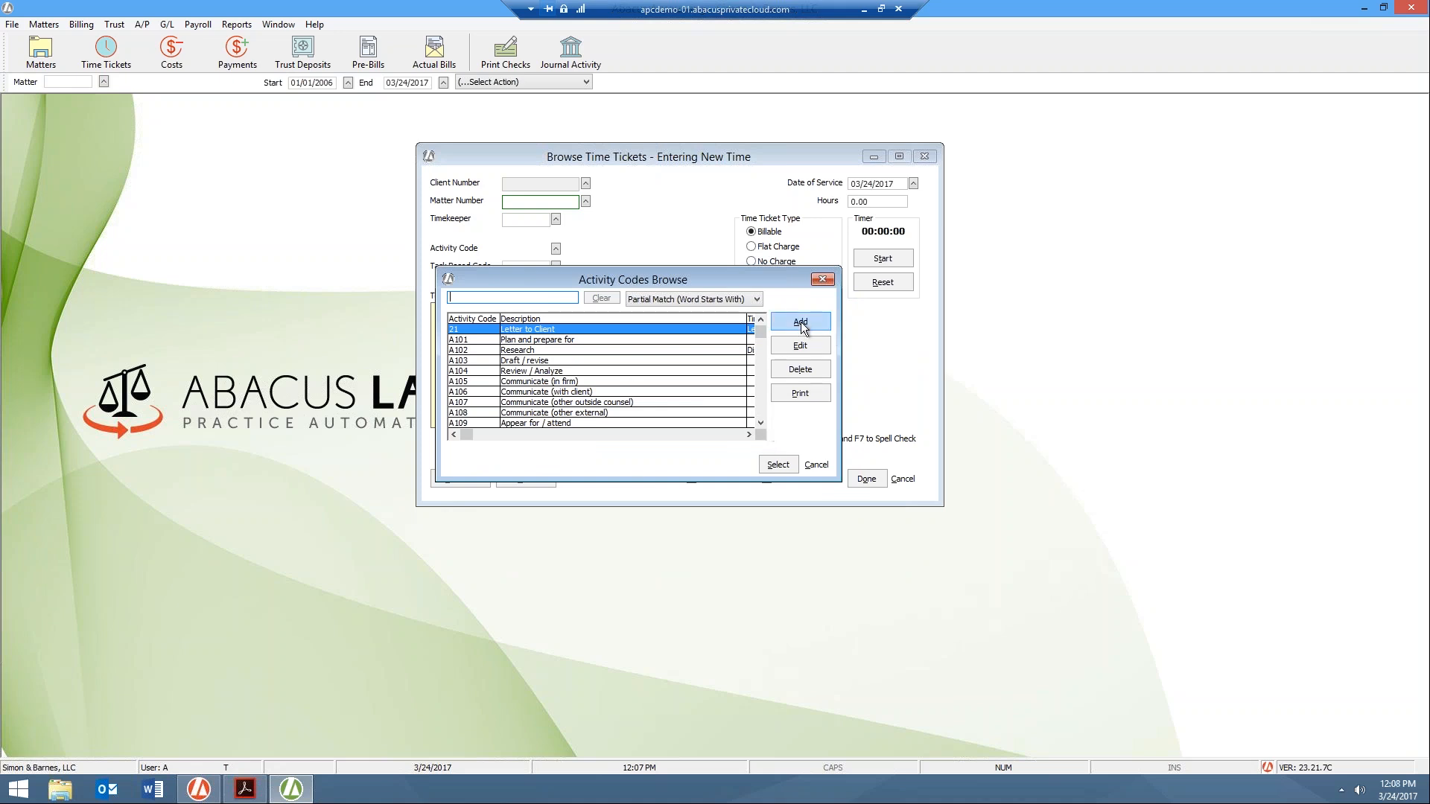
left_click(534, 403)
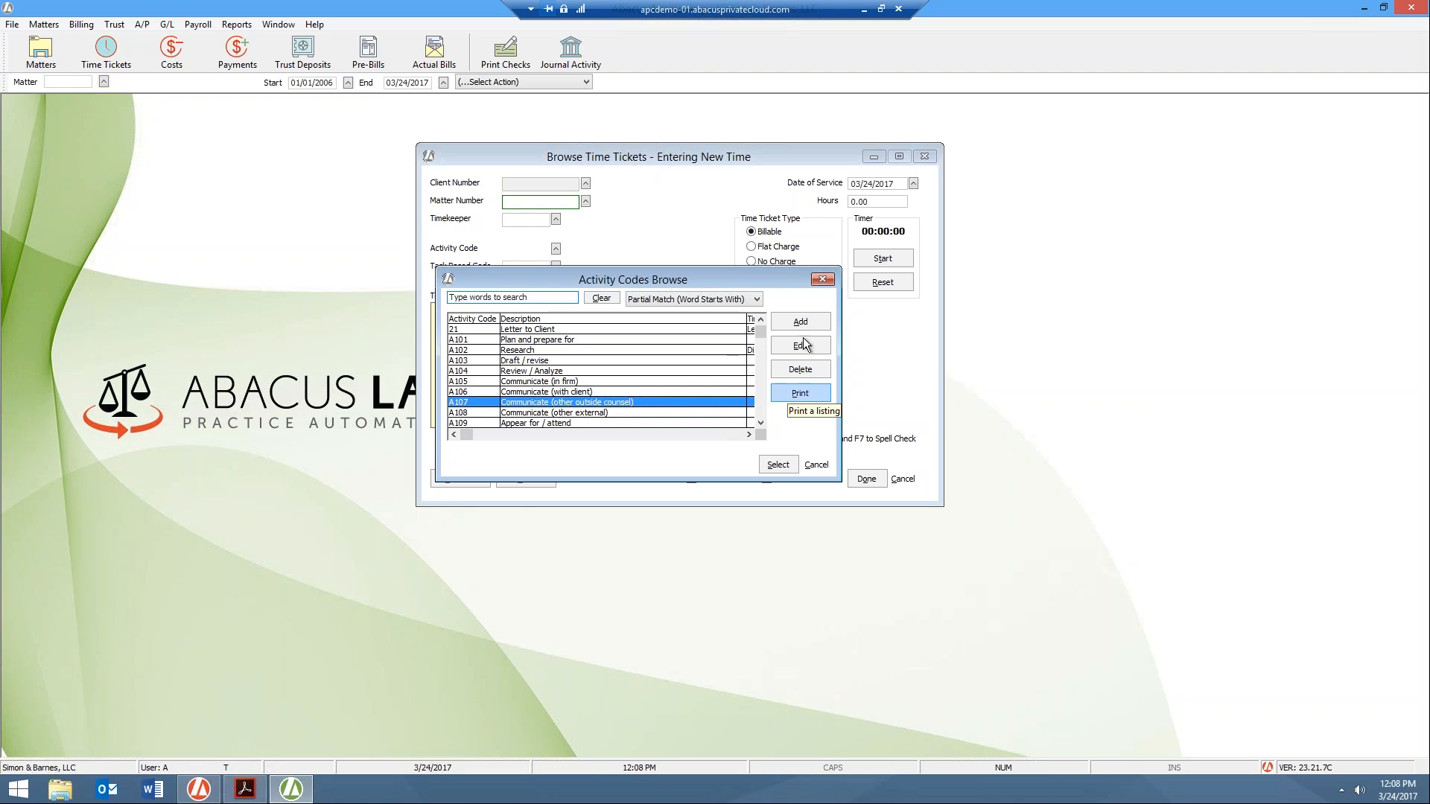
left_click(820, 280)
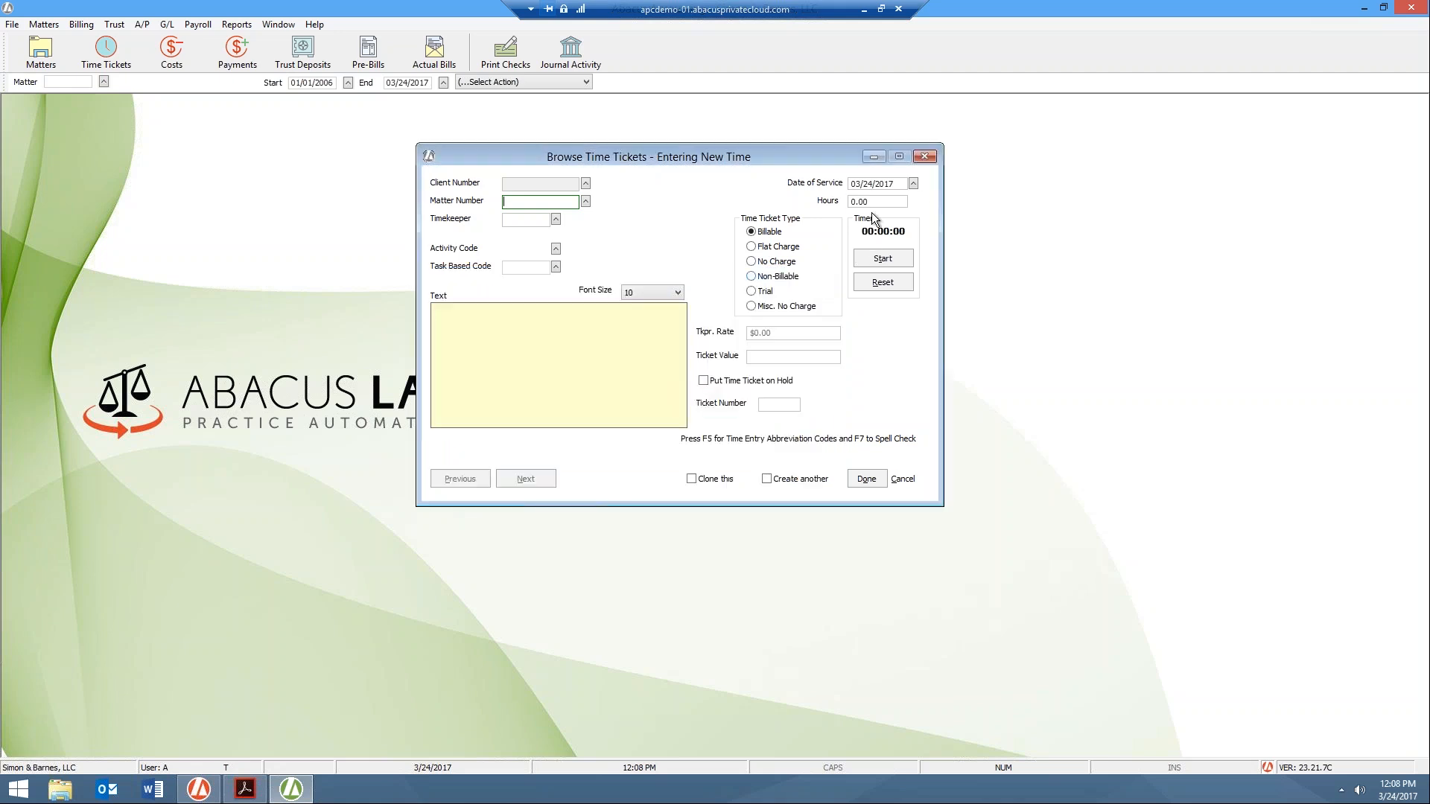
left_click(925, 157)
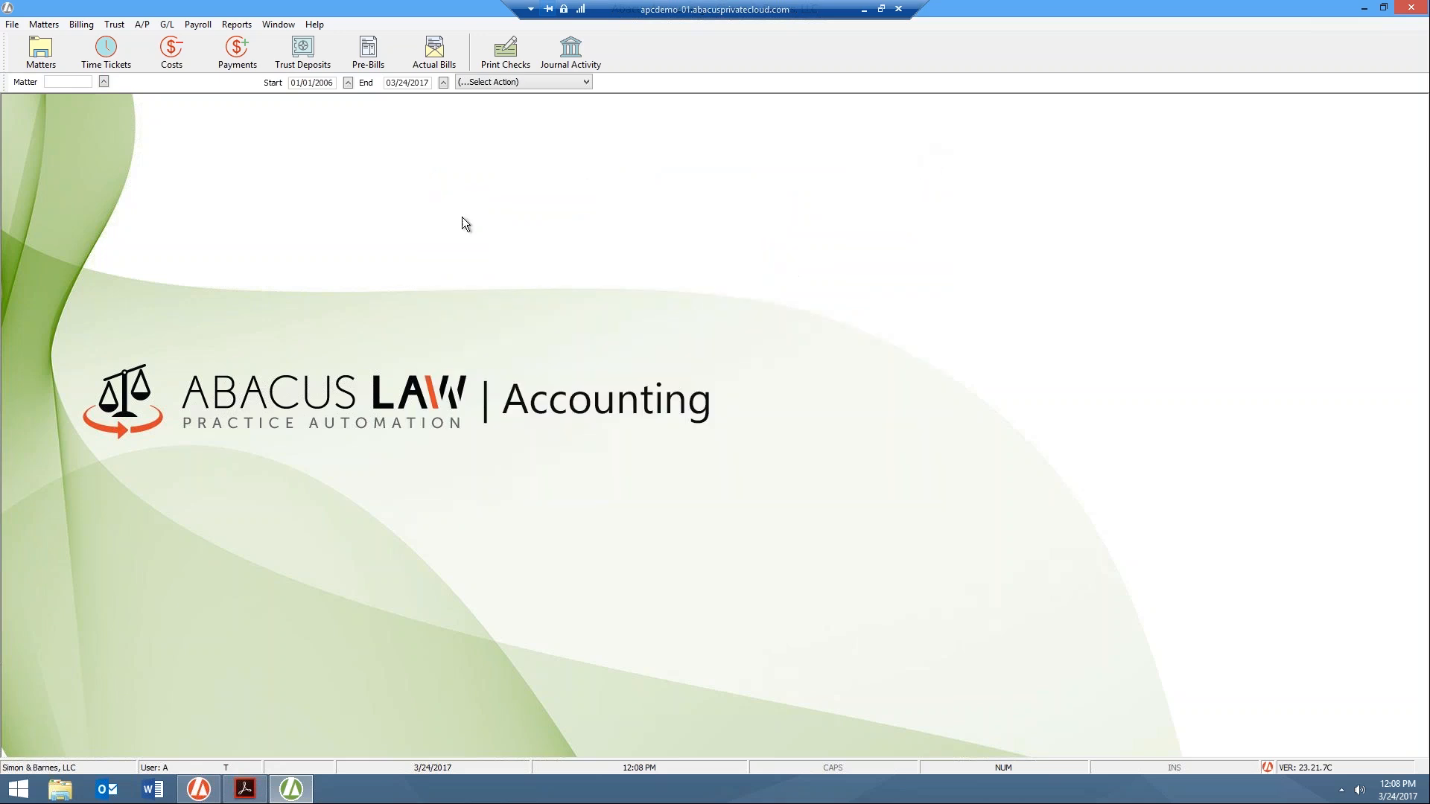
- Look through the billing format codes in the setup options and open the TBB Tasked Based Billing code for editing
left_click(12, 25)
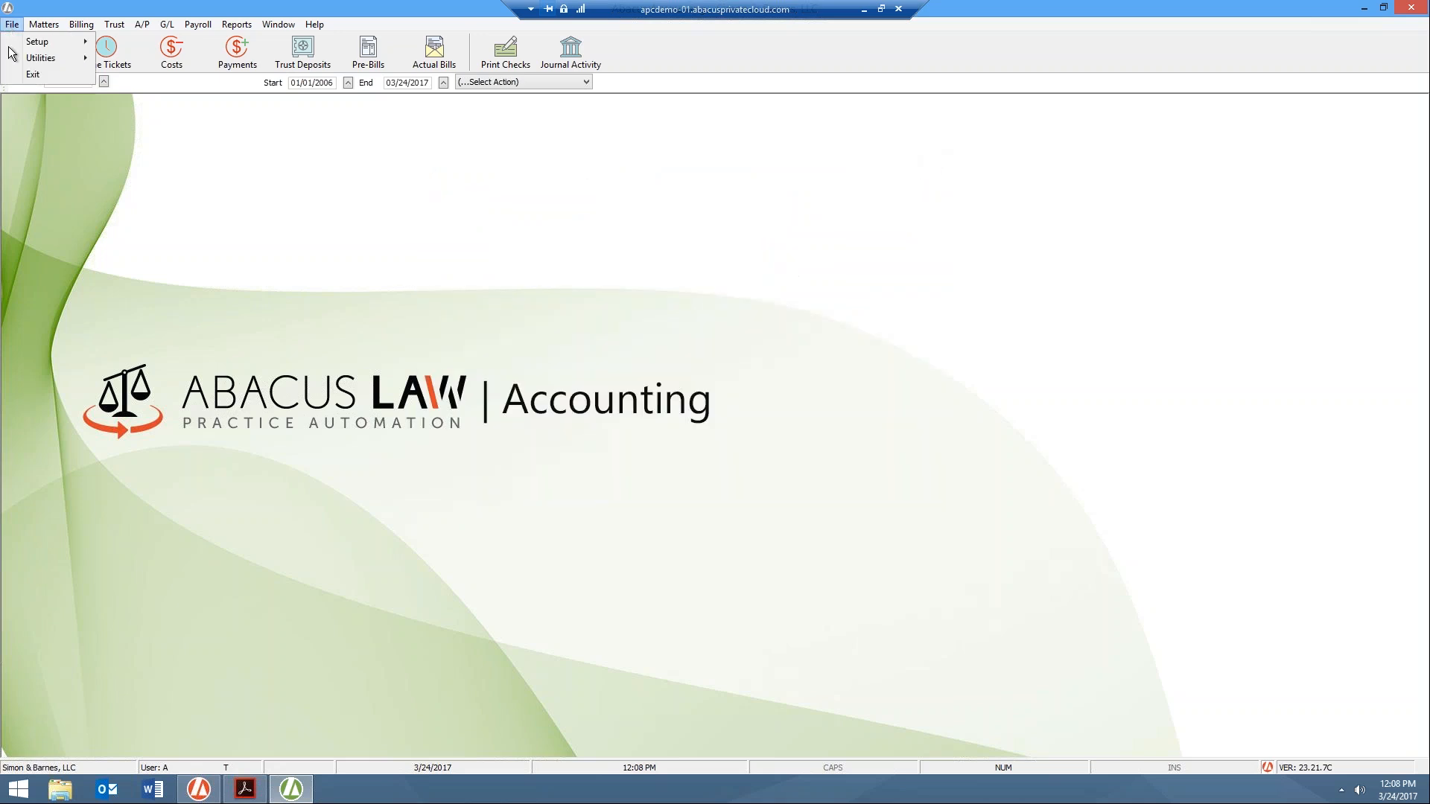
mouse_move(41, 41)
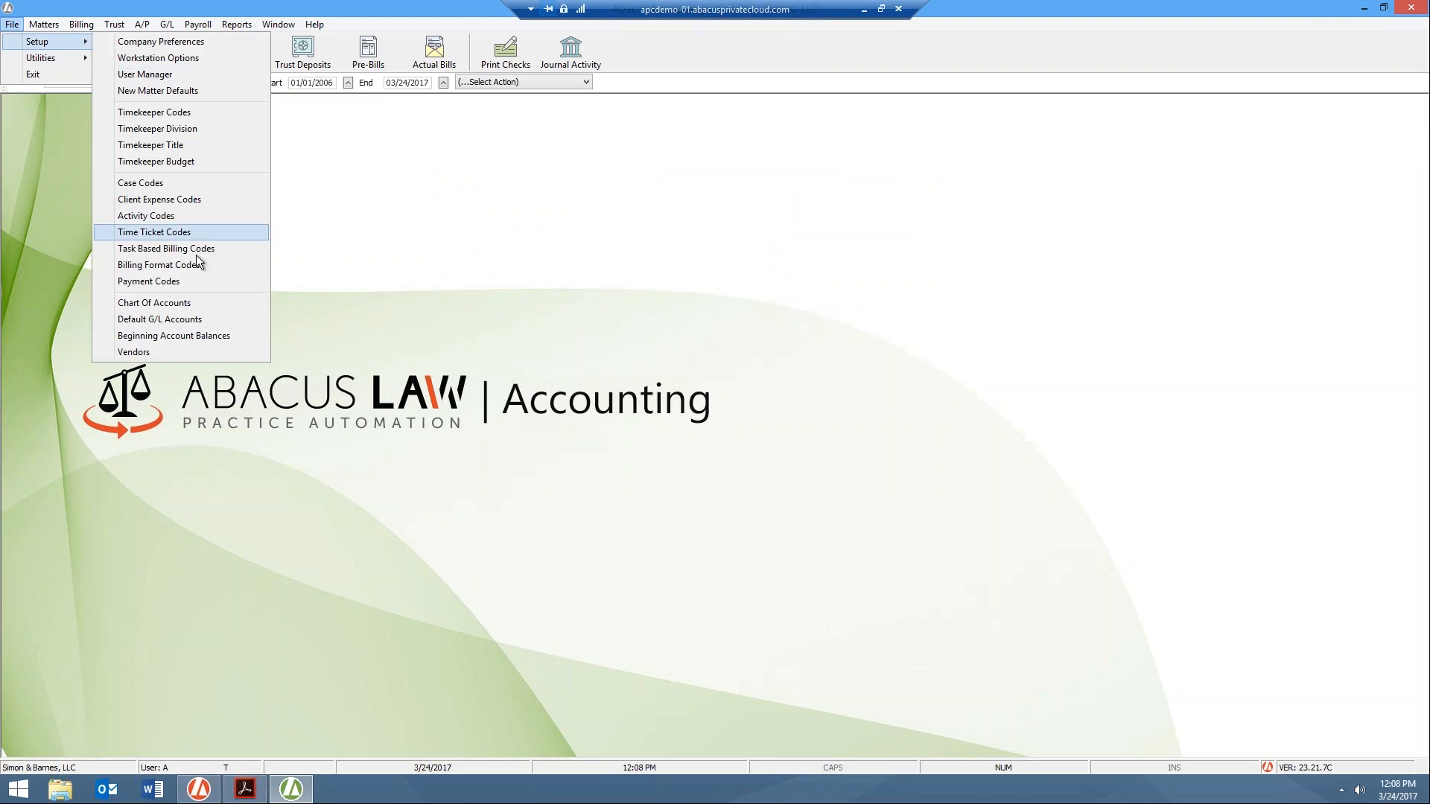
left_click(177, 272)
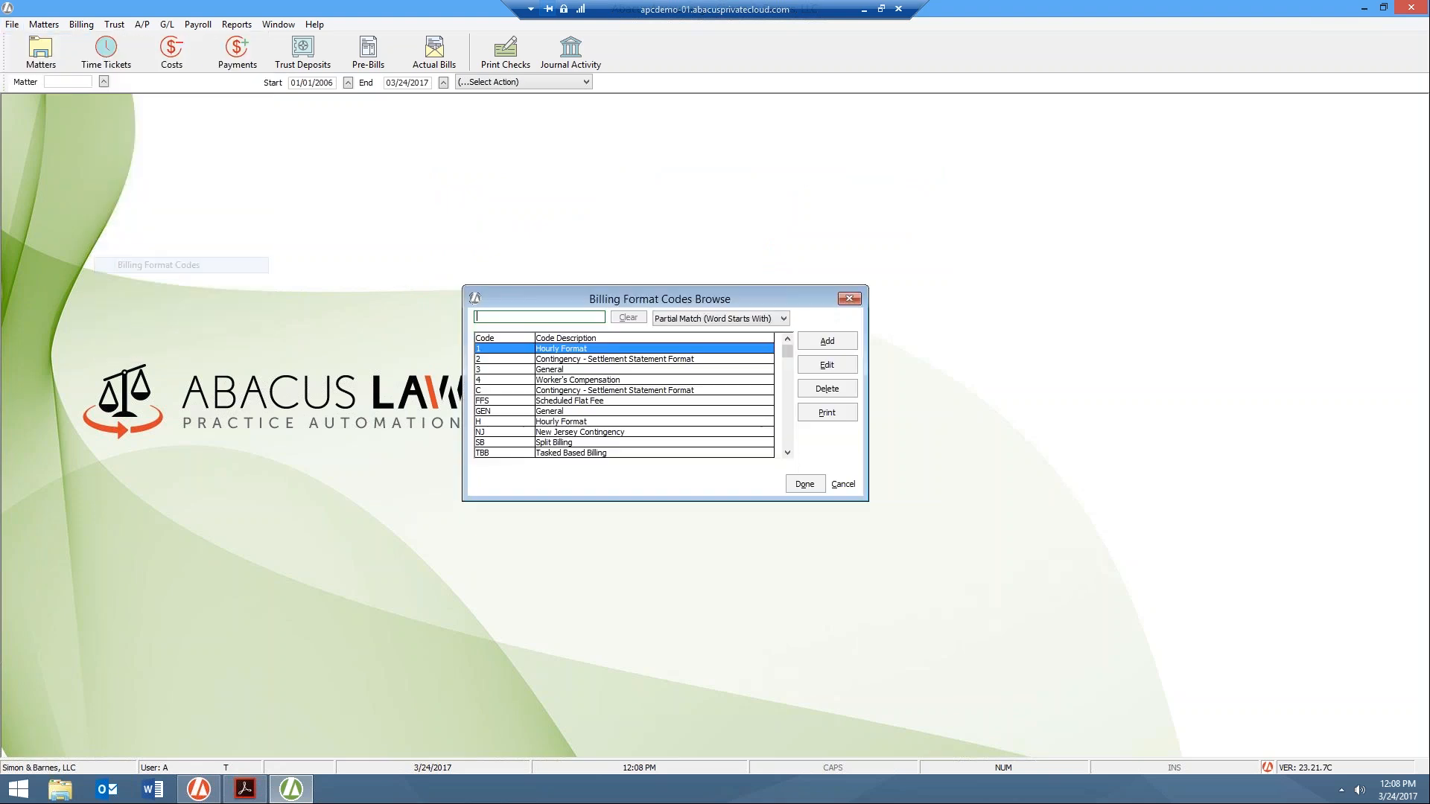
left_click(565, 453)
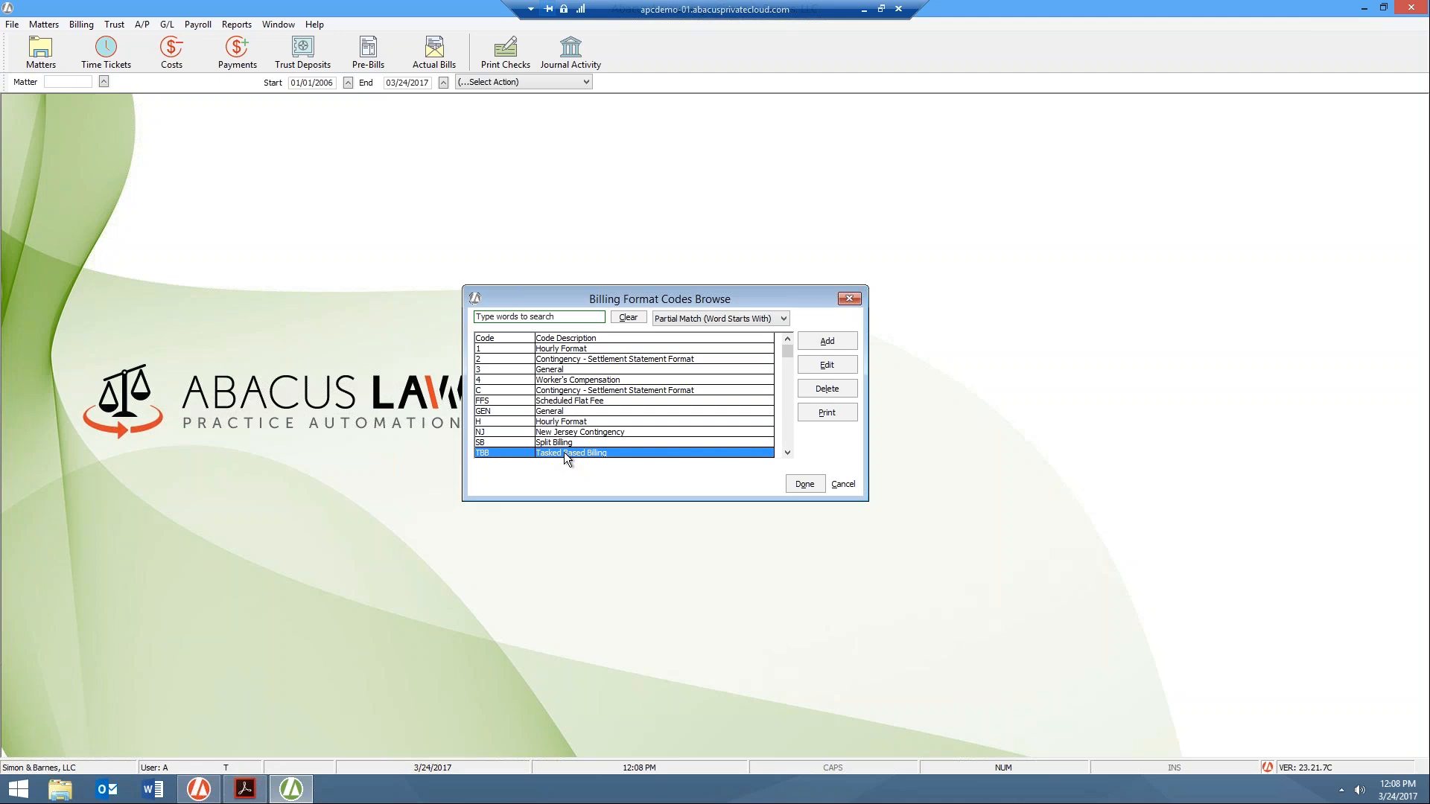
left_click(563, 351)
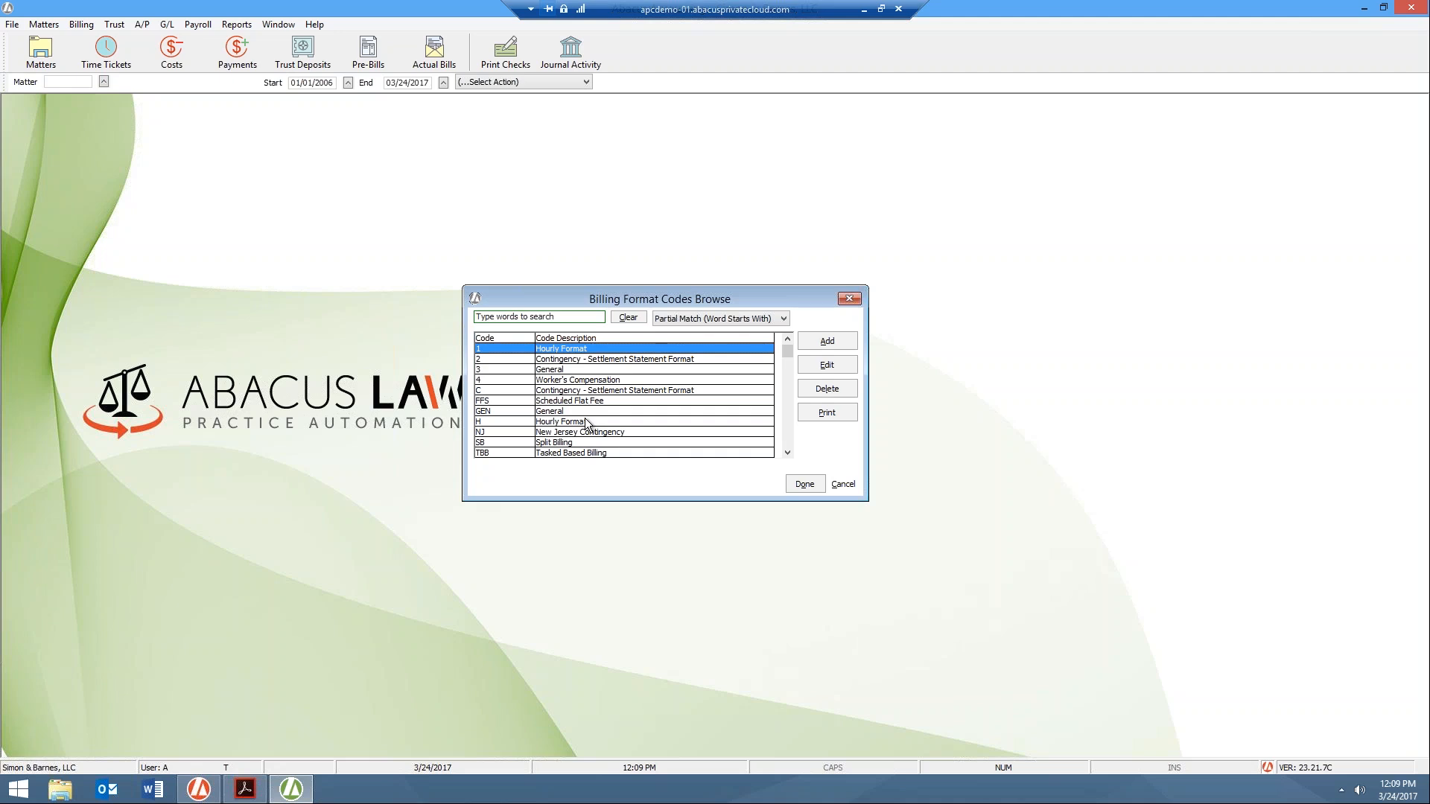
left_click(571, 454)
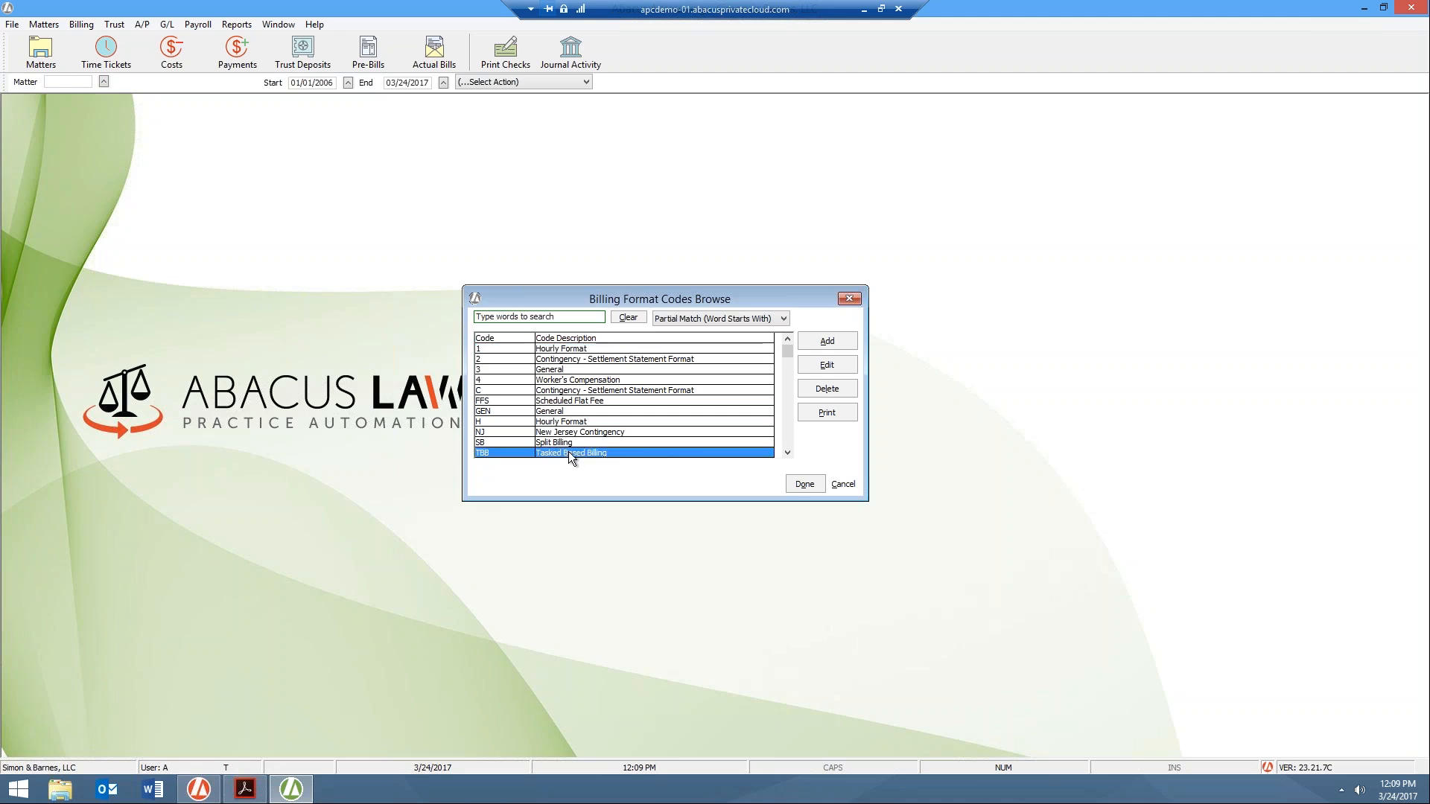
left_click(826, 365)
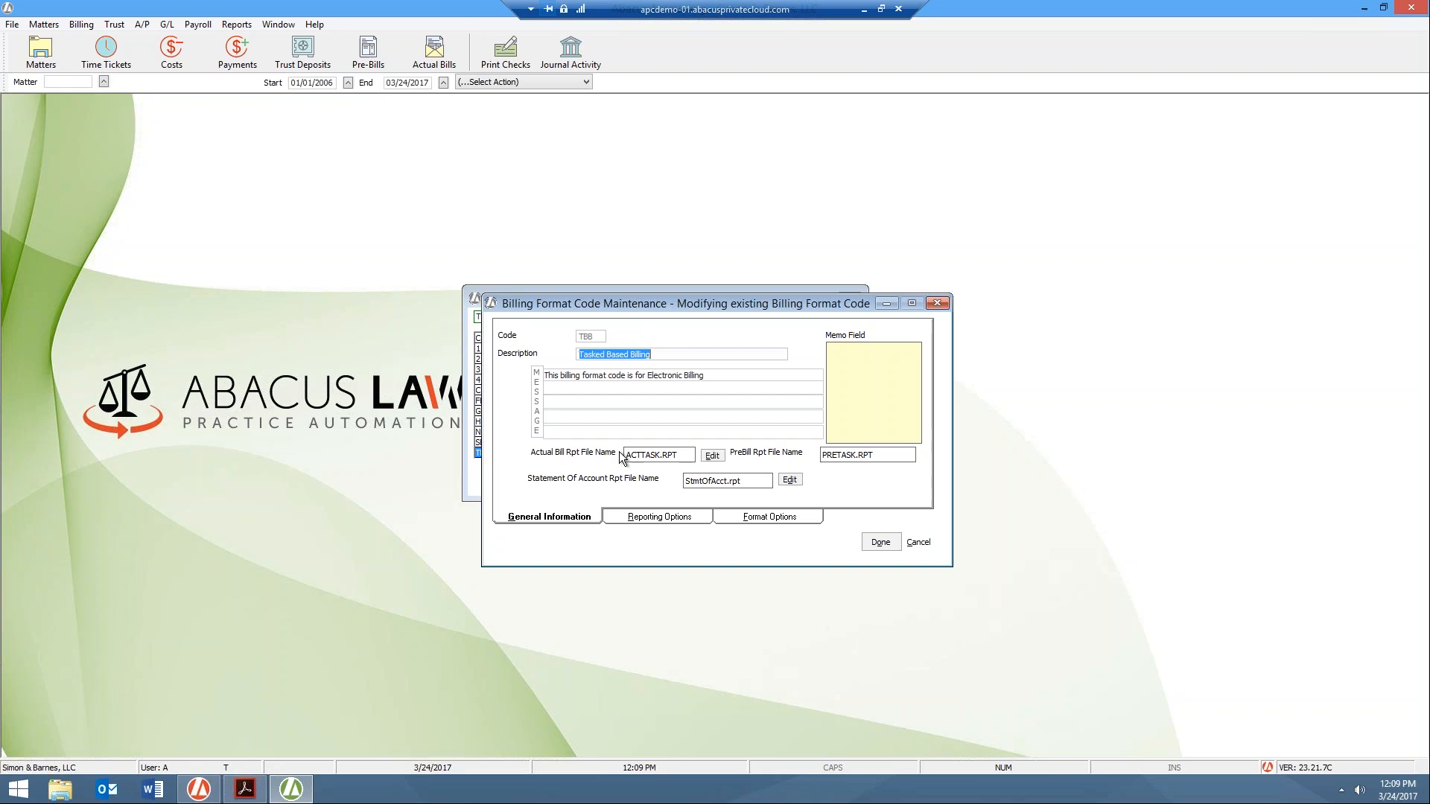
- Examine the ACTTASK.RPT actual bill layout in the report editor, including the telephone text object's editing options, and close it unsaved
left_click(575, 387)
left_click(713, 455)
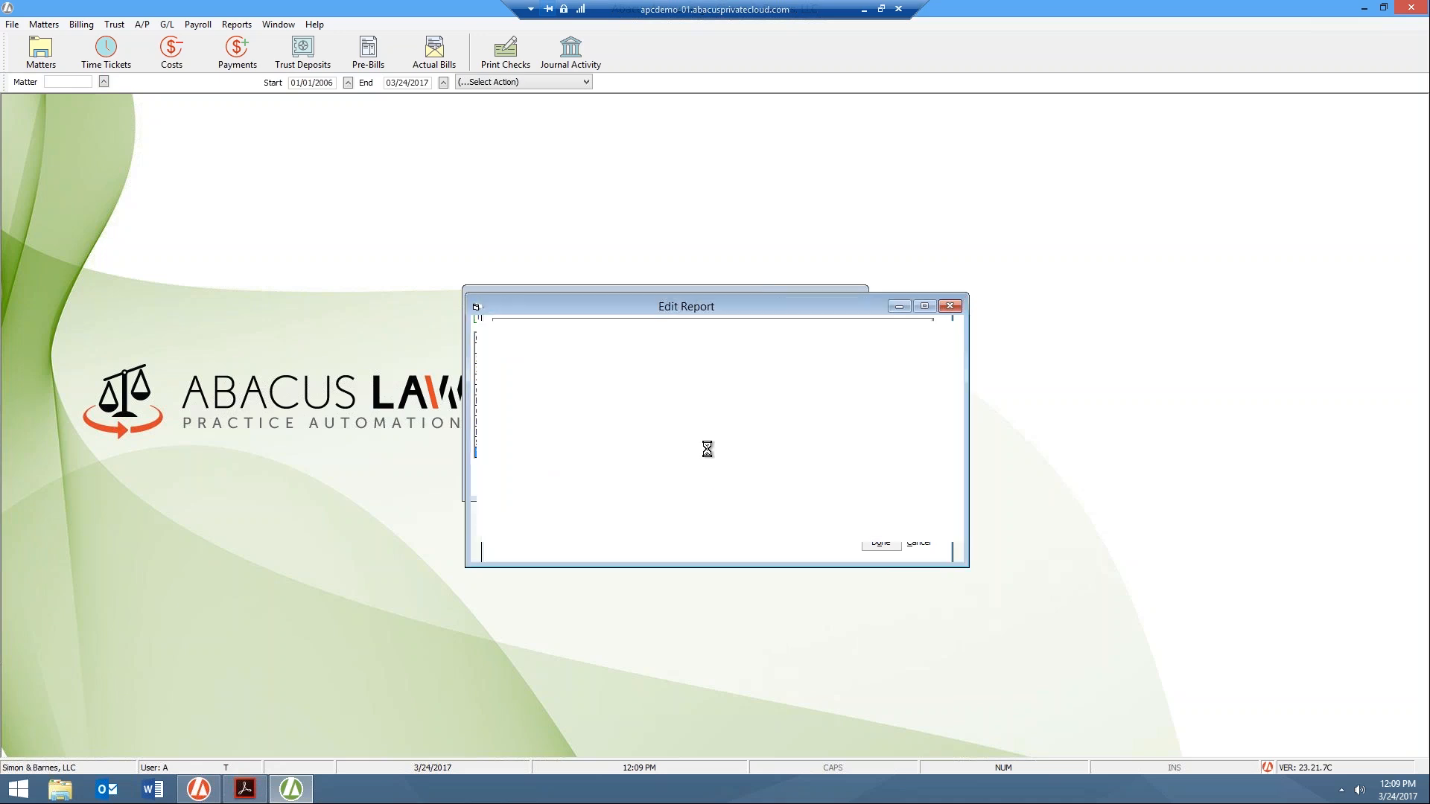
left_click_drag(683, 313, 533, 217)
left_click_drag(816, 469, 1013, 565)
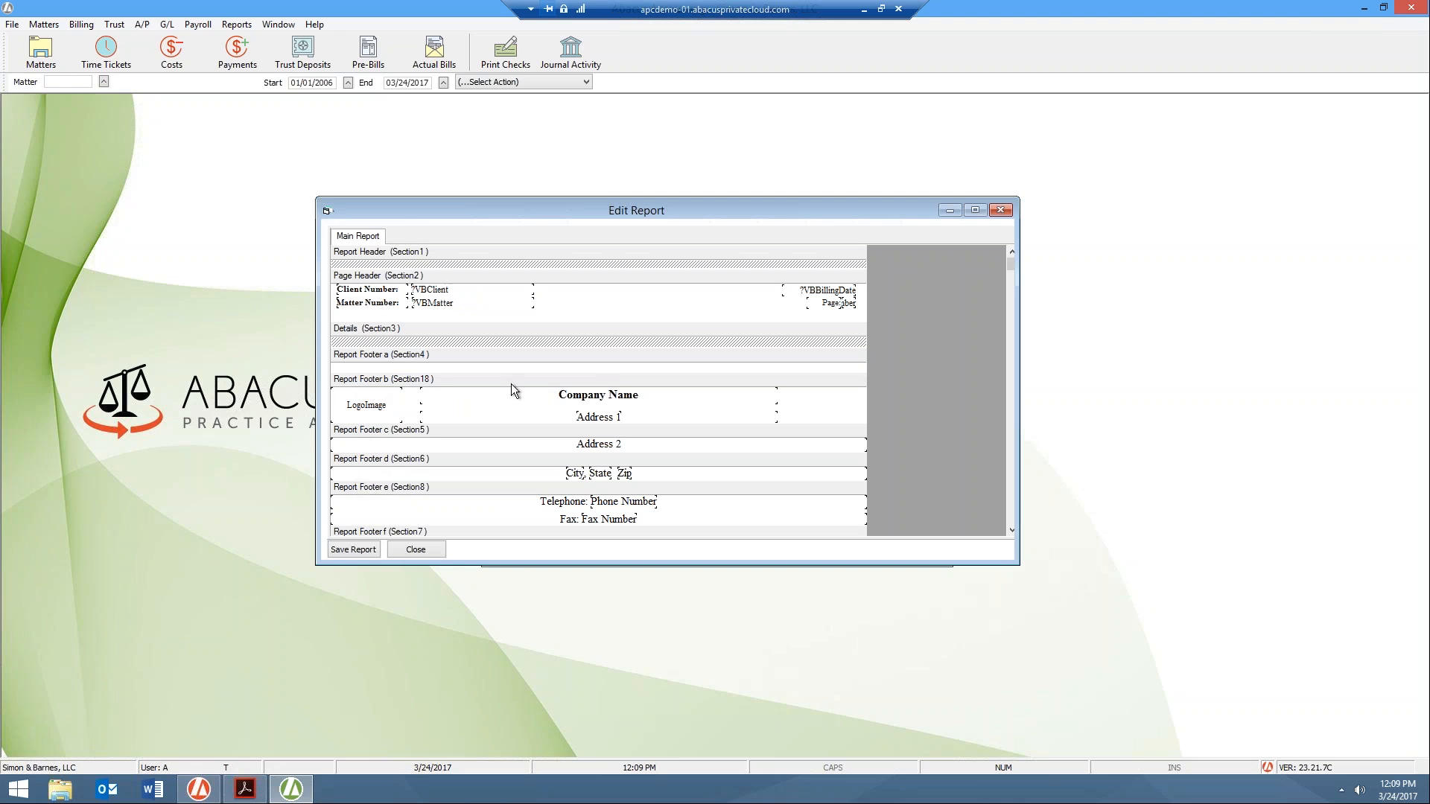
left_click(373, 488)
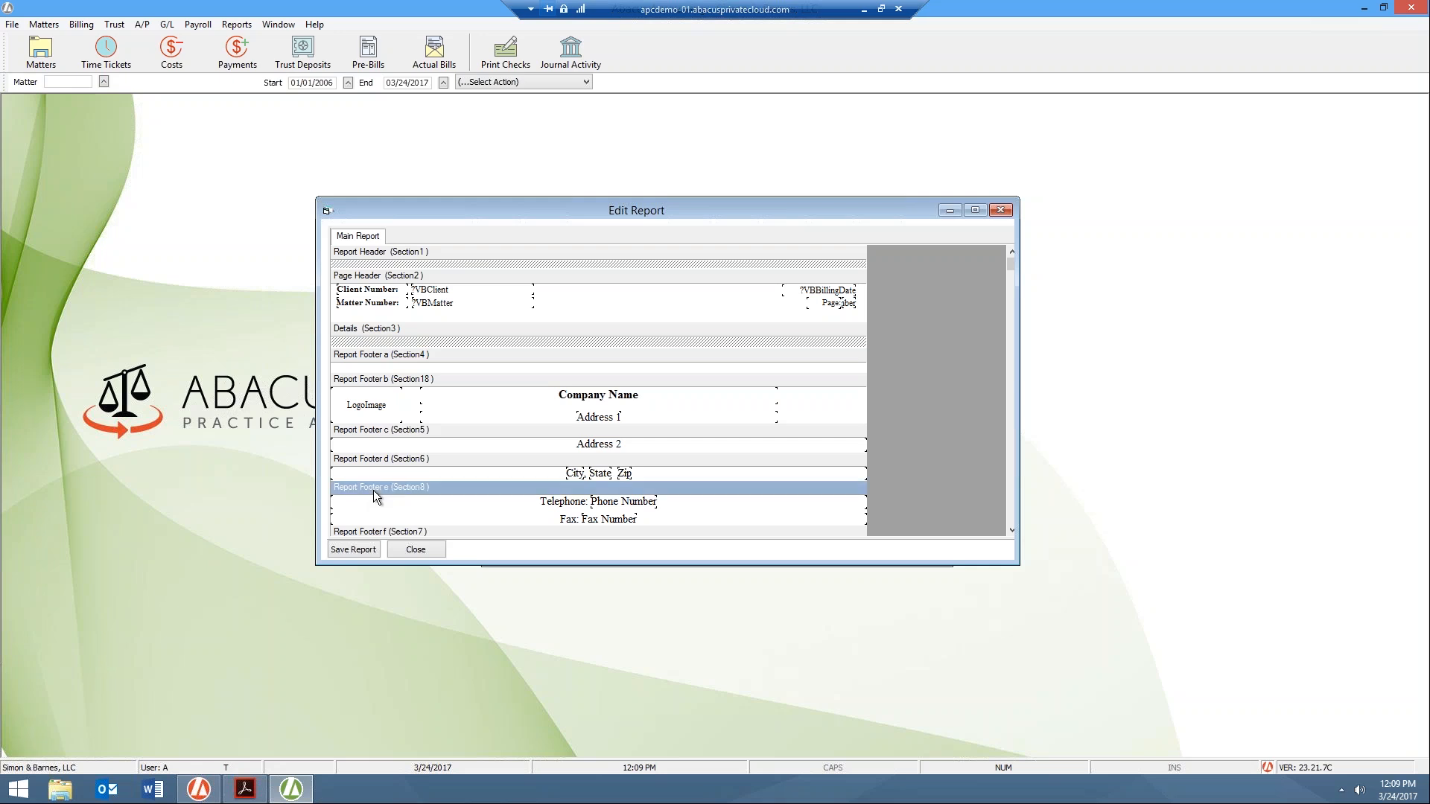
right_click(609, 508)
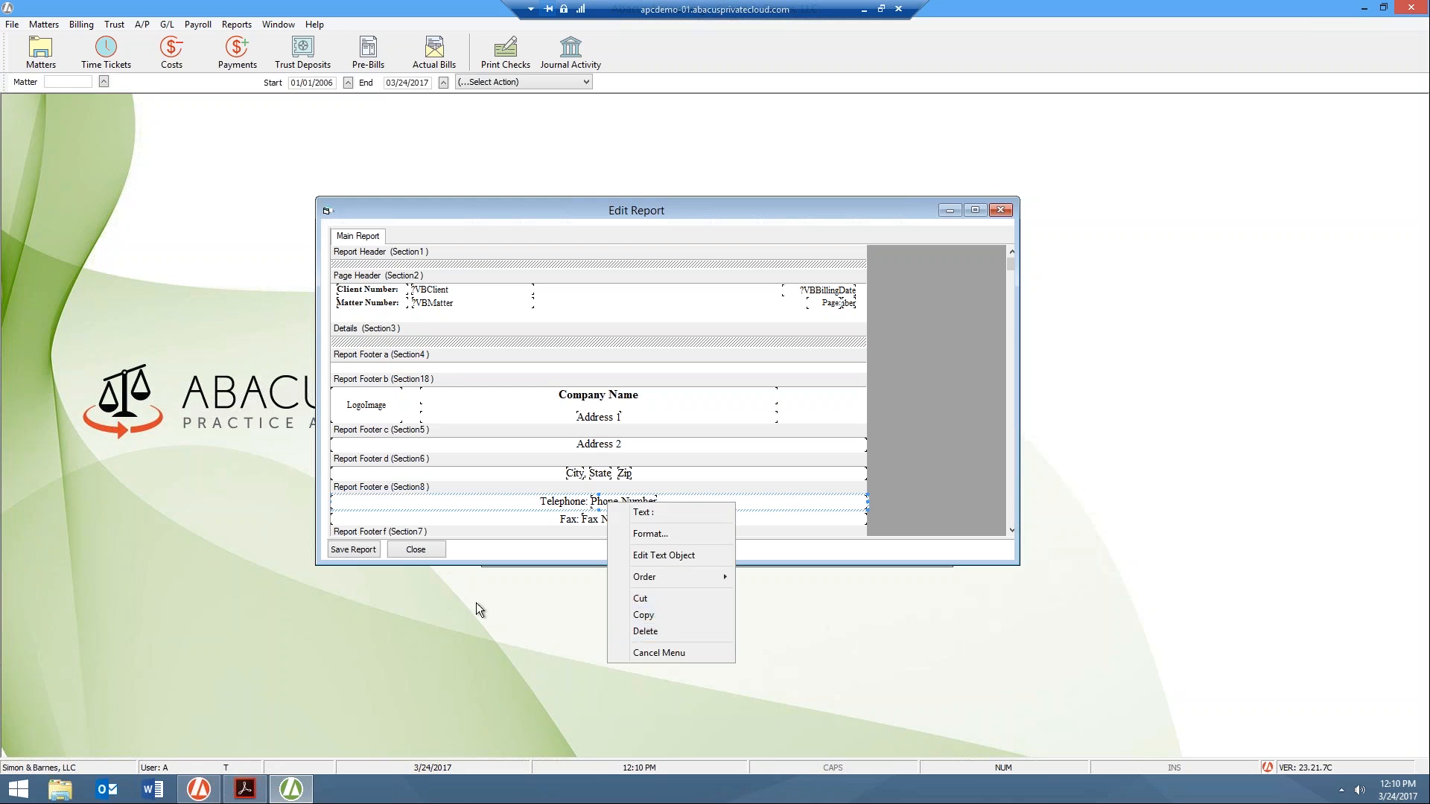
left_click(1013, 210)
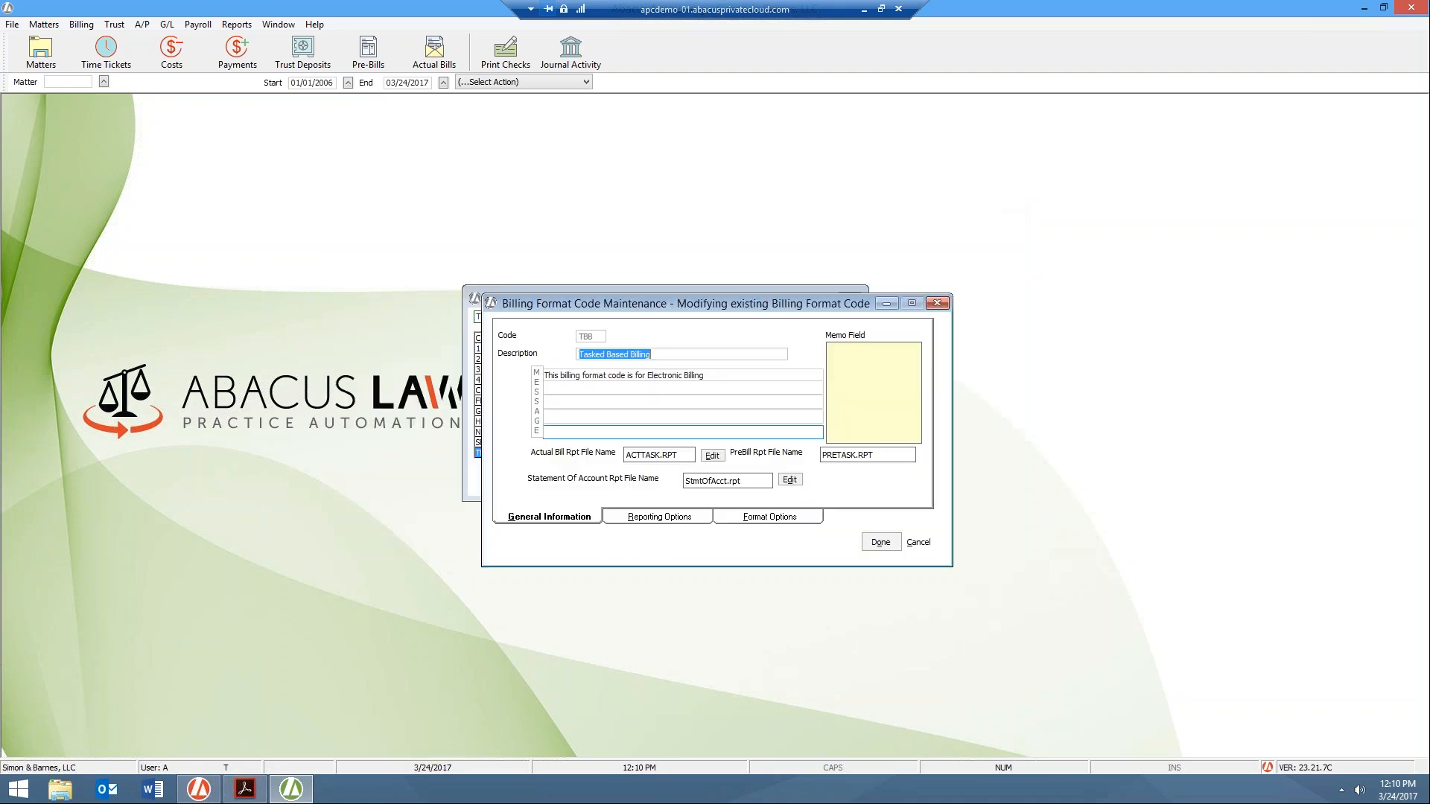
- Review the reporting options and format options of the Tasked Based Billing code, and close the billing format codes
left_click(658, 516)
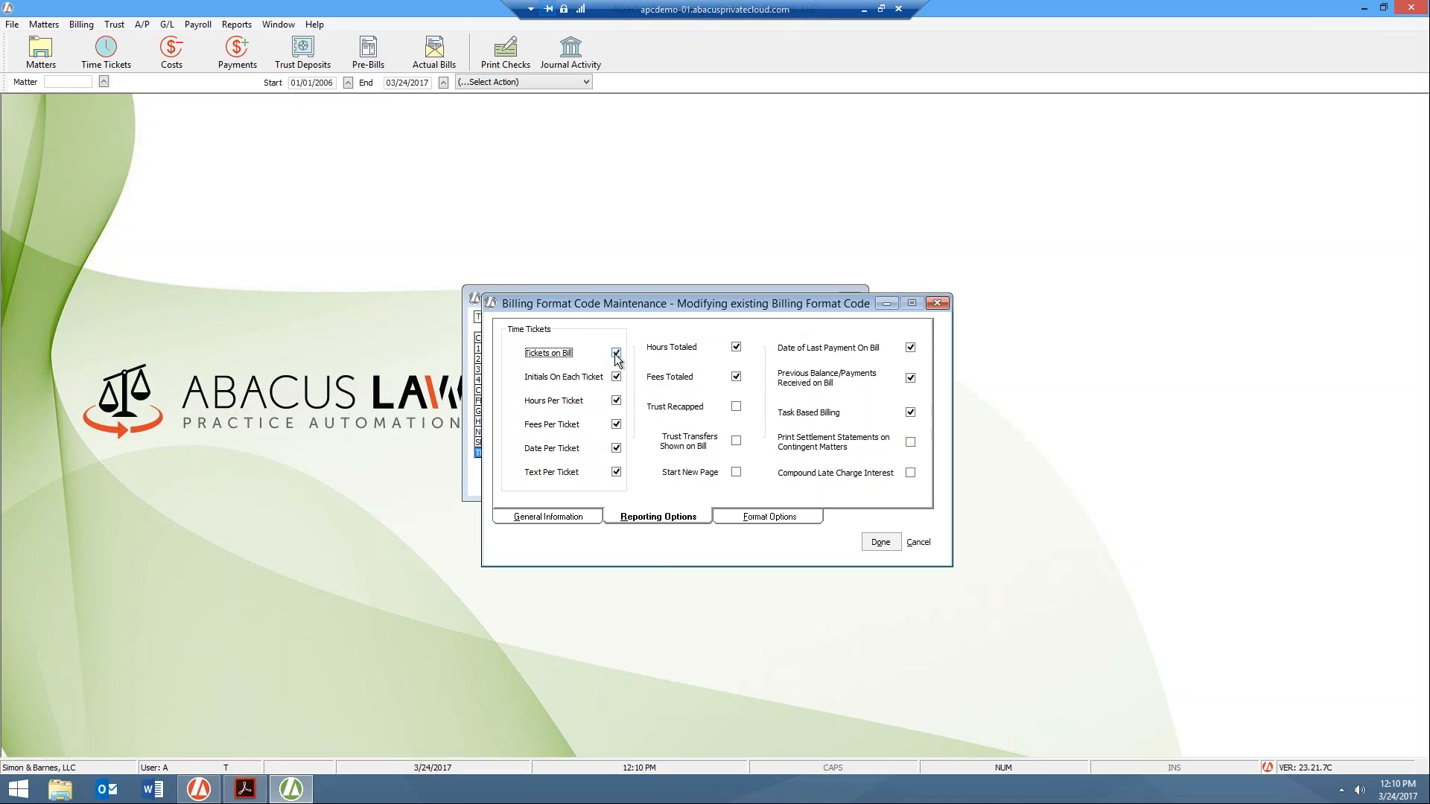
left_click(751, 515)
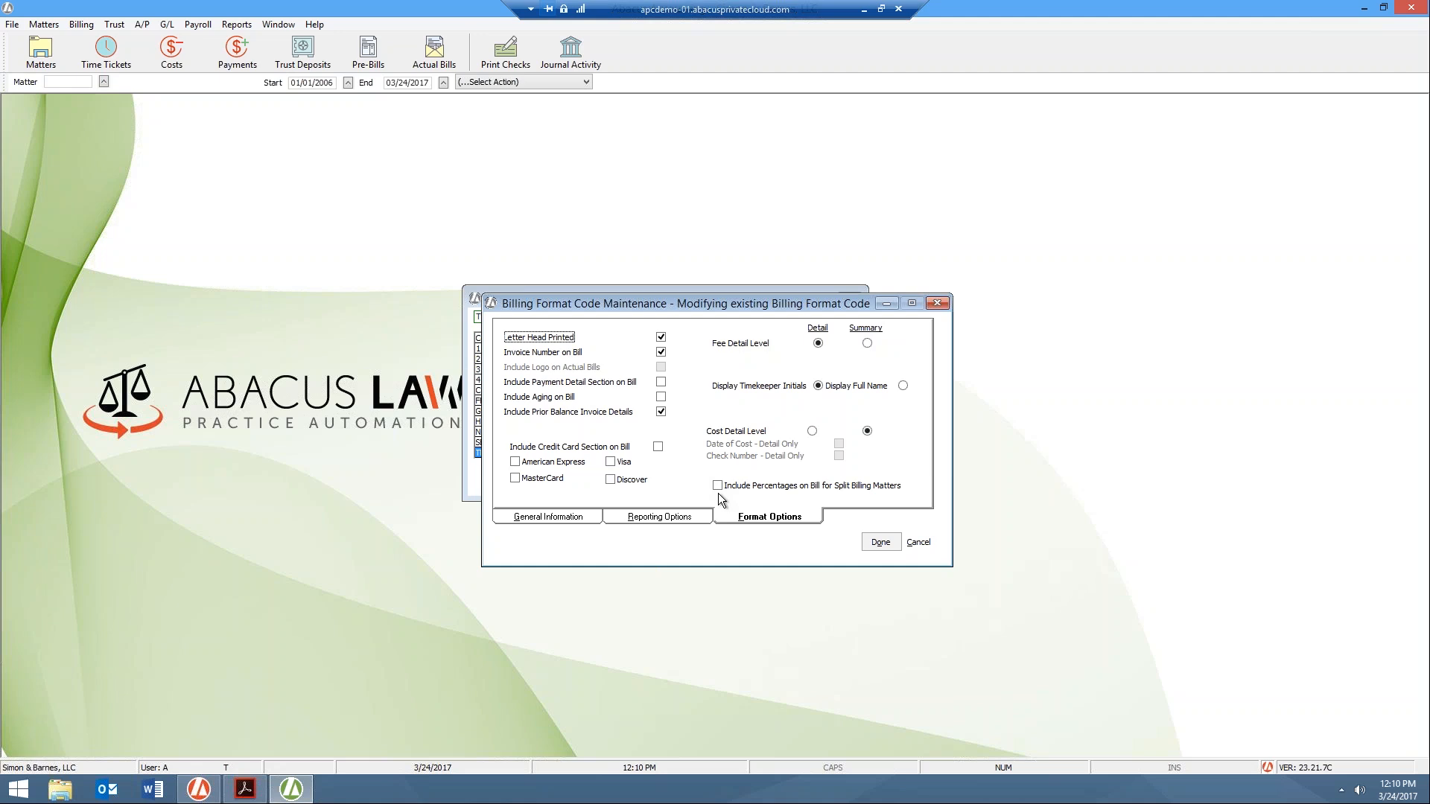
left_click(627, 516)
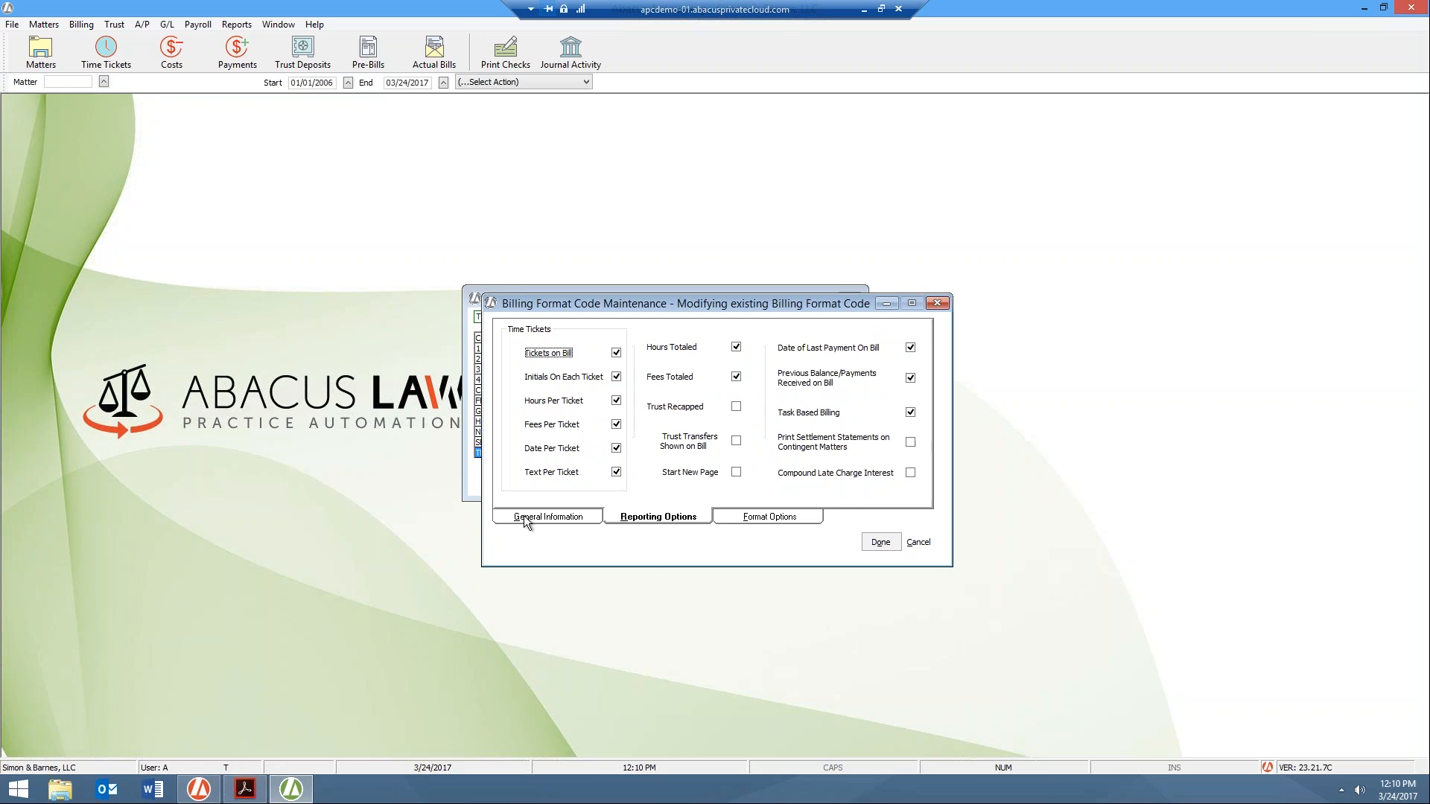
left_click(937, 303)
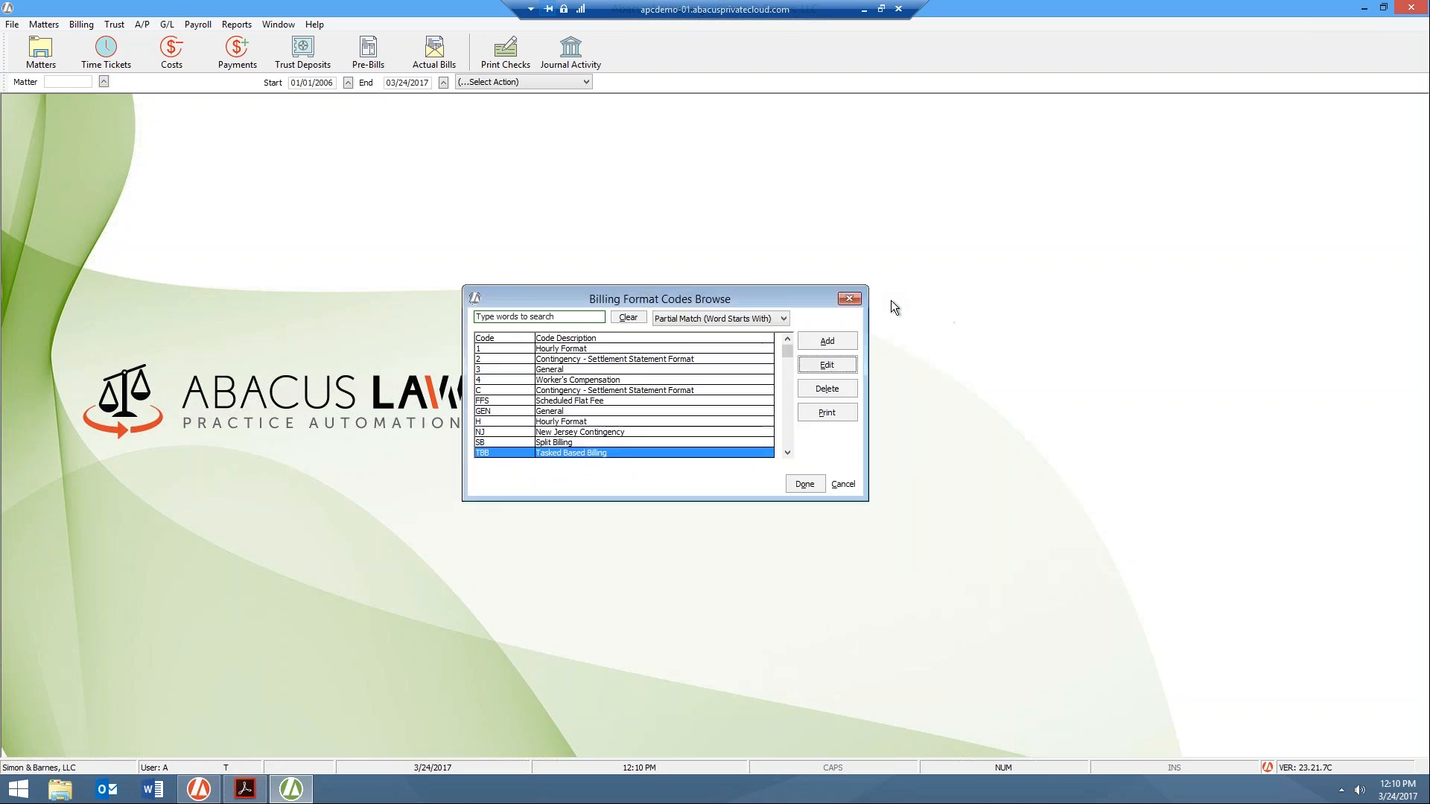
left_click(849, 300)
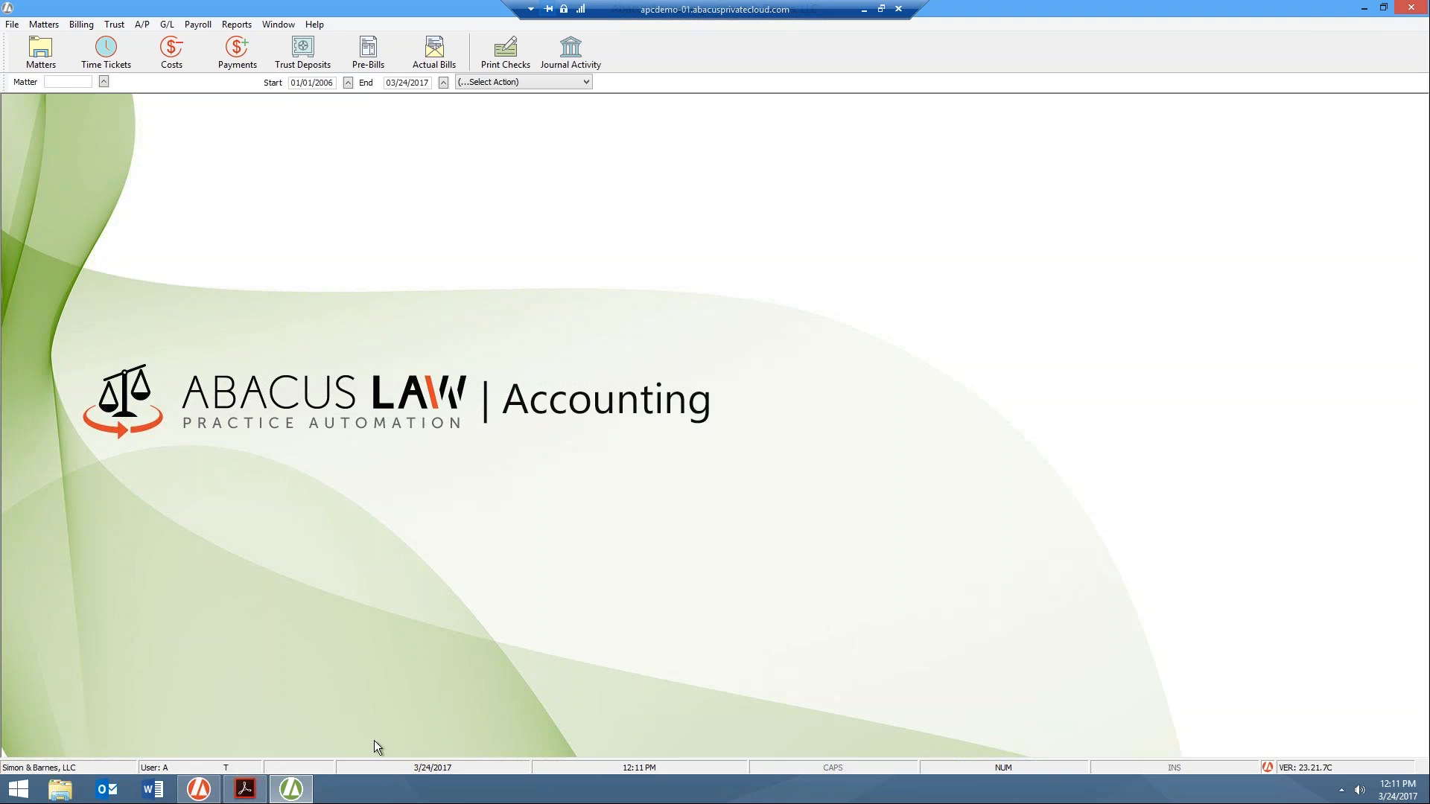
- Switch to Invoice Sample.pdf in Adobe Acrobat, re-examine the task code fee groups on page 2, and return to Abacus Accounting
left_click(245, 788)
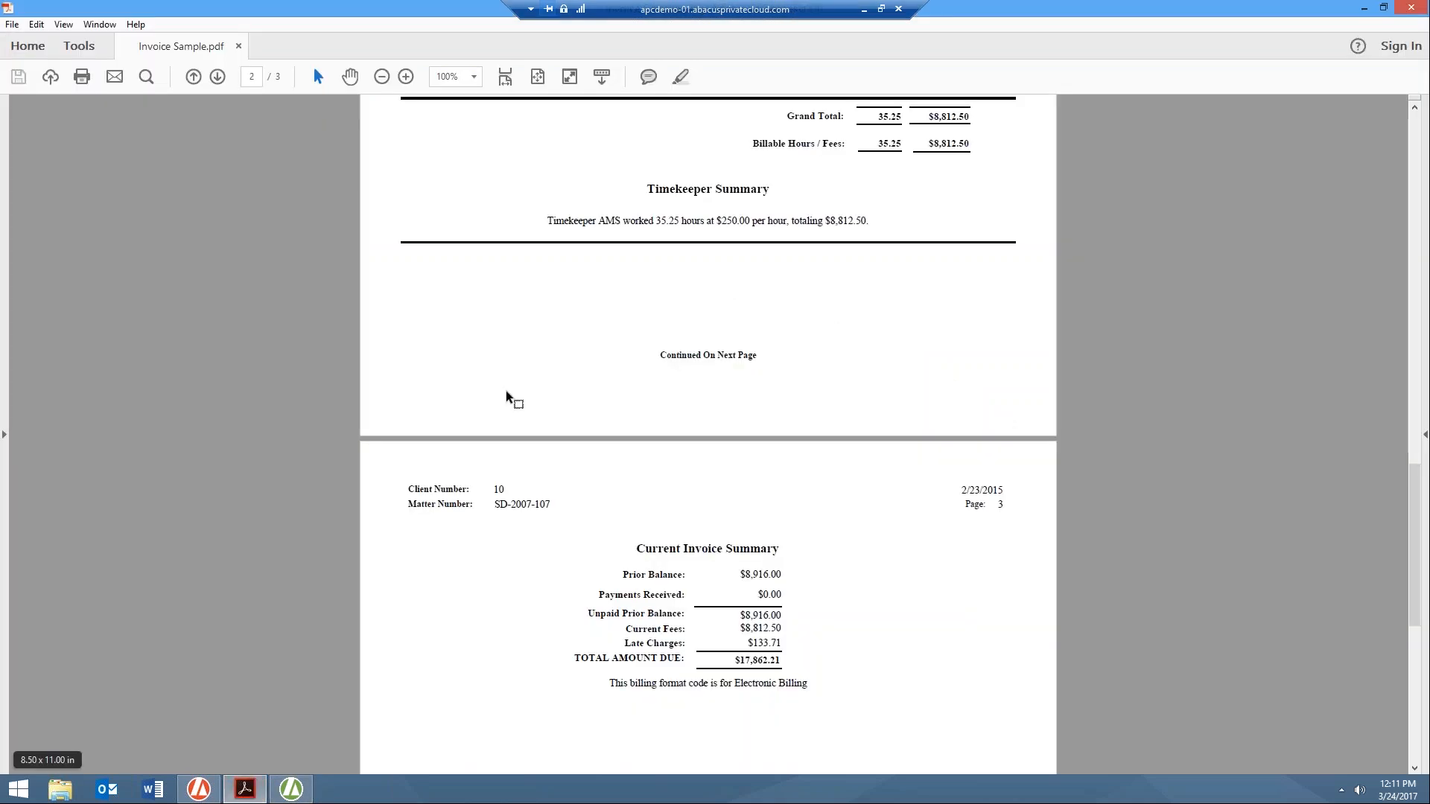
scroll(507, 394, "up", 12)
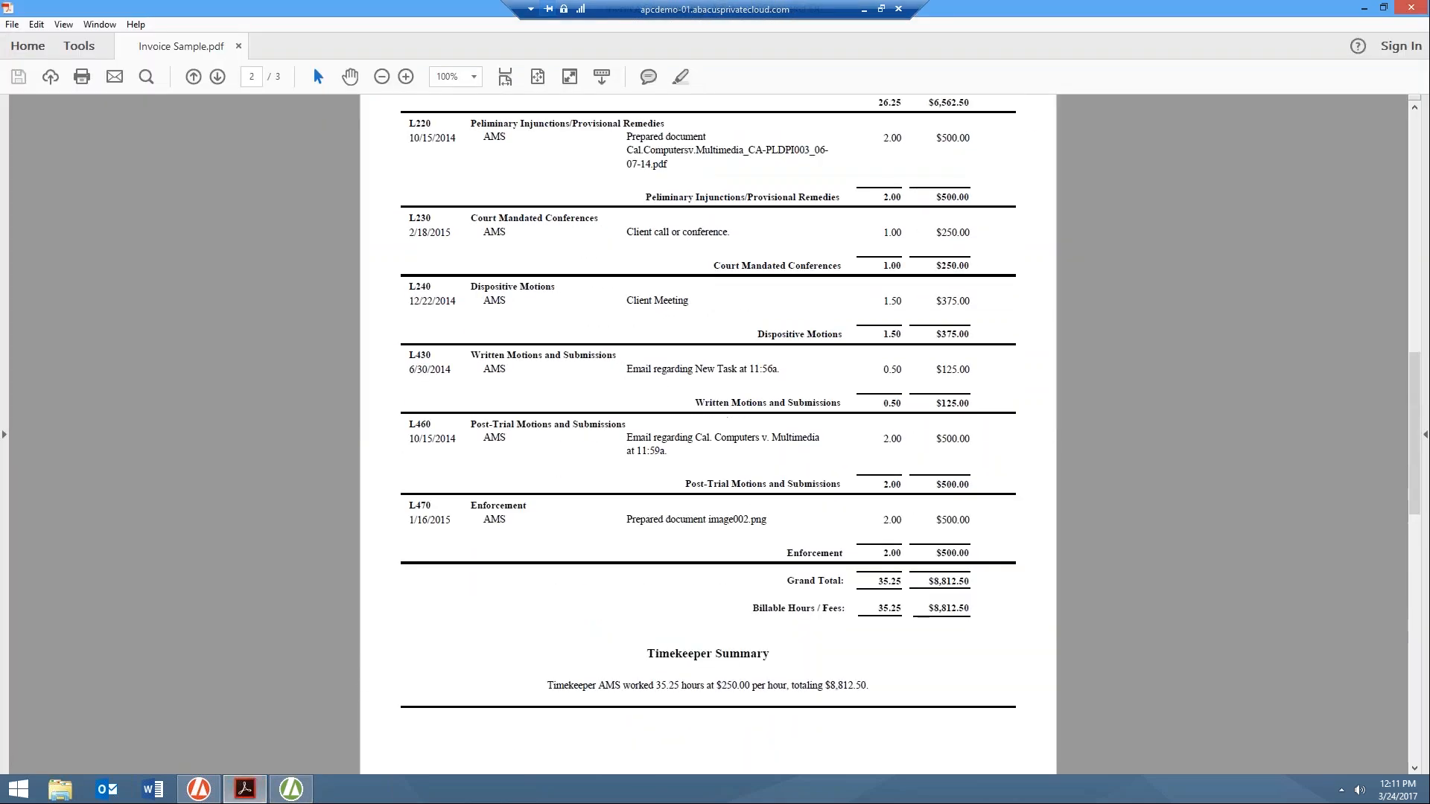
scroll(707, 432, "up", 3)
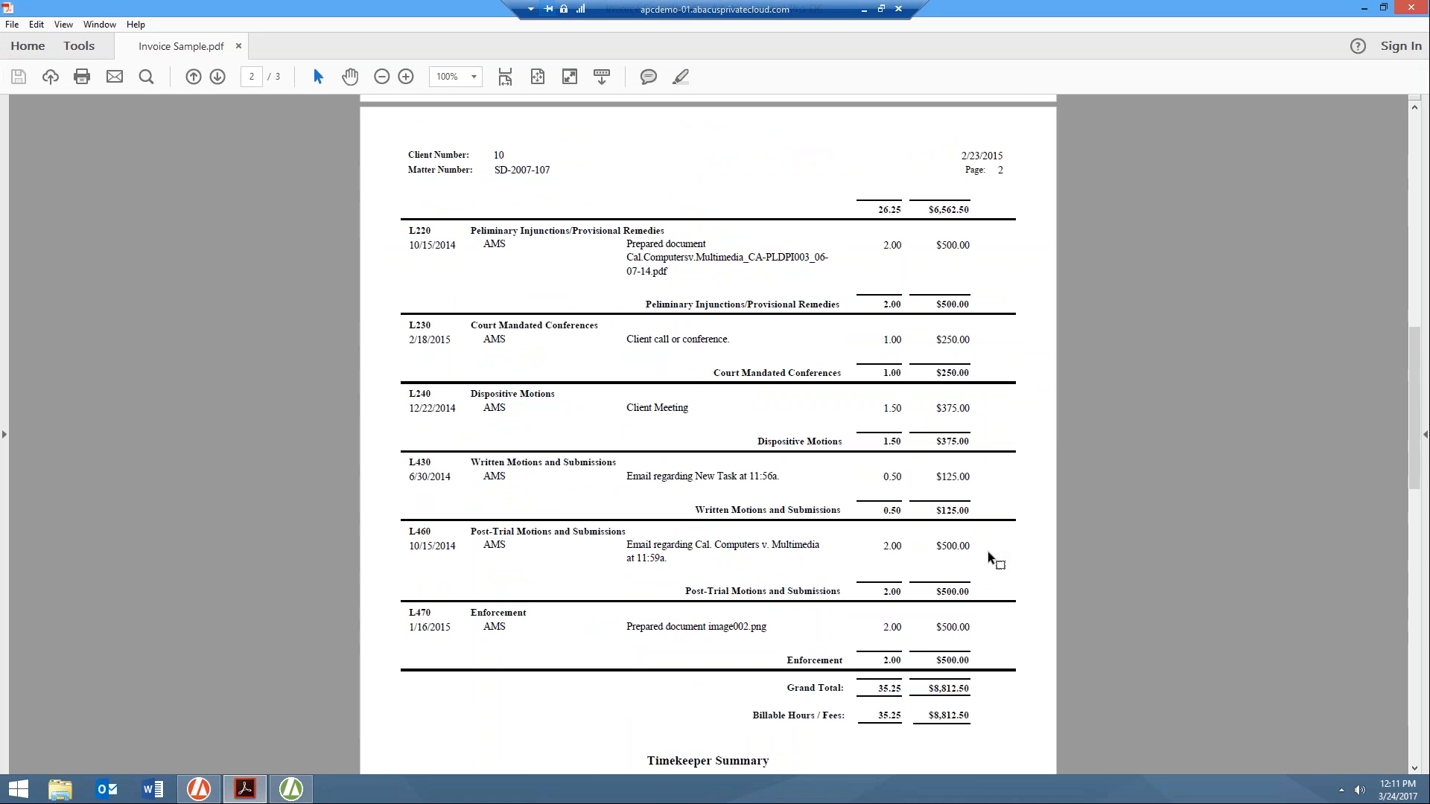
left_click(1365, 9)
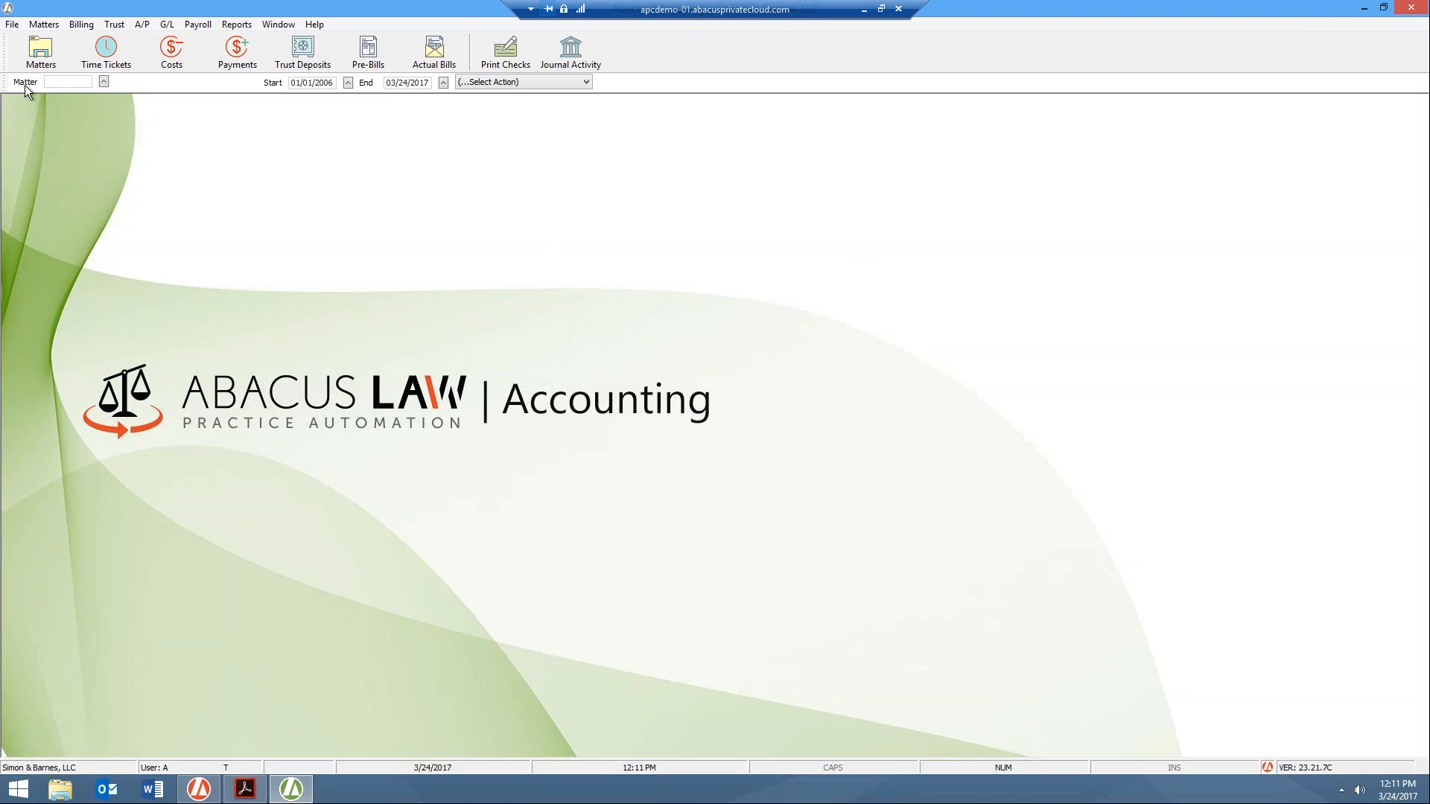
- Open the Adj of Status matter, review its billing settings including the billing format code, and close it unchanged
left_click(44, 28)
left_click(47, 44)
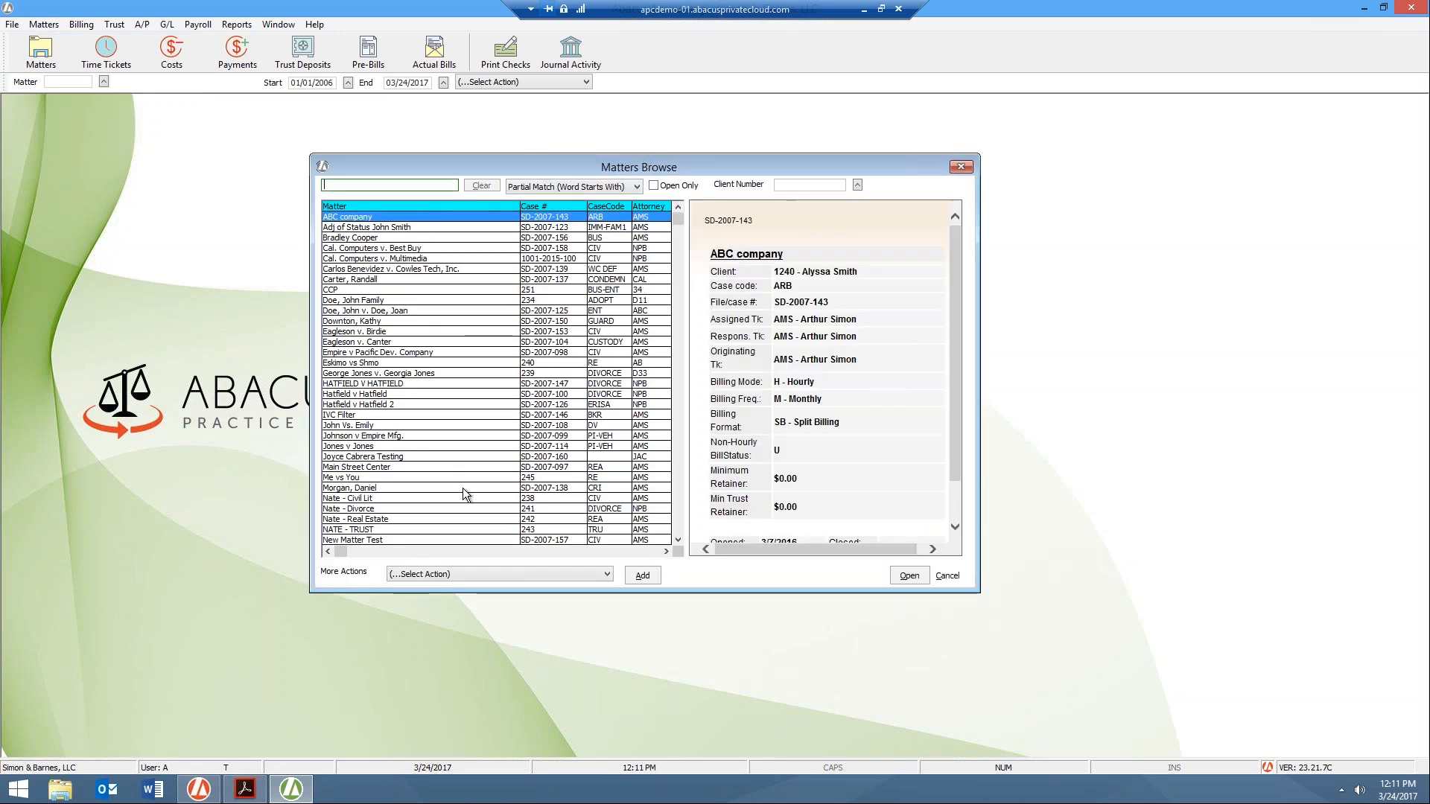
left_click(384, 227)
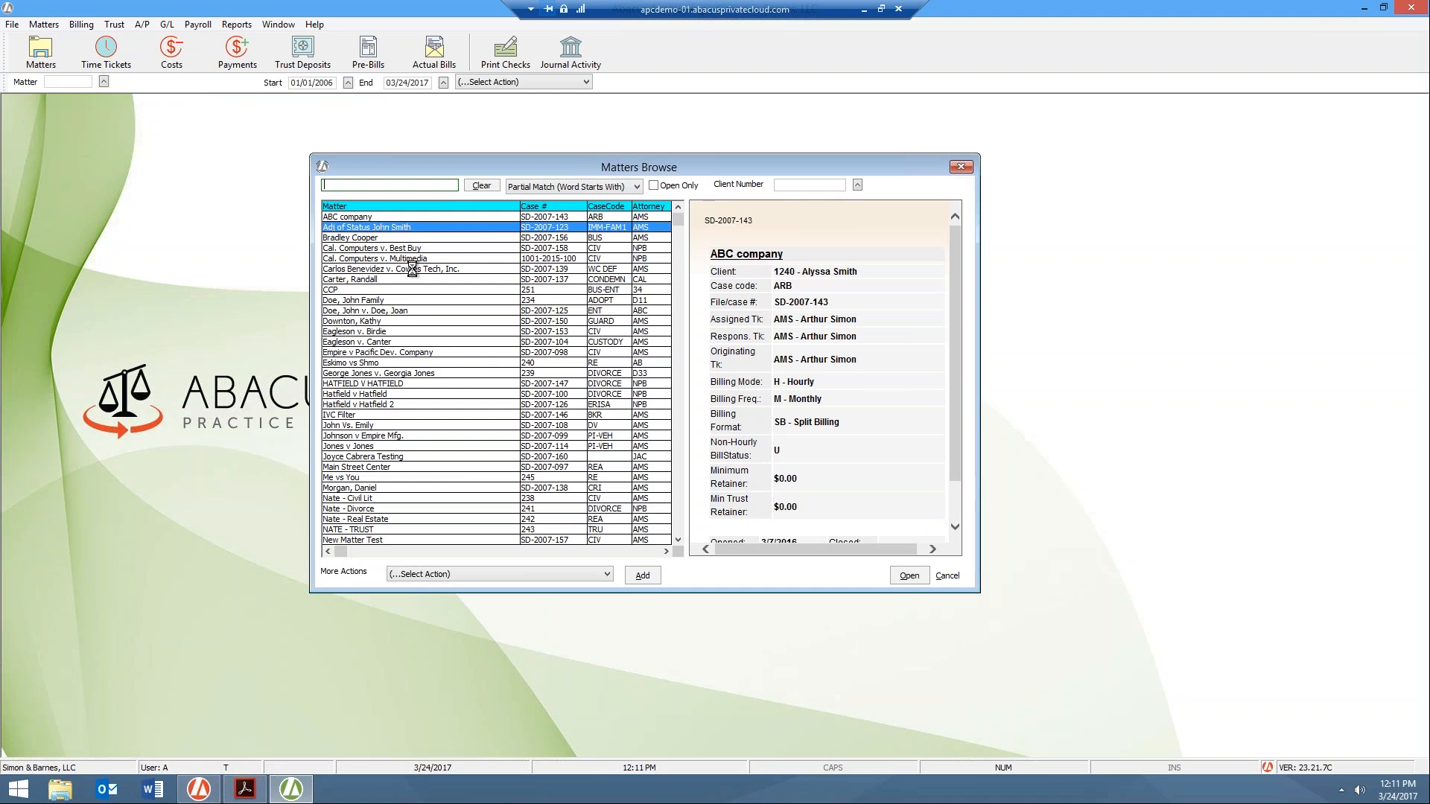
key("Return")
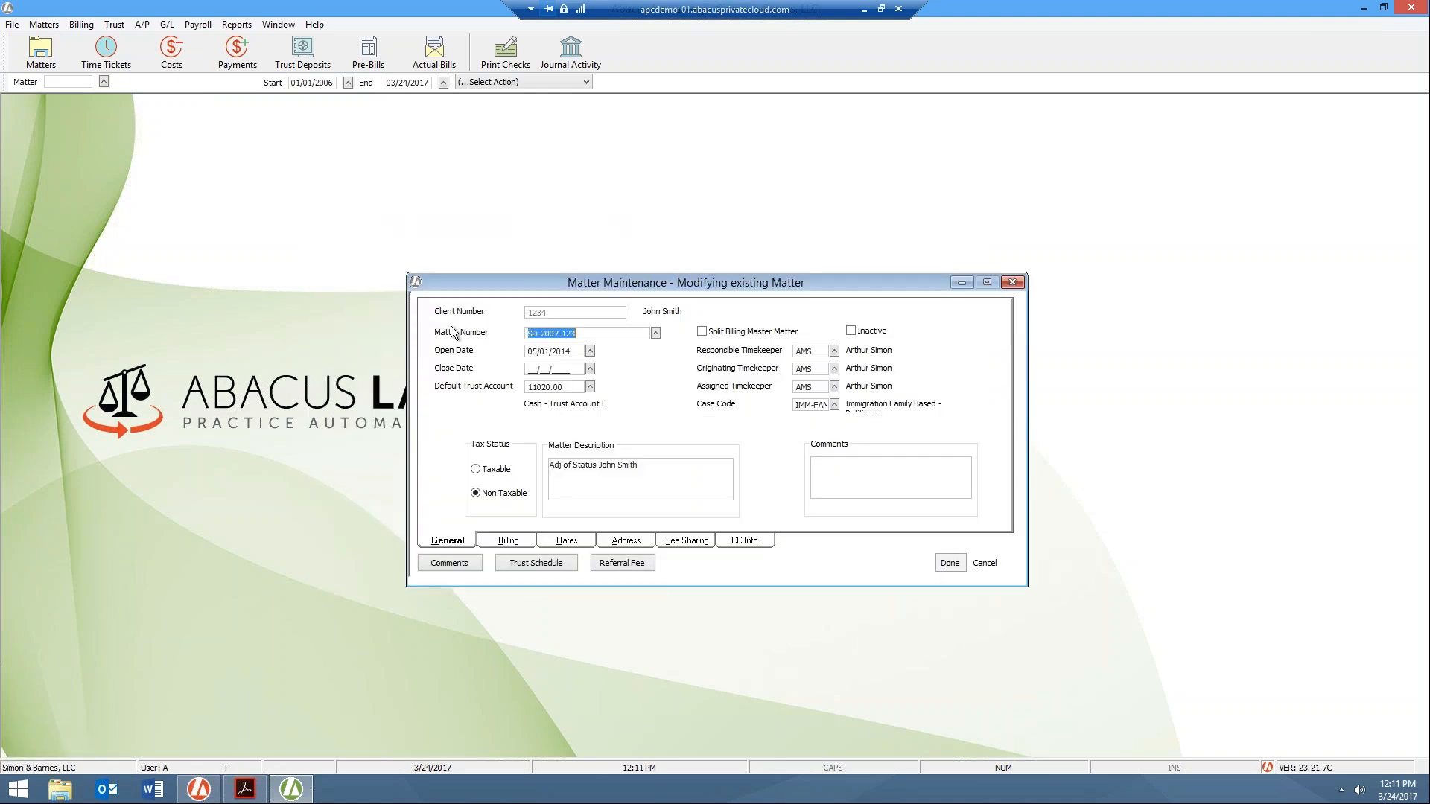
left_click(503, 540)
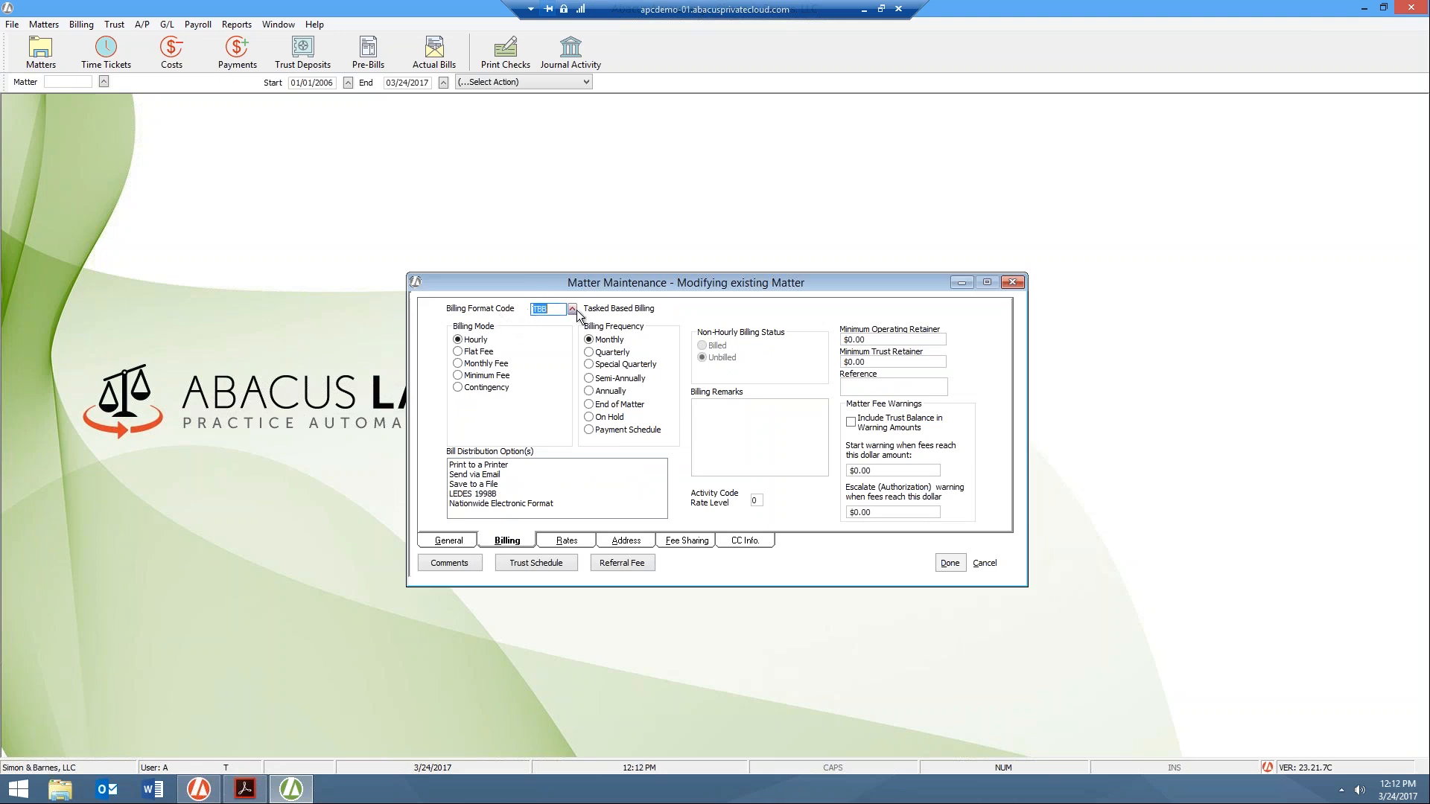
left_click(1021, 285)
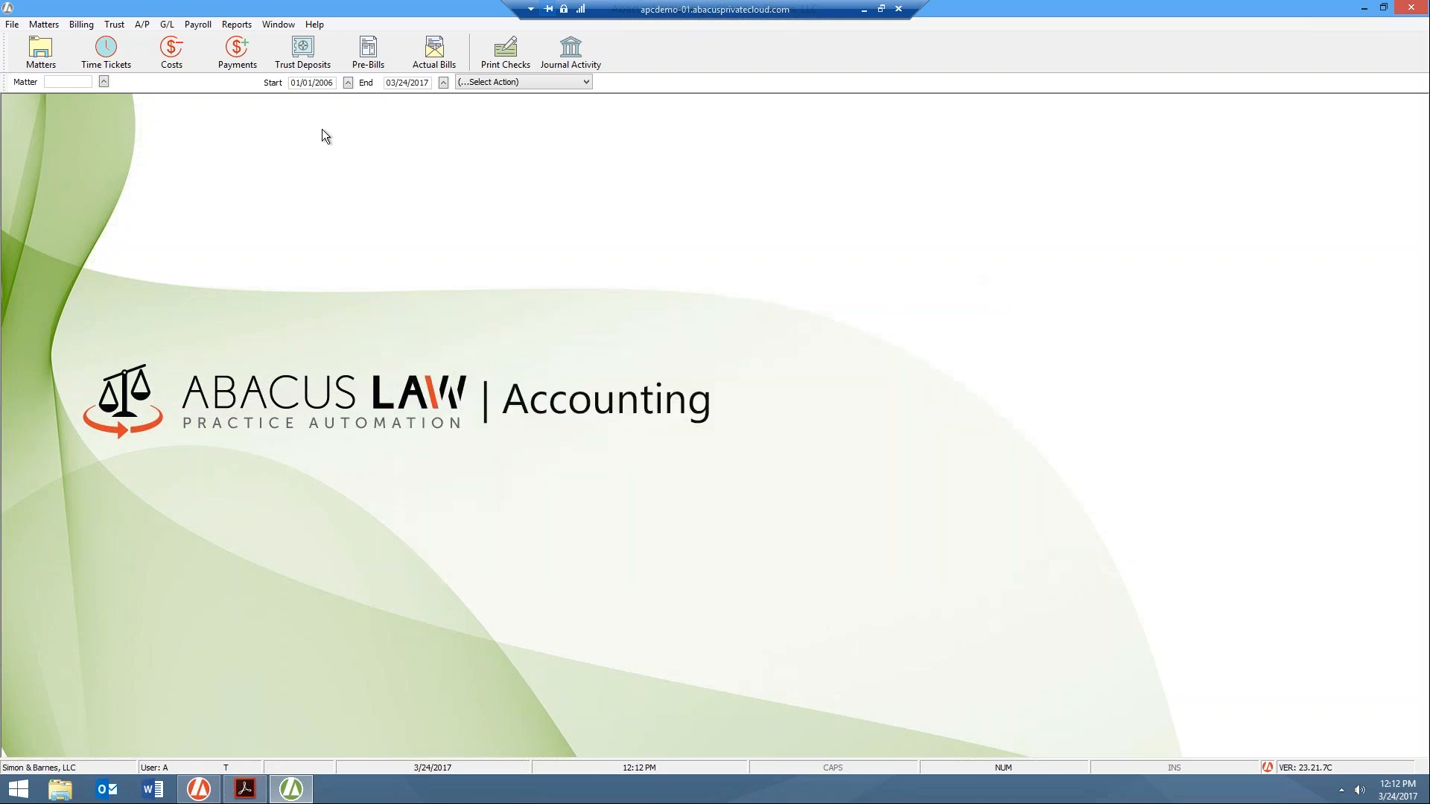
- Start a new time ticket for the matter against Cowles Tech, Inc. to check its available code fields, and discard it unsaved
left_click(105, 59)
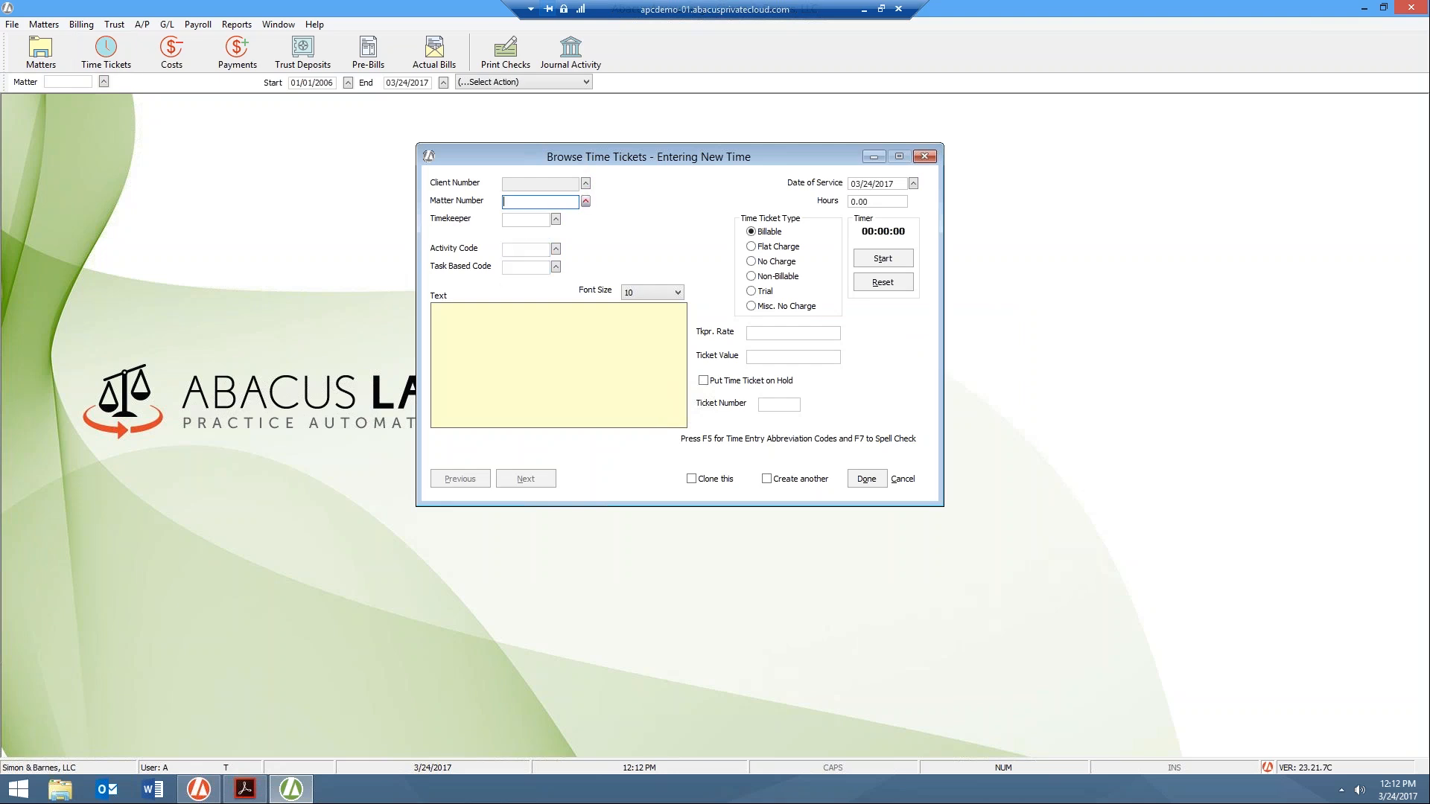
left_click(585, 201)
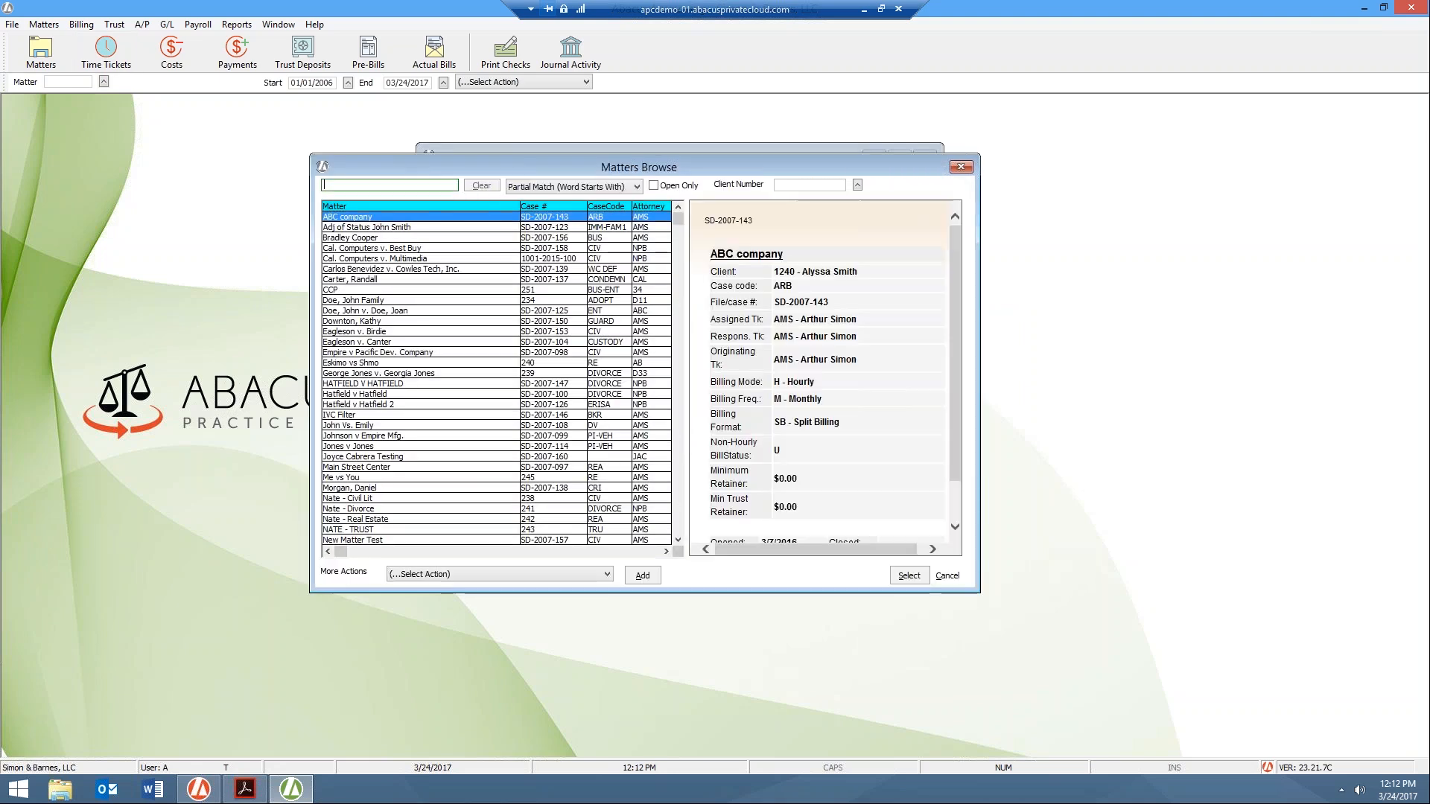
double_click(386, 269)
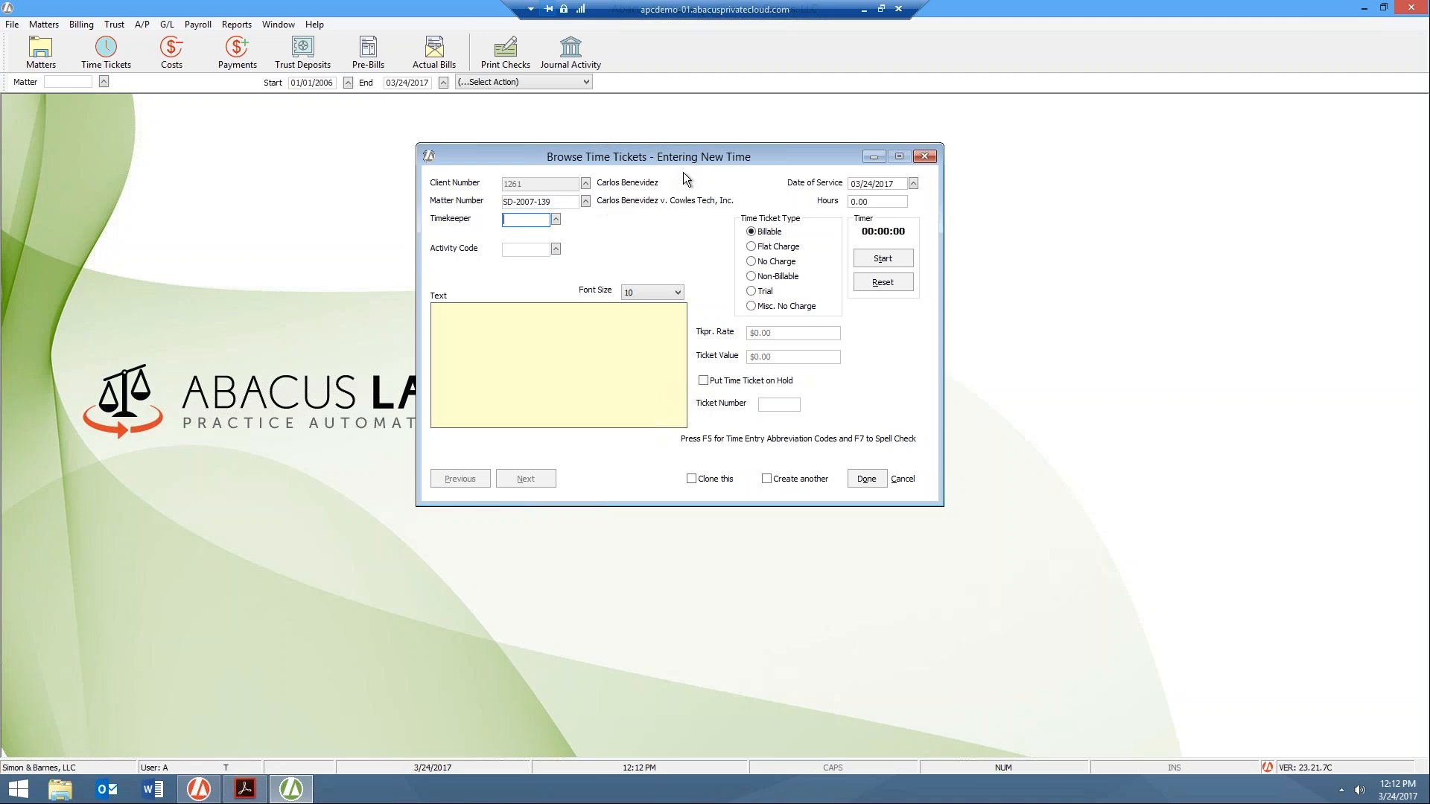
left_click(926, 158)
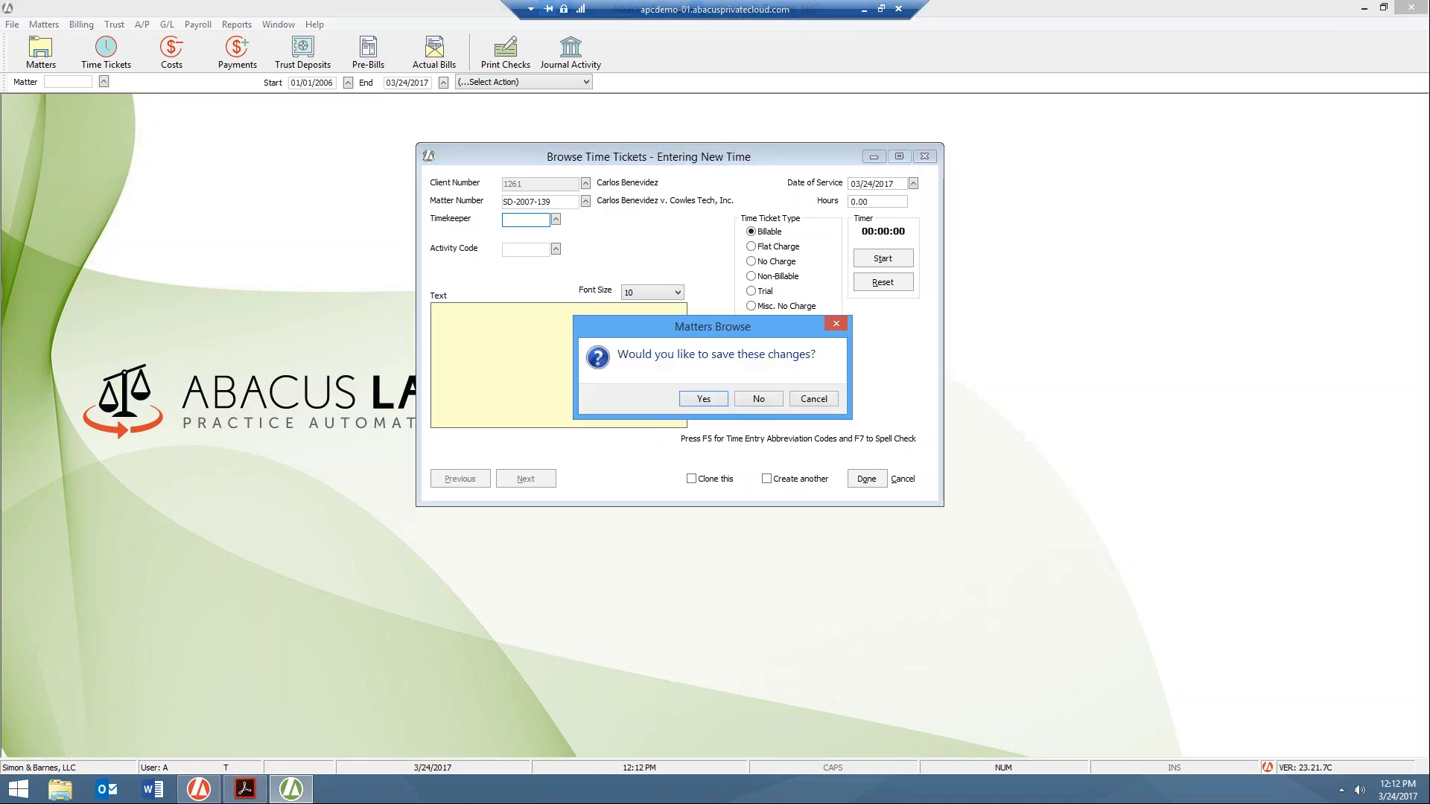
left_click(762, 401)
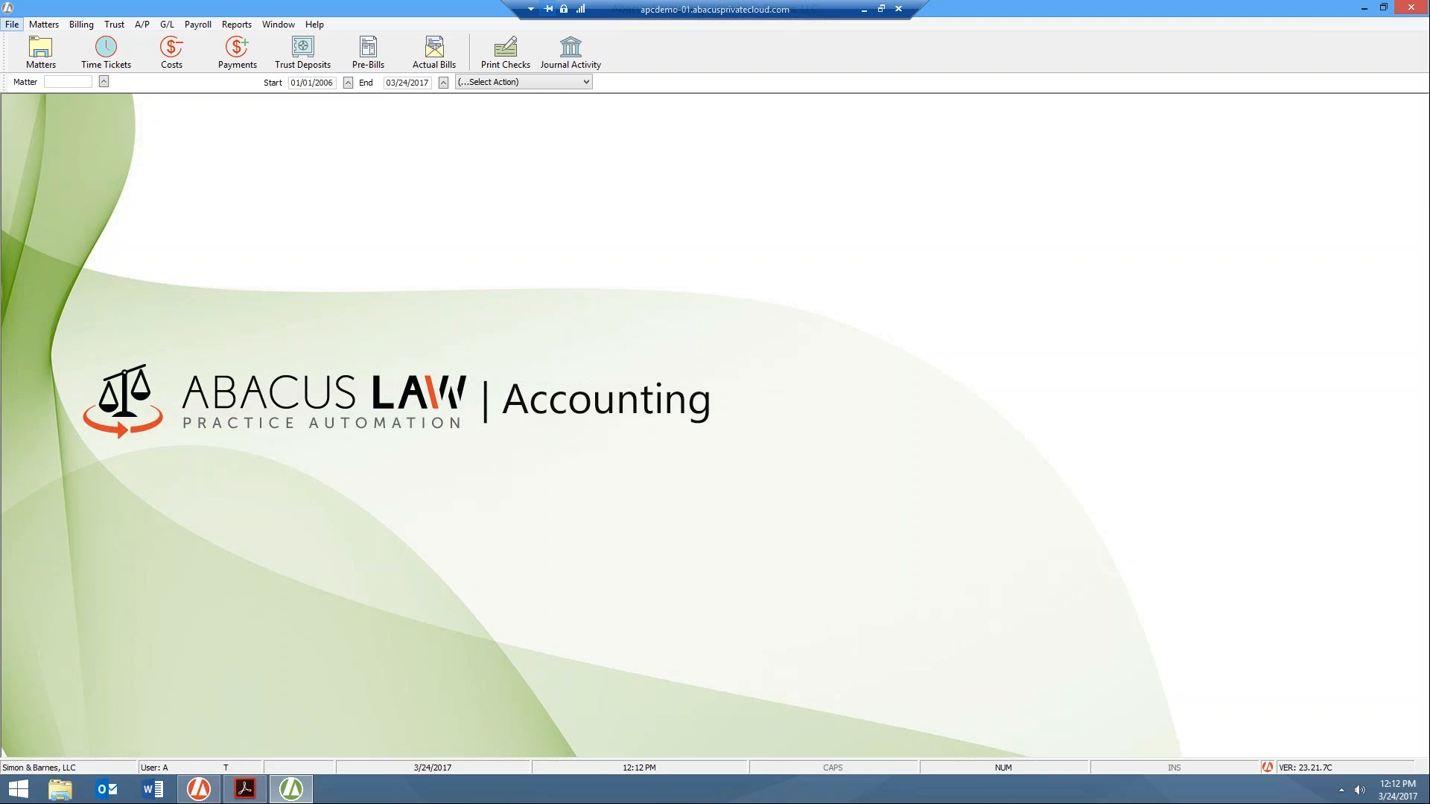
- Look through the expense and task codes in the Task Based Billing Codes setup, and close the code list
left_click(12, 23)
mouse_move(9, 42)
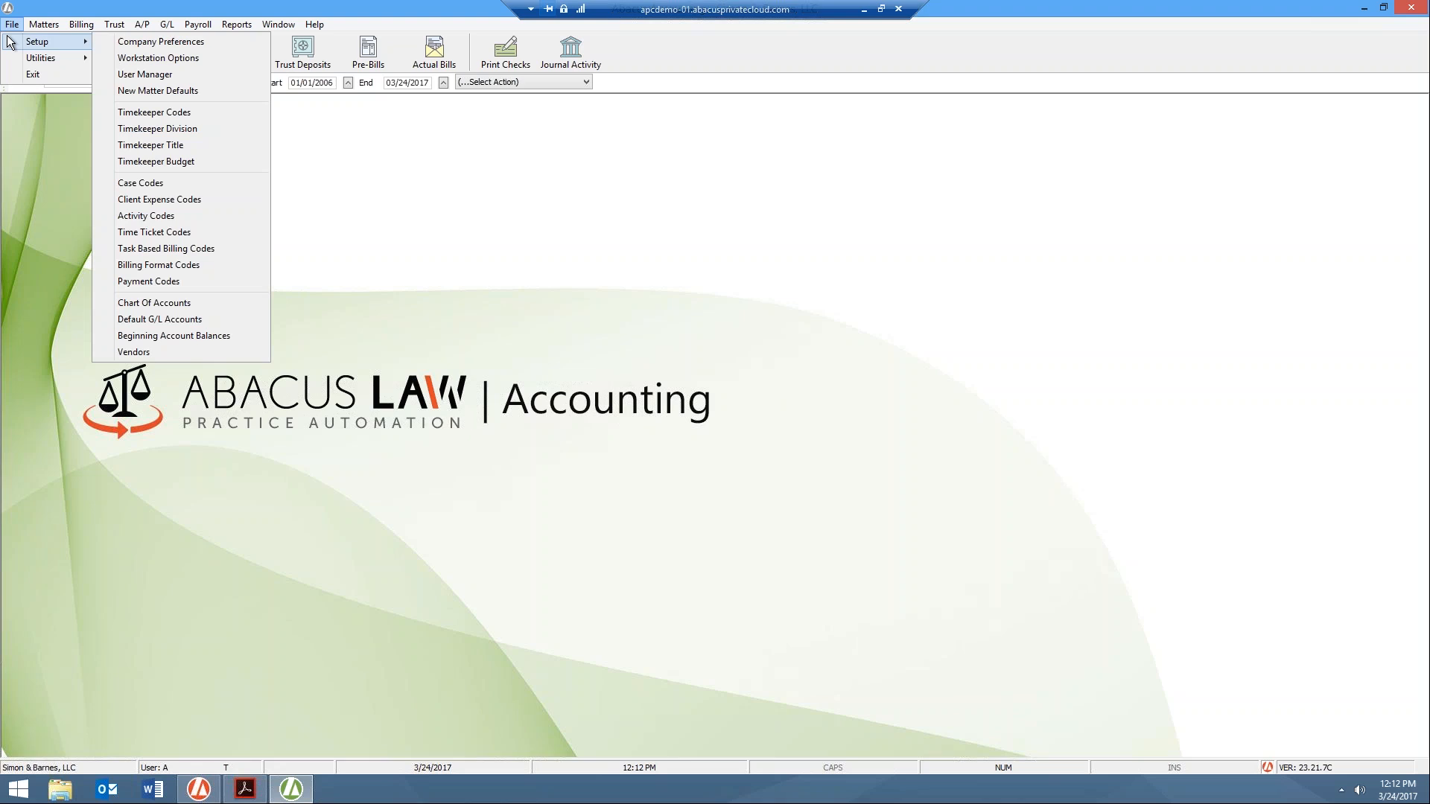
left_click(167, 249)
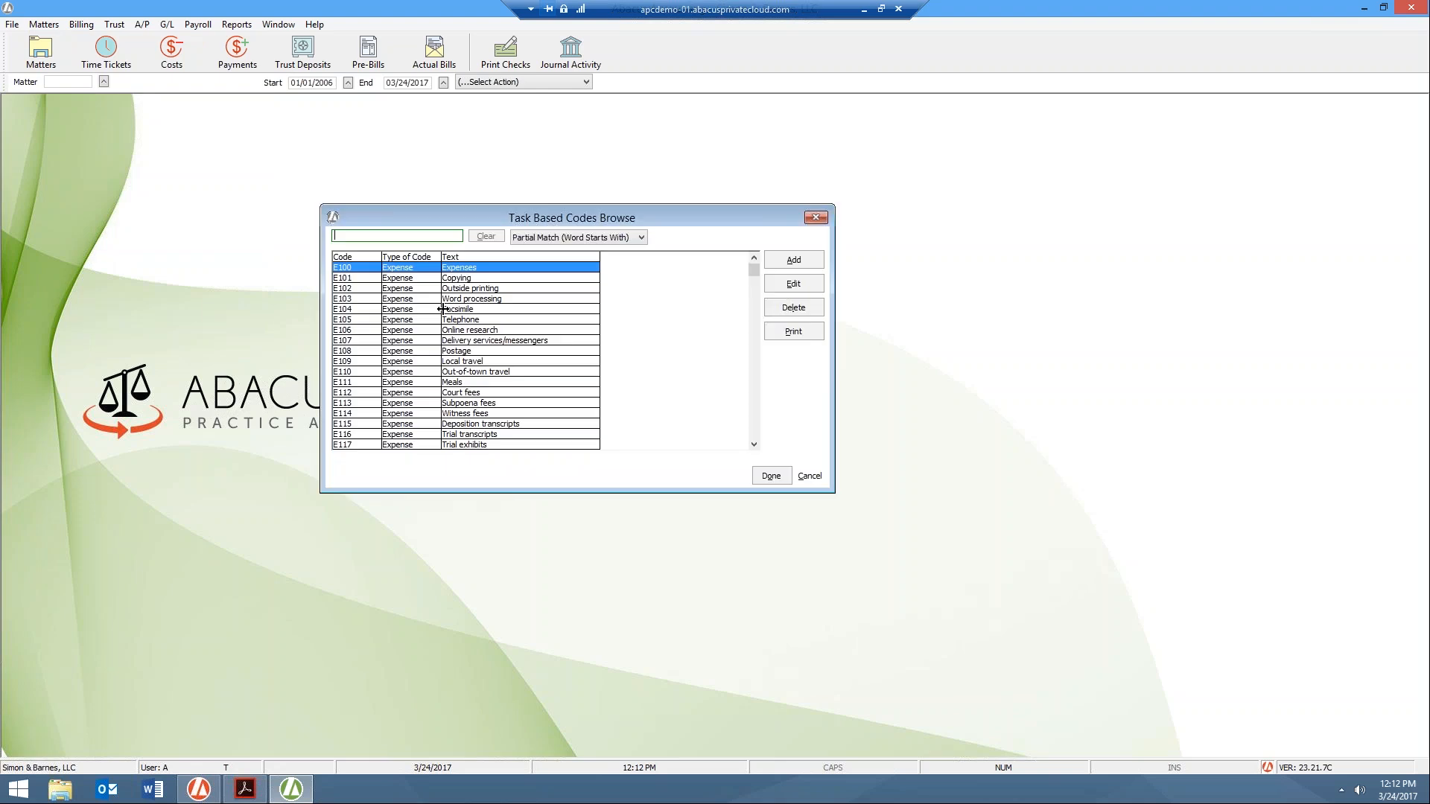
left_click(472, 382)
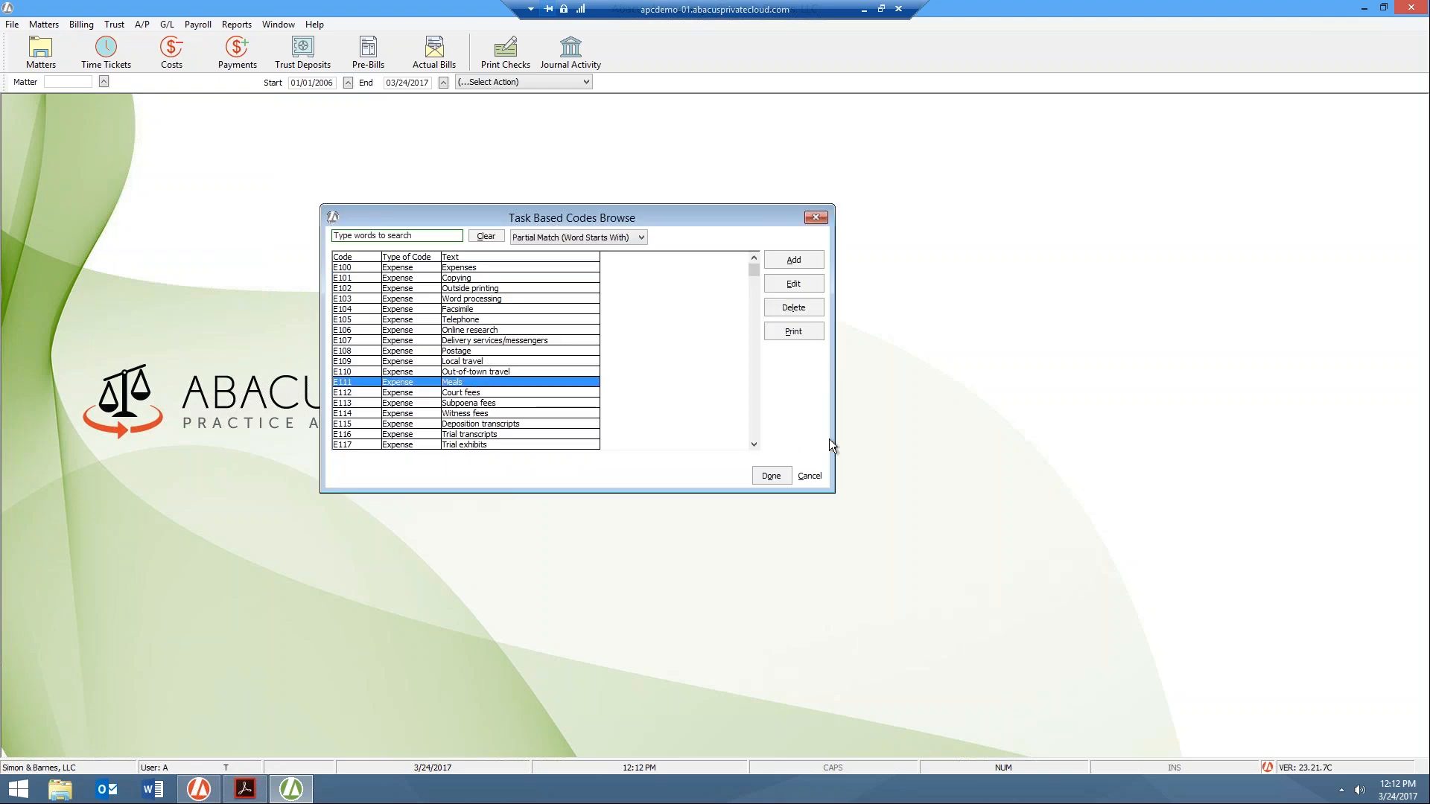
left_click(753, 445)
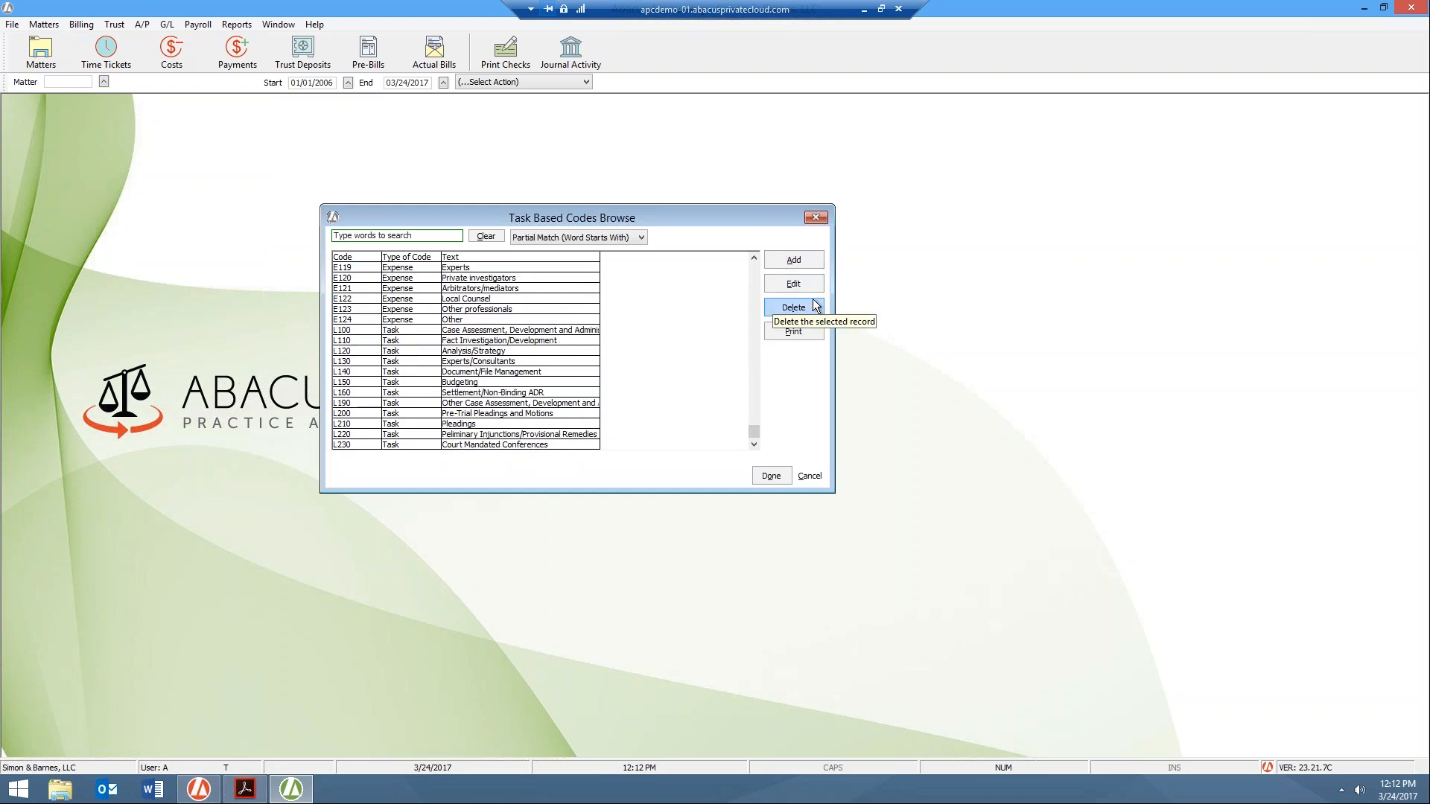
left_click(816, 217)
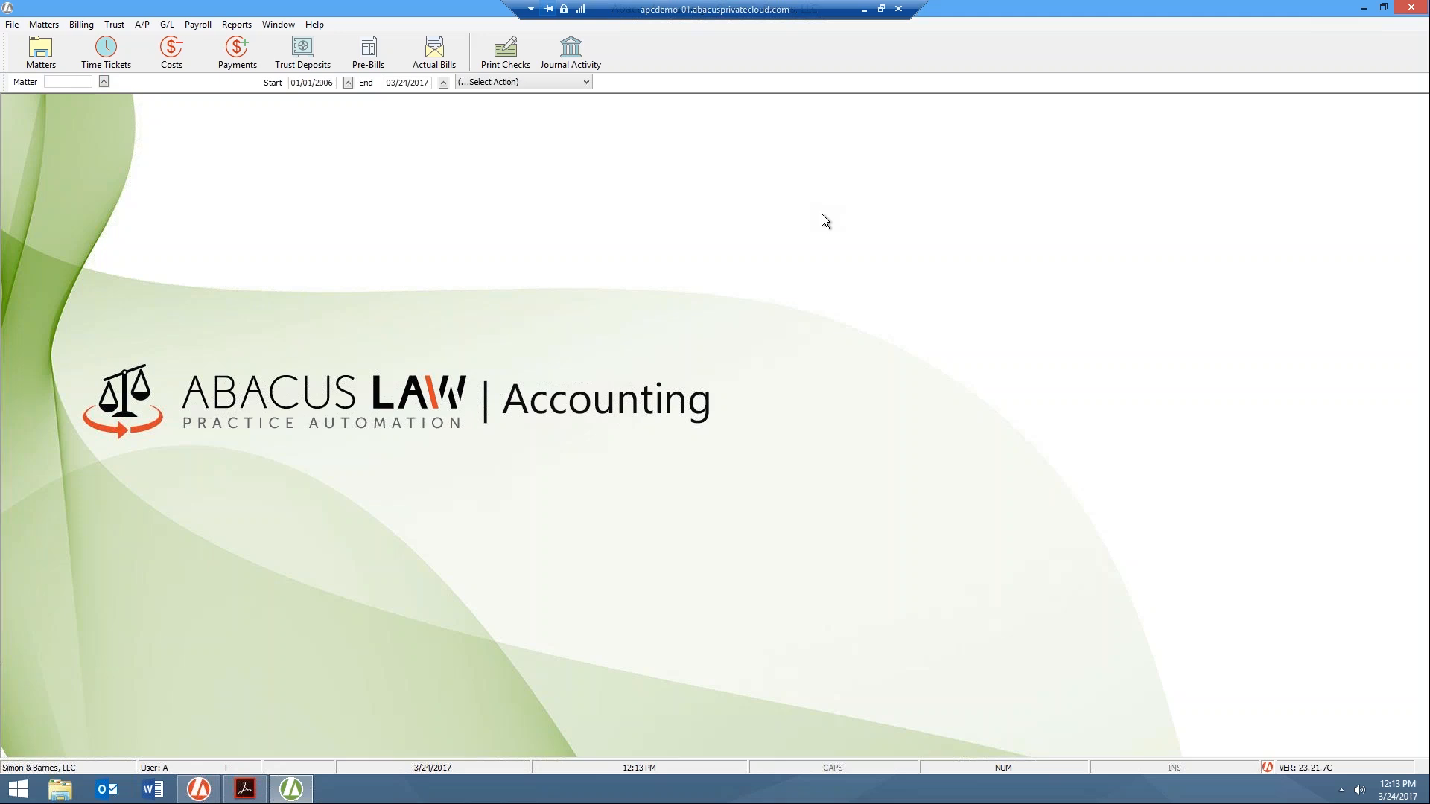